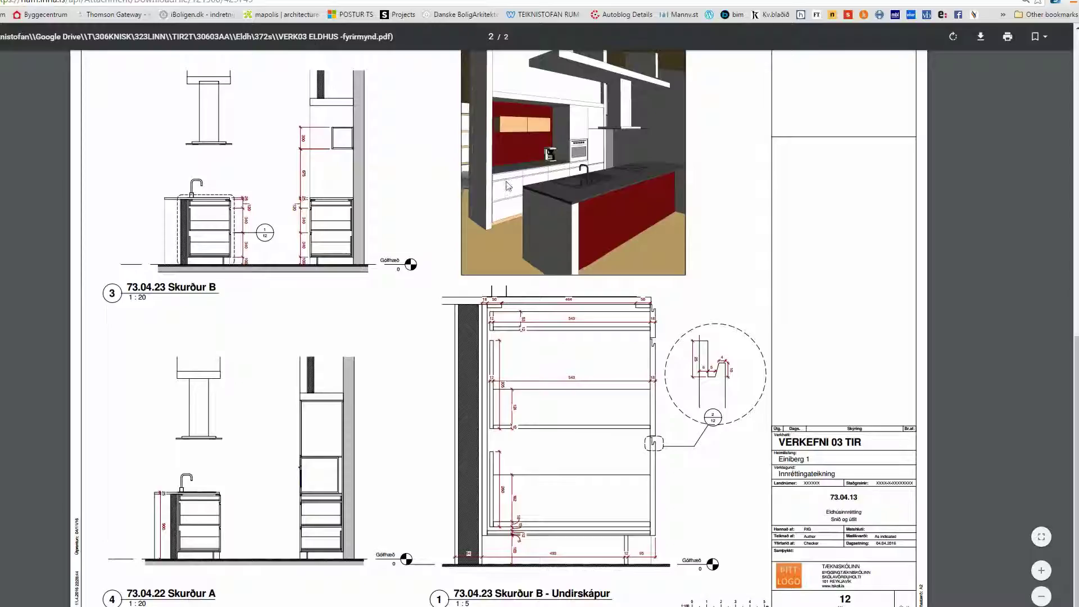
- Examine the base cabinet section "Skurður B - Undirskápur" and its handle detail at larger scale in the PDF drawing
click(654, 321)
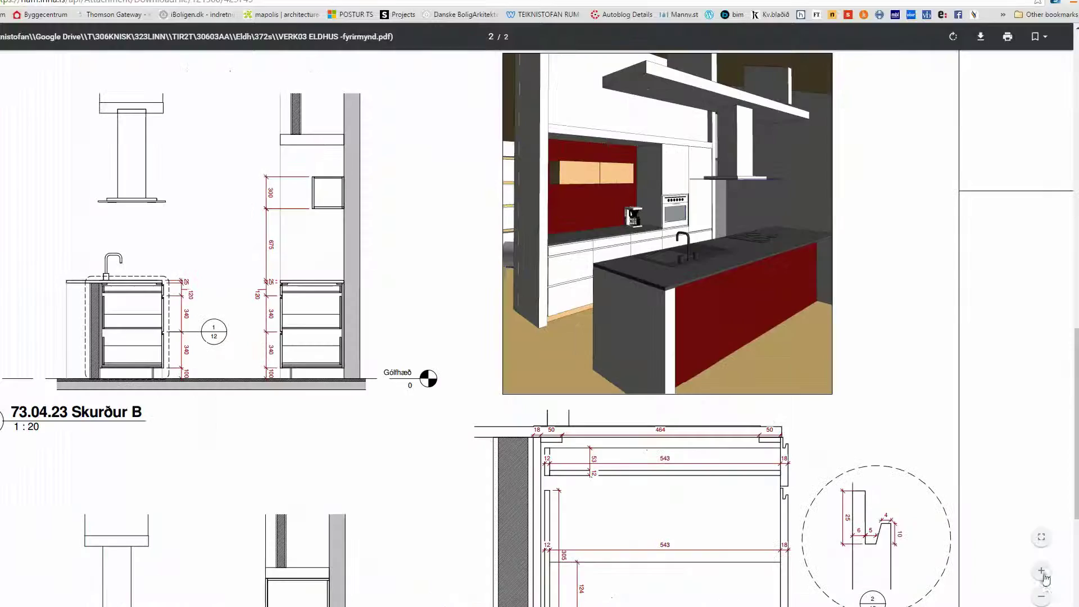
click(1042, 571)
scroll(1018, 478, right, 4)
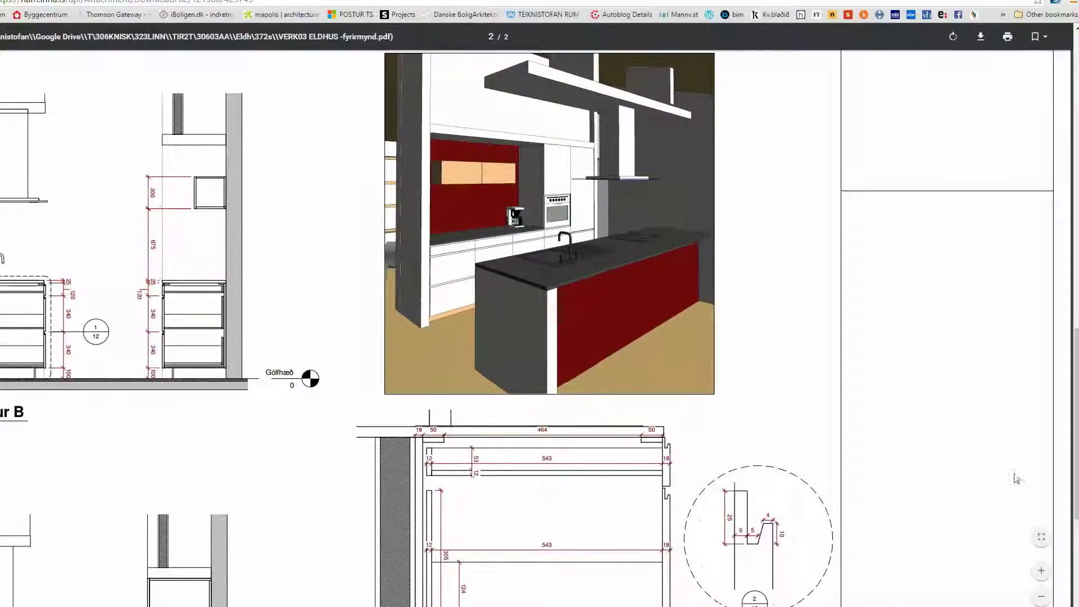
scroll(1076, 540, down, 5)
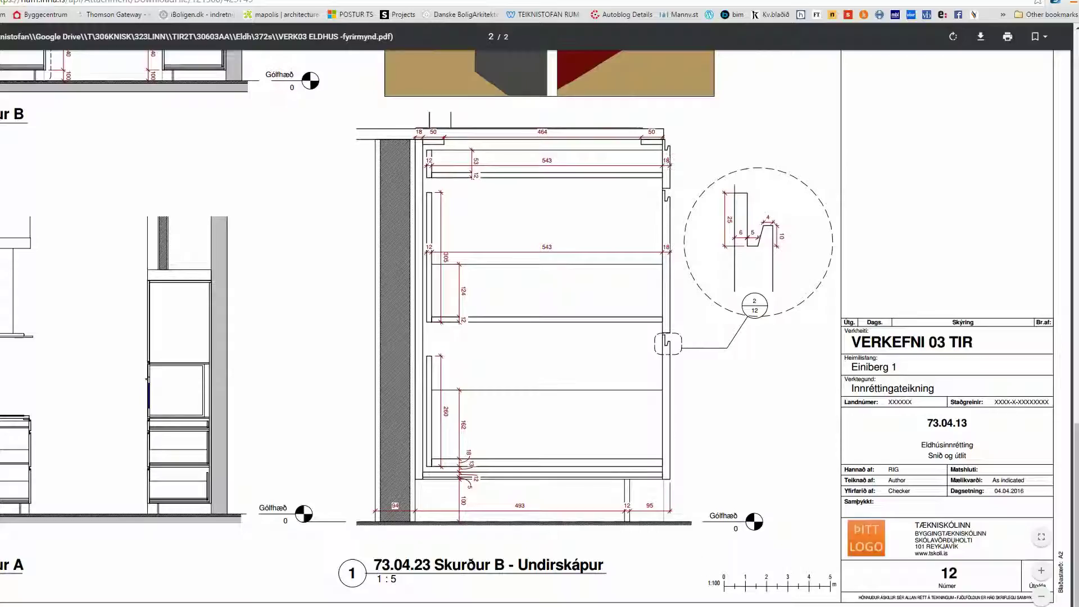
- Switch to Revit and examine the reference planes around the base cabinet in the Left and Right elevations
click(628, 606)
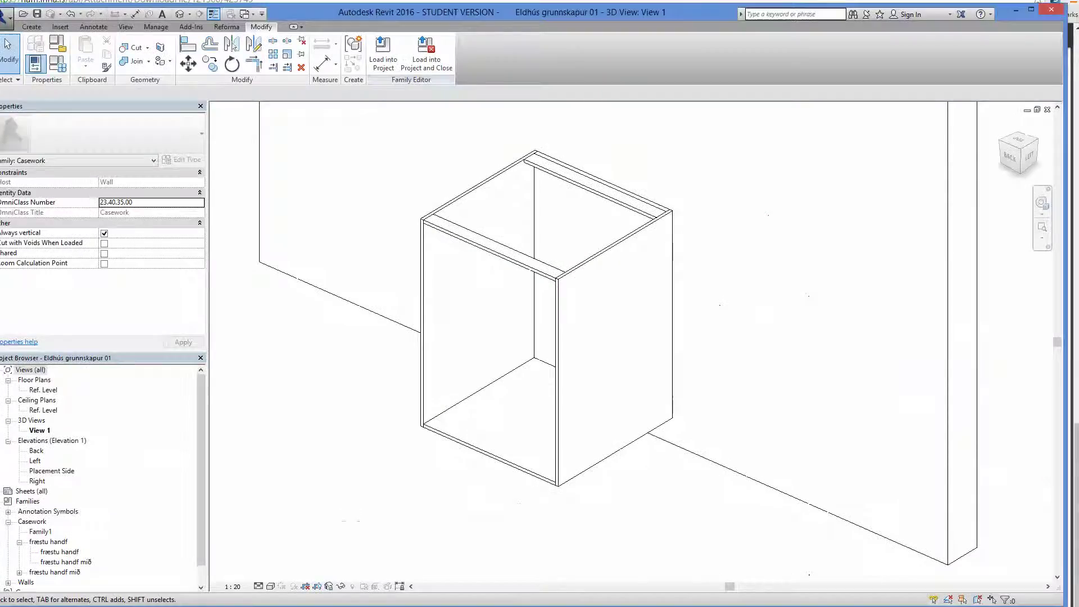
drag(362, 14, 374, 9)
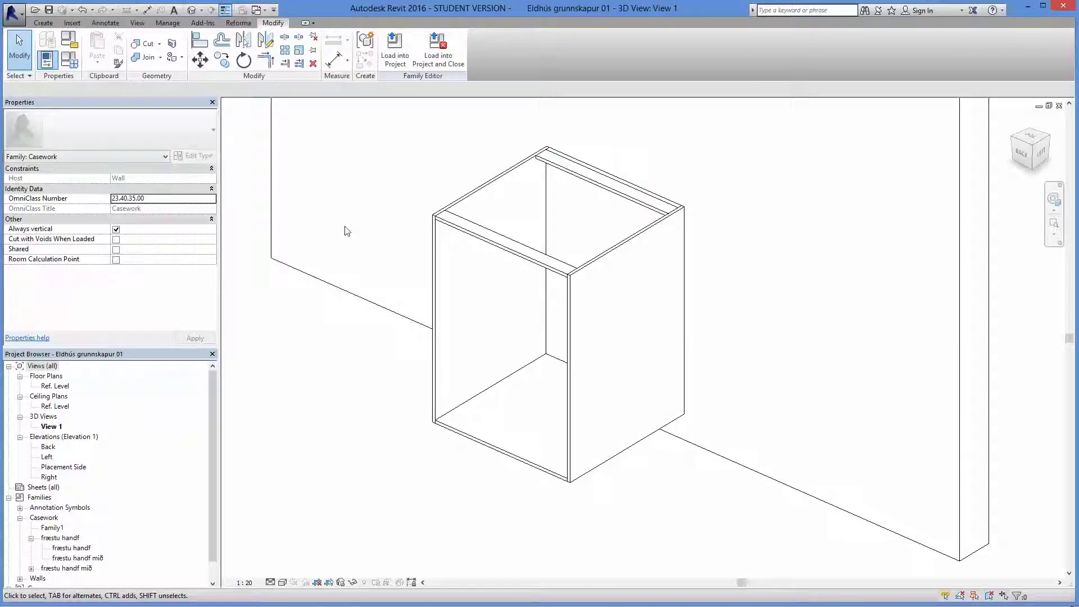
double_click(47, 457)
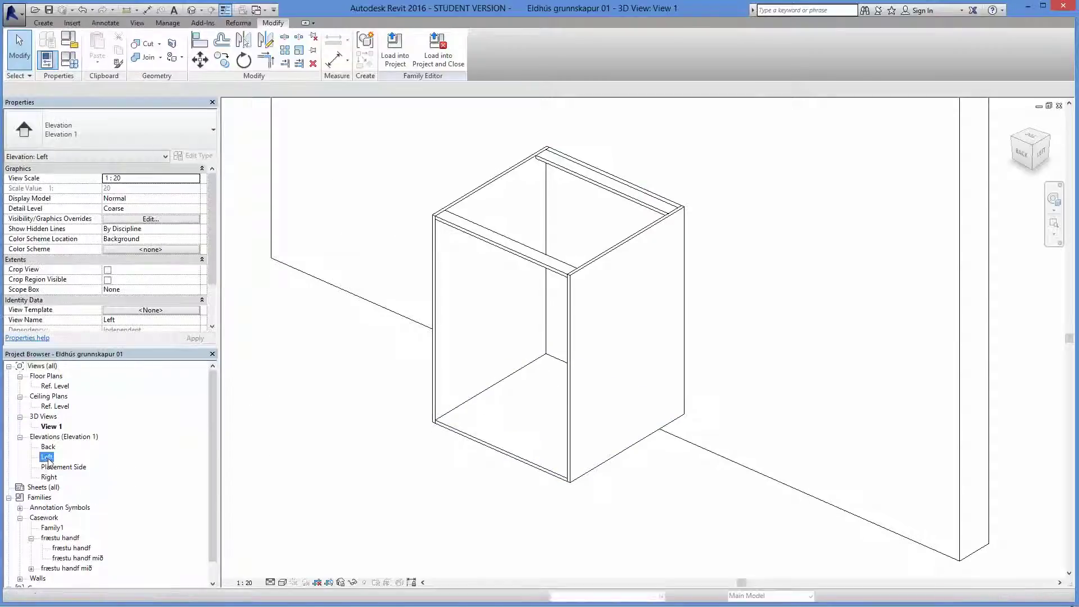
double_click(50, 477)
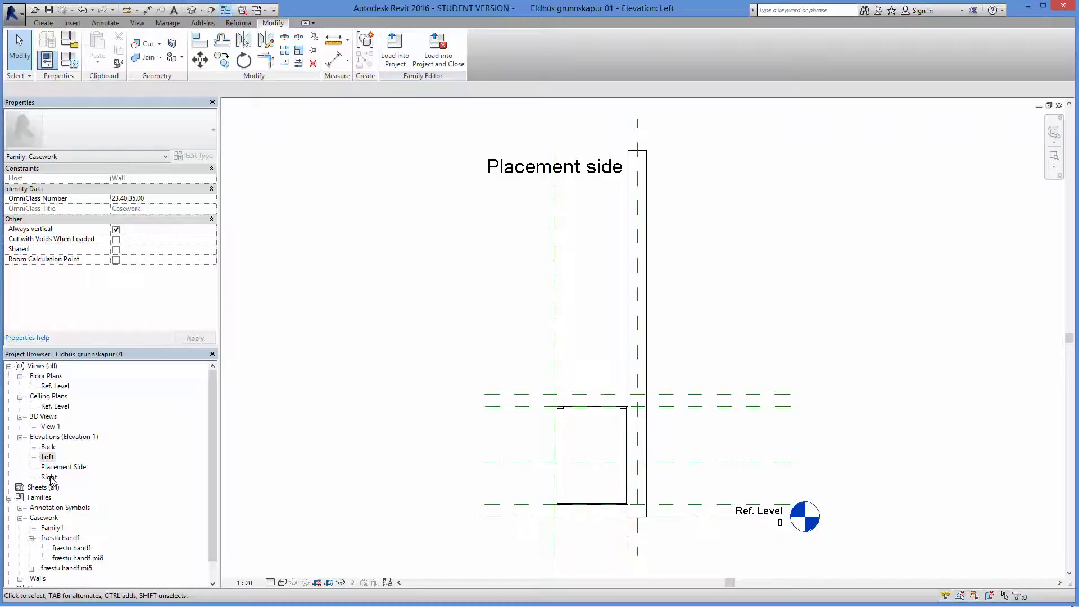
scroll(513, 289, up, 3)
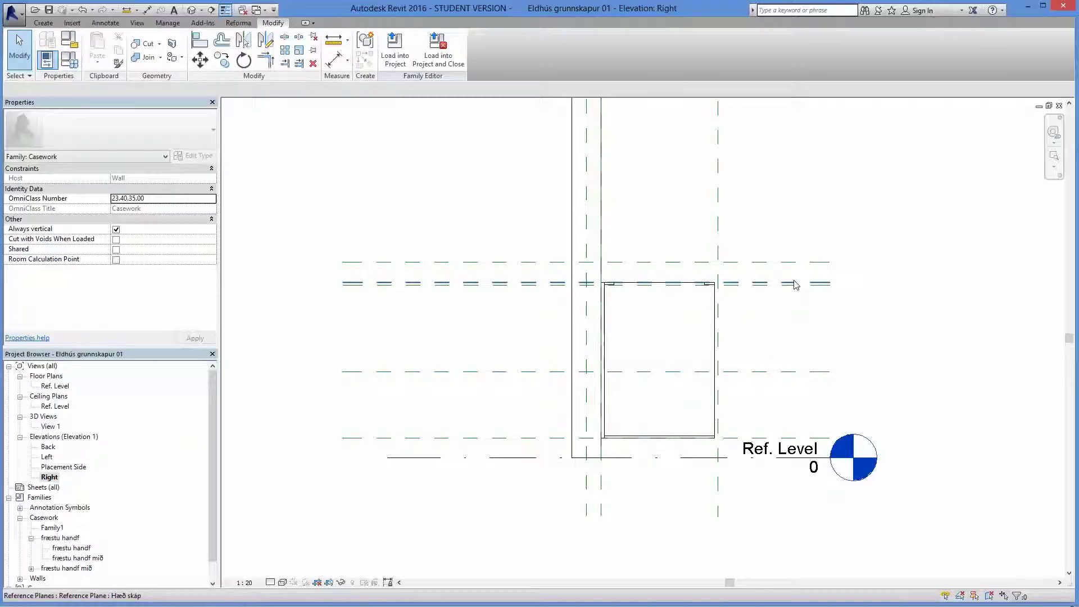
scroll(721, 279, up, 5)
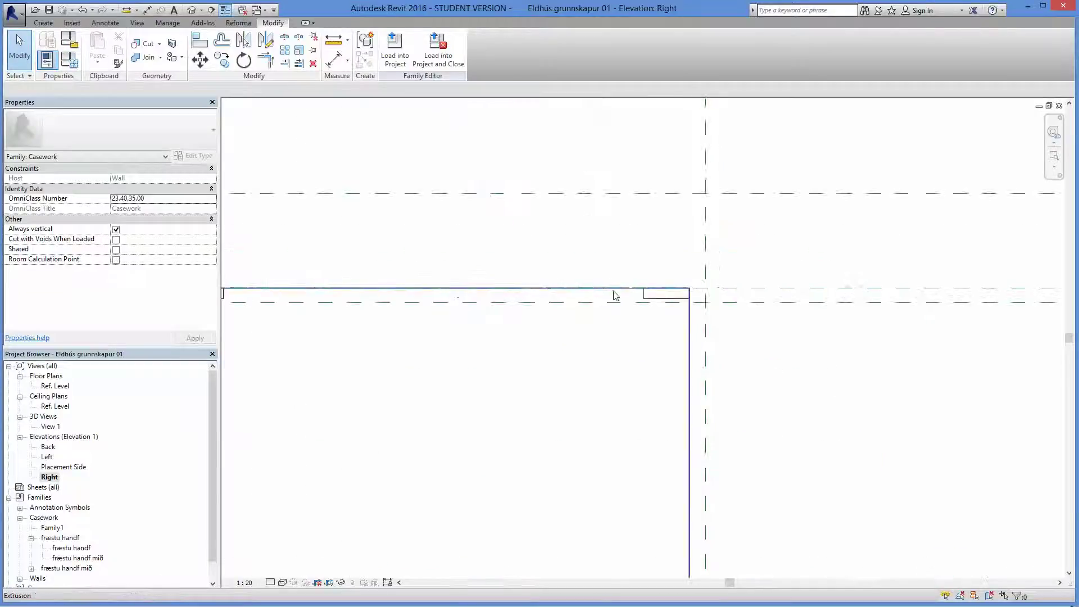
scroll(599, 298, down, 2)
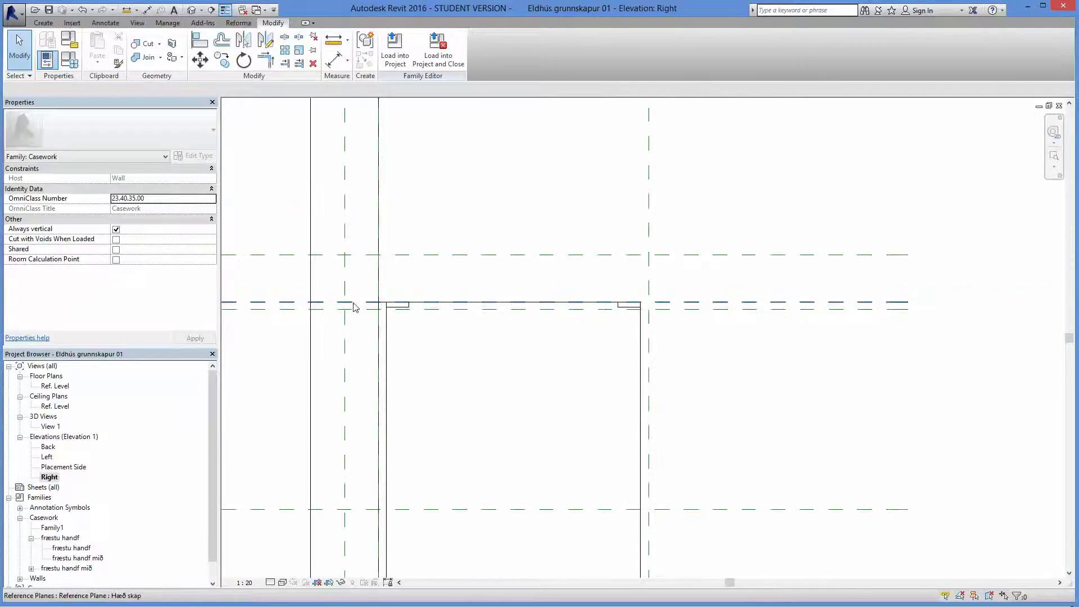
scroll(525, 393, down, 3)
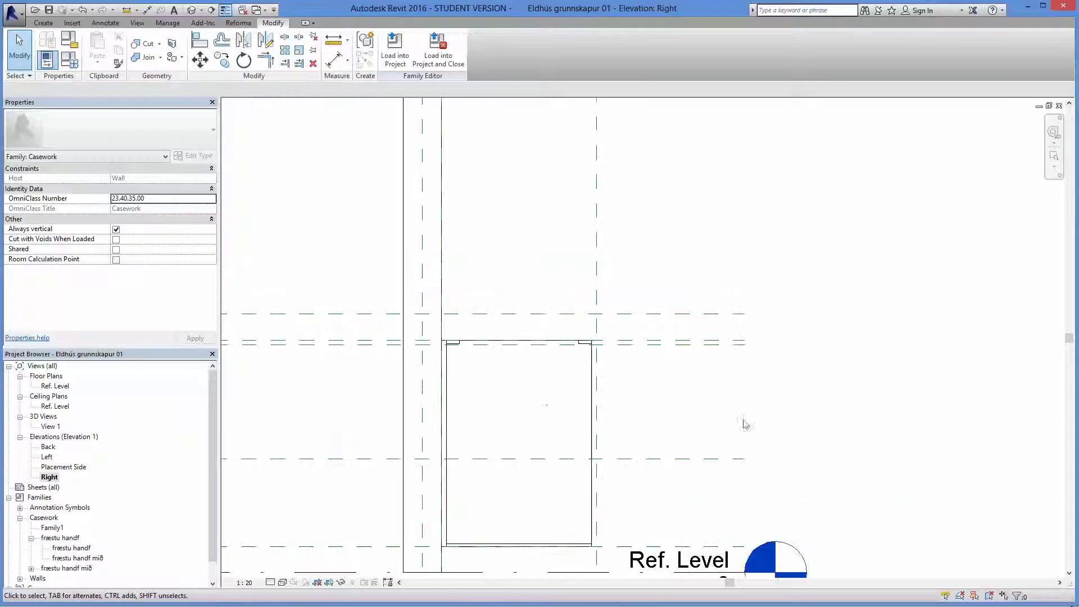
scroll(662, 399, down, 2)
middle_drag(662, 398, 564, 375)
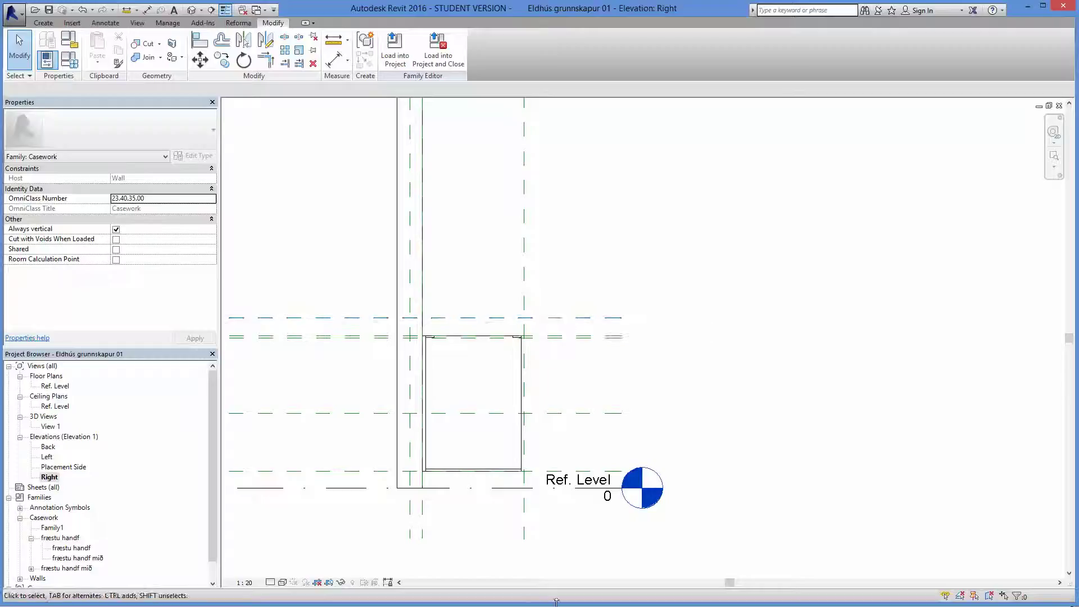
middle_drag(535, 544, 580, 543)
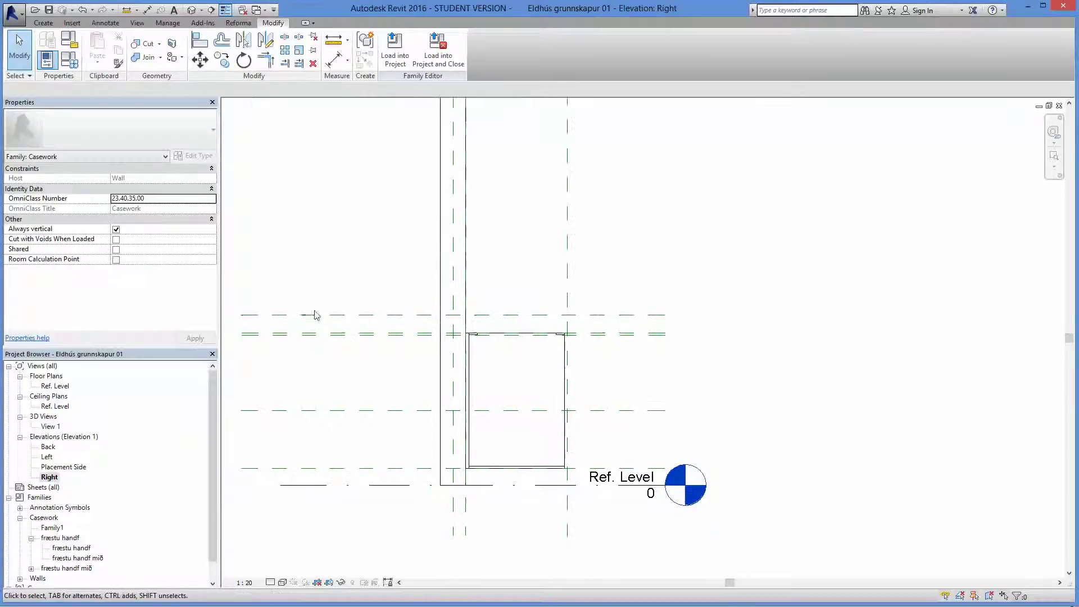
- Set the Mið skúffa dimension of the cabinet family type to 340 and apply the change
click(71, 58)
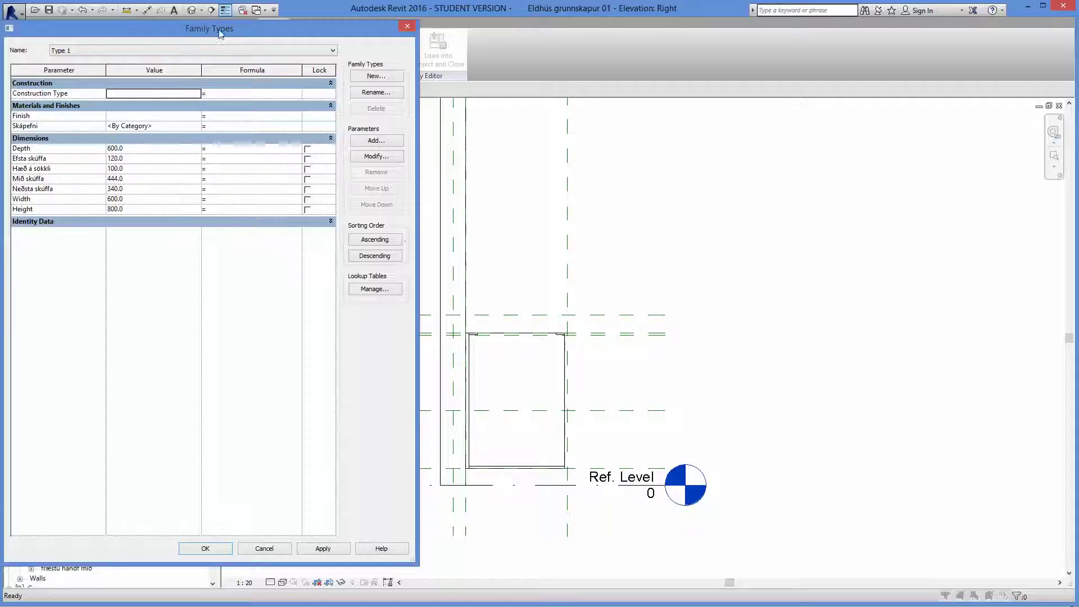
drag(234, 36, 258, 39)
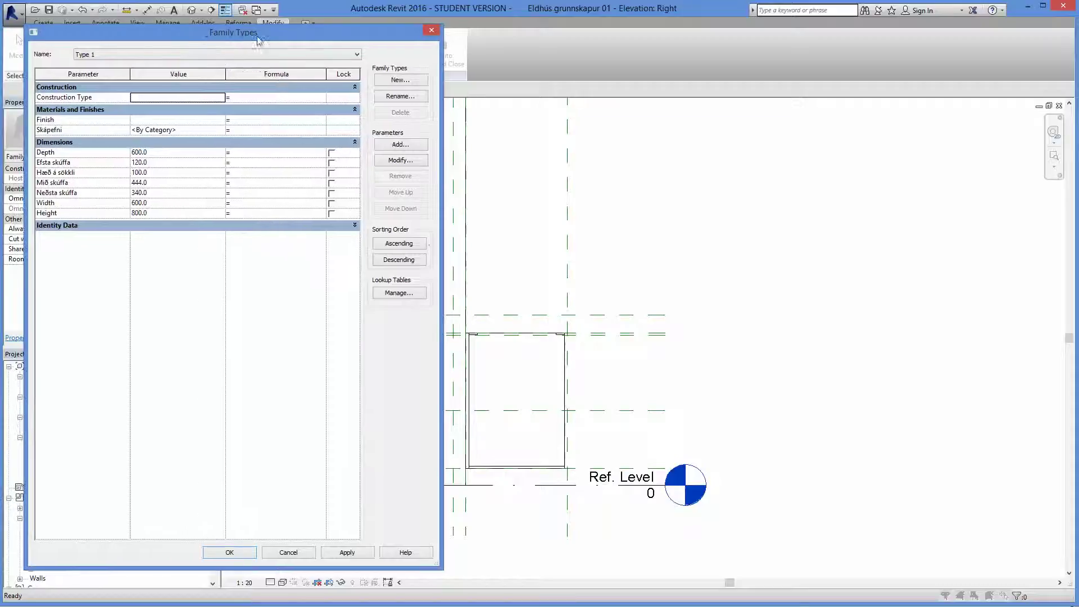
click(151, 184)
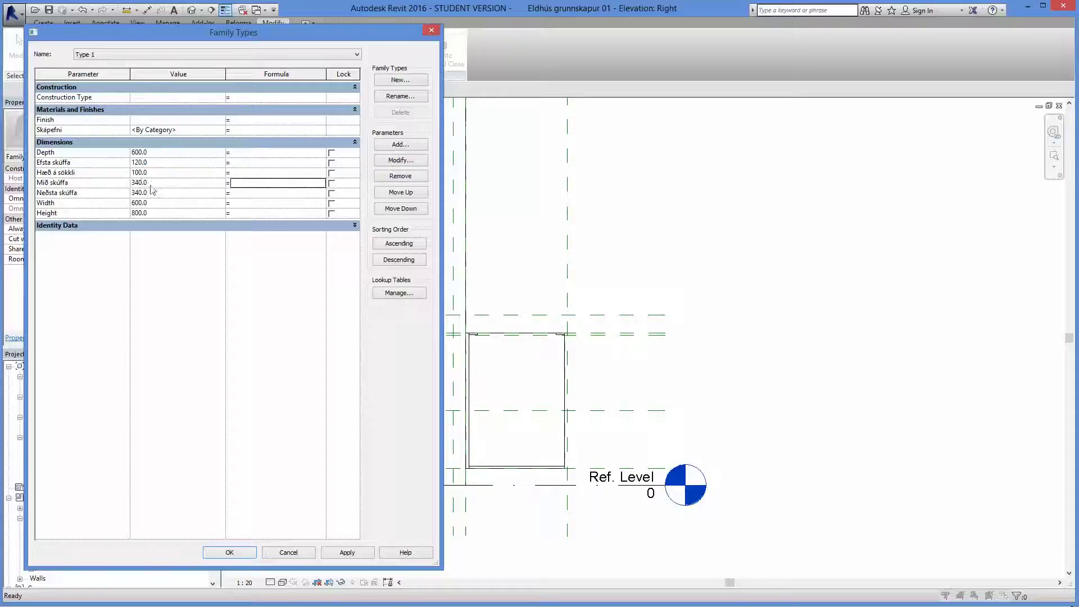
click(364, 552)
click(347, 552)
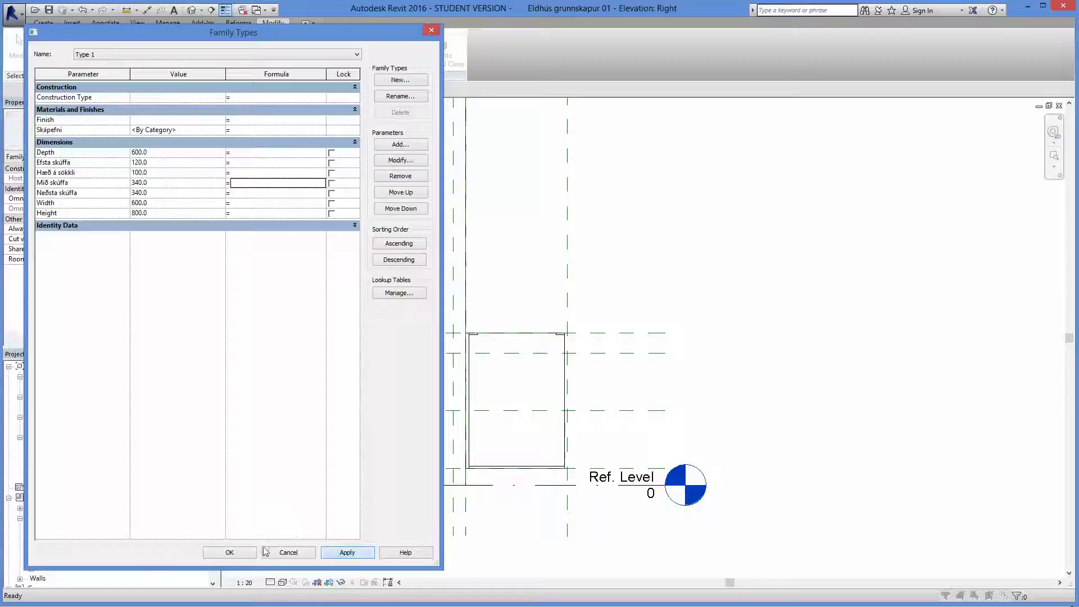
click(230, 552)
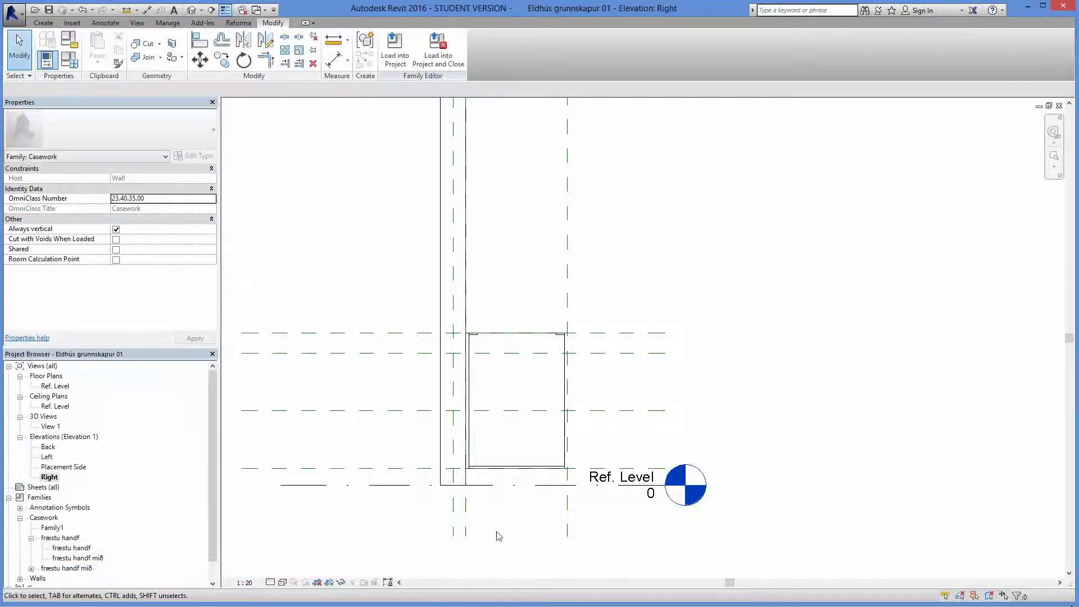
- Try to measure the gap between the Dýpt reference plane and the cabinet's front edge in the Left elevation
double_click(48, 458)
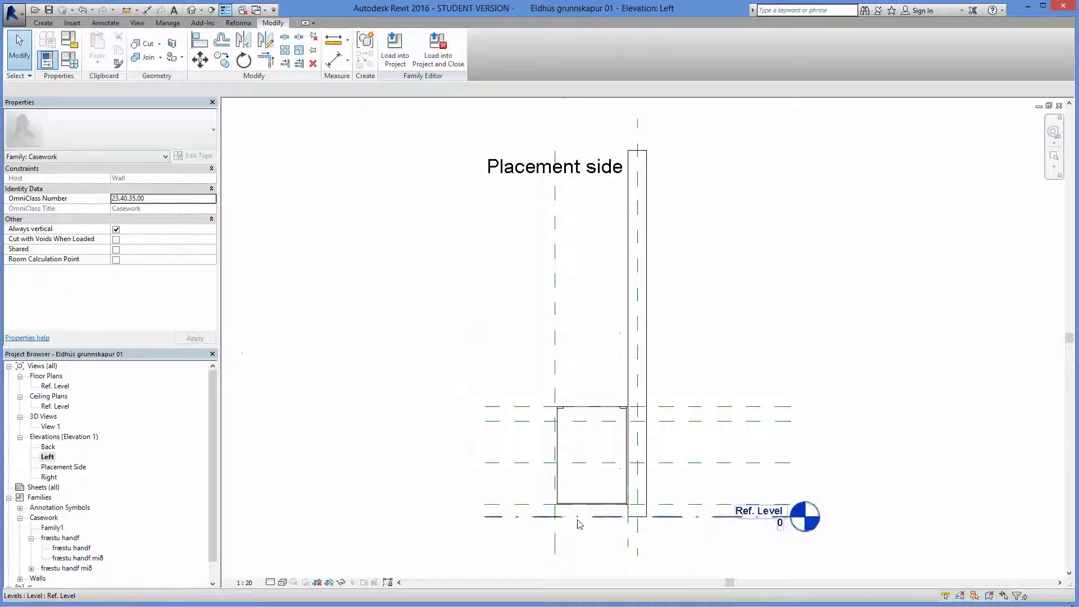
scroll(572, 523, up, 2)
scroll(575, 485, up, 2)
middle_drag(454, 443, 378, 437)
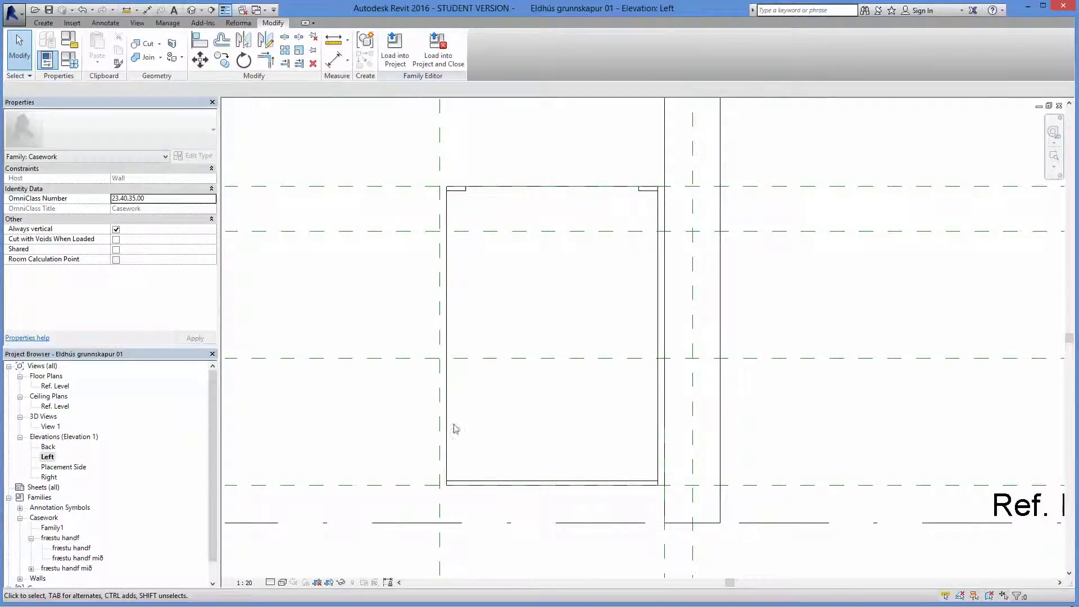
scroll(450, 430, down, 2)
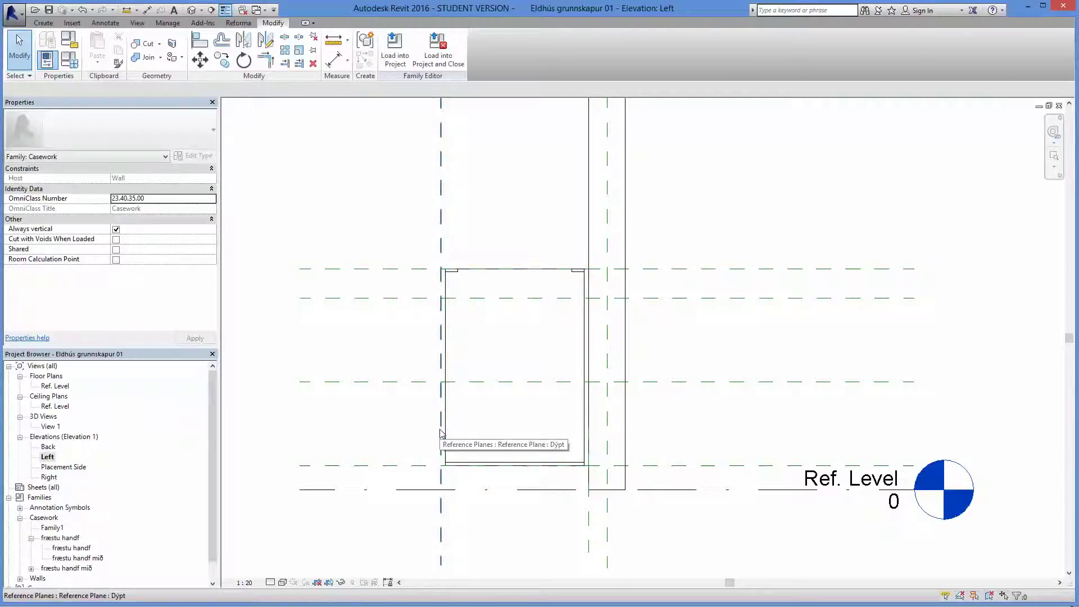
scroll(444, 288, up, 5)
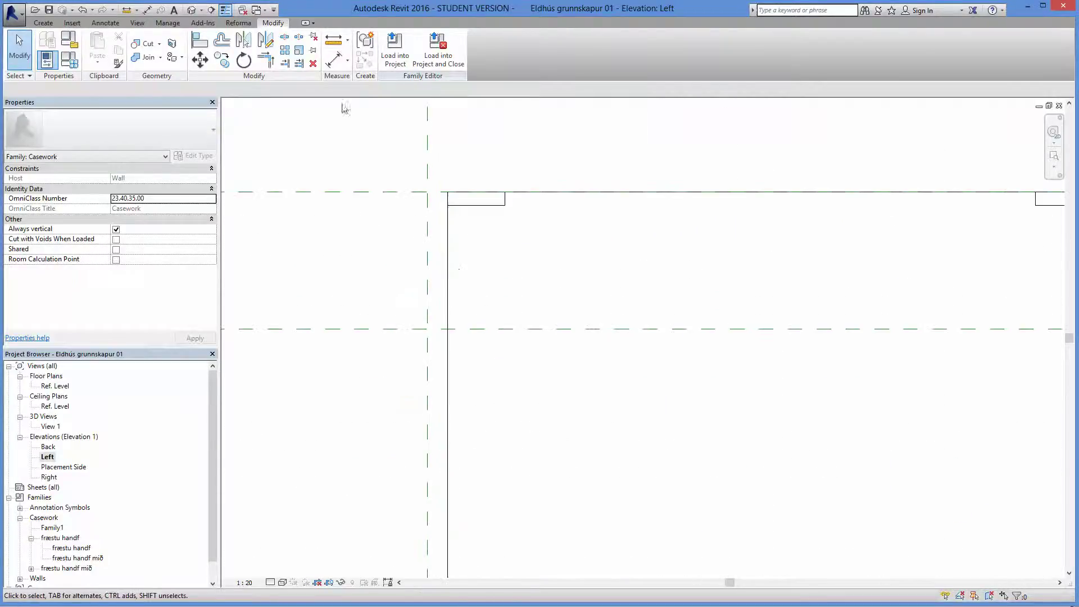
click(333, 39)
click(427, 193)
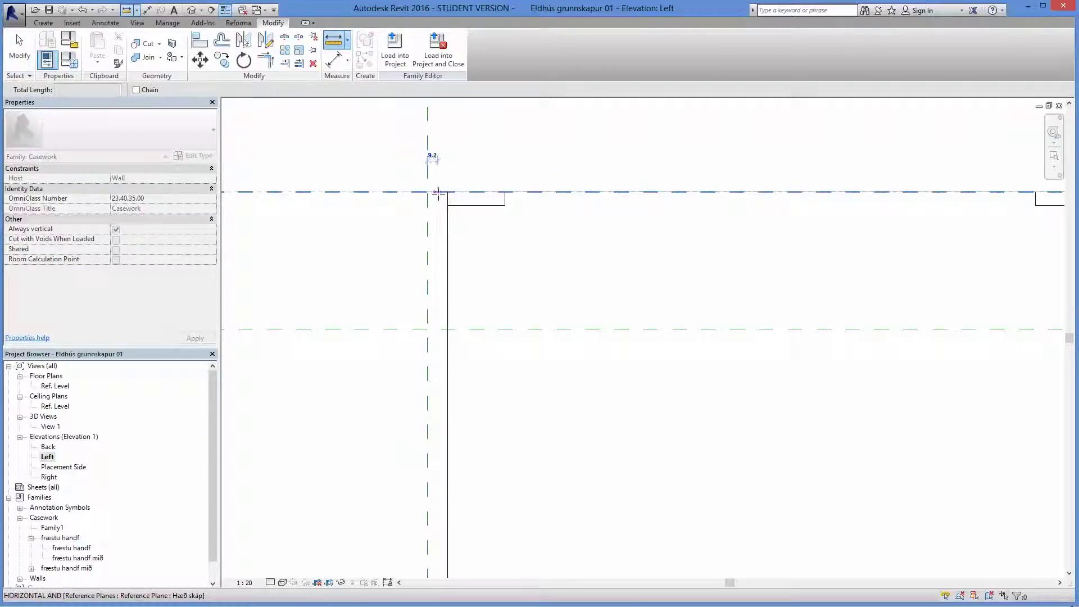
key(Escape)
key(Escape)
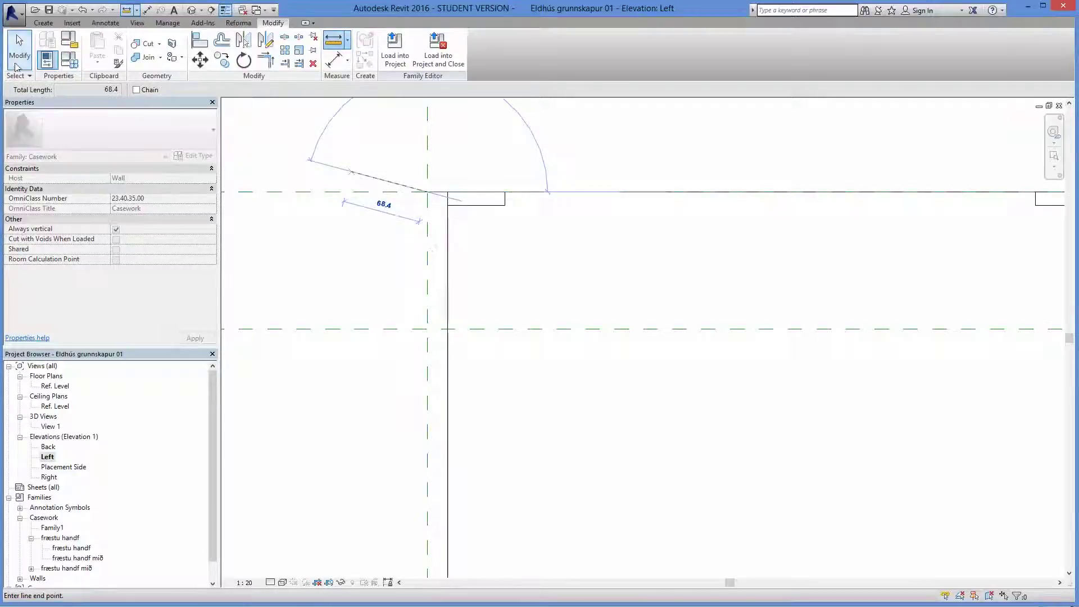
scroll(444, 248, down, 5)
scroll(501, 269, down, 3)
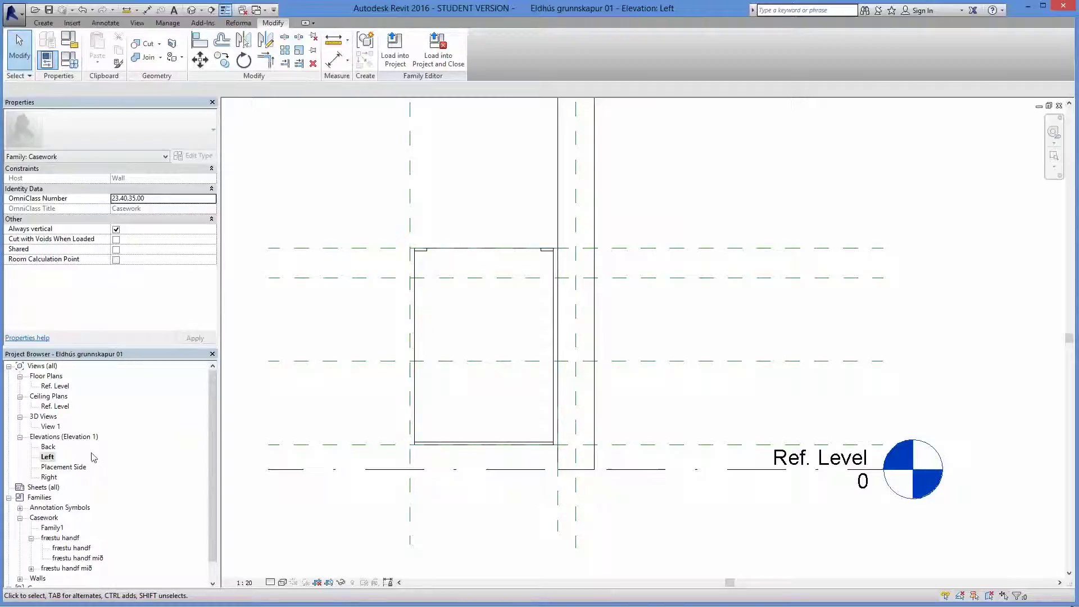
- Open the Ref. Level floor plan and examine the space between the cabinet's front edge and the Dýpt reference plane
double_click(56, 386)
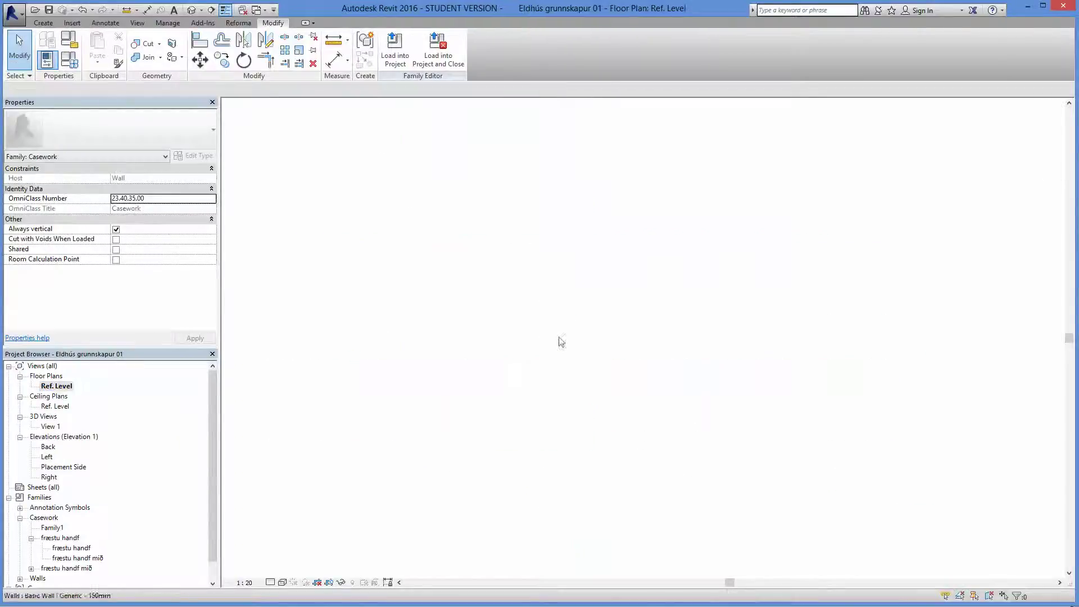
scroll(651, 234, up, 6)
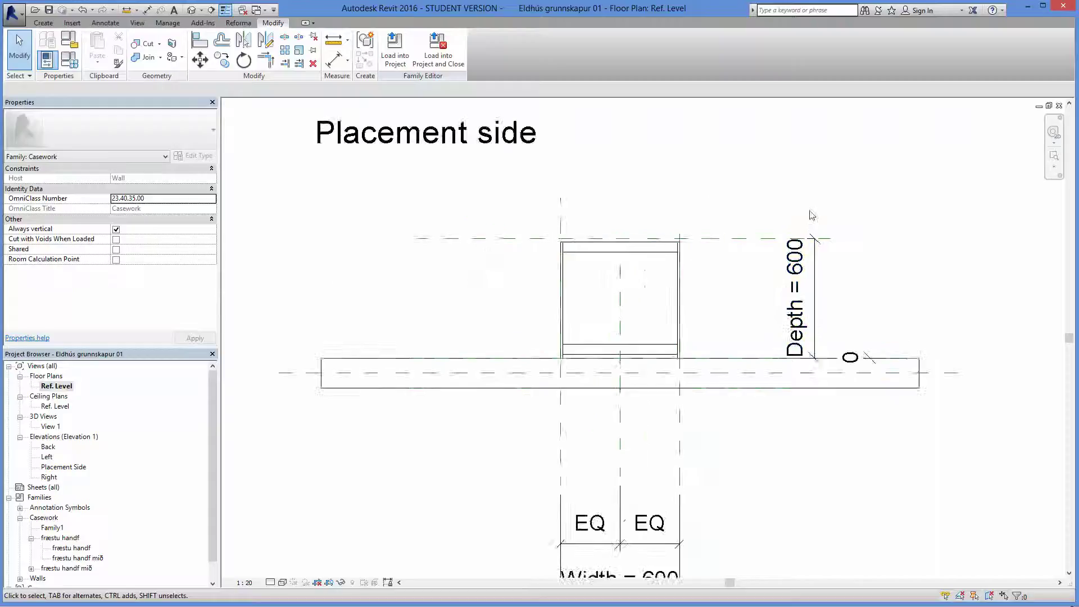
scroll(461, 252, up, 1)
middle_drag(454, 258, 430, 264)
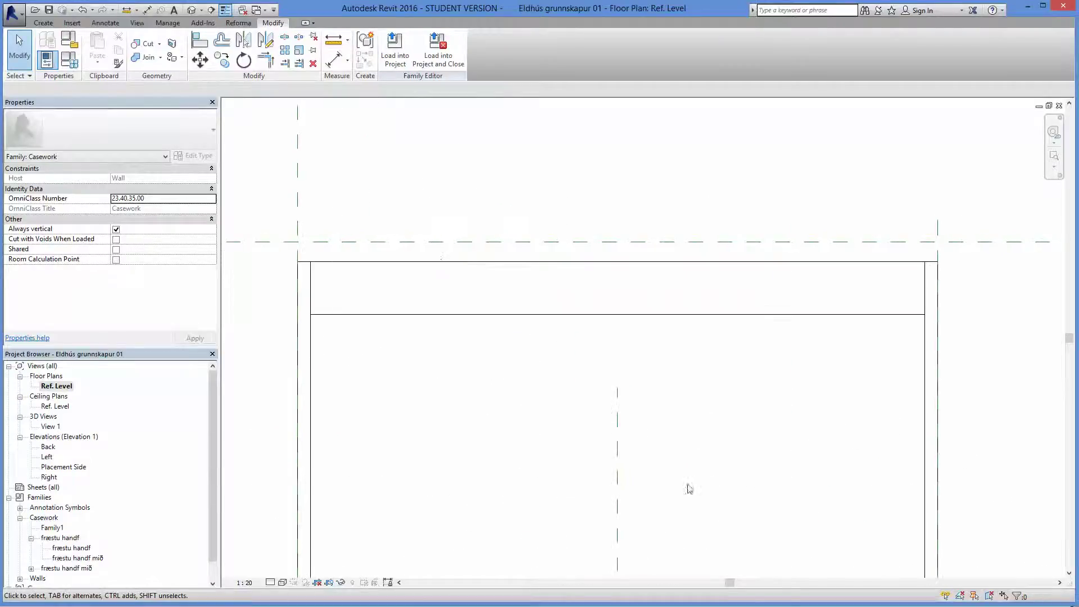
scroll(665, 475, down, 4)
middle_drag(639, 467, 504, 406)
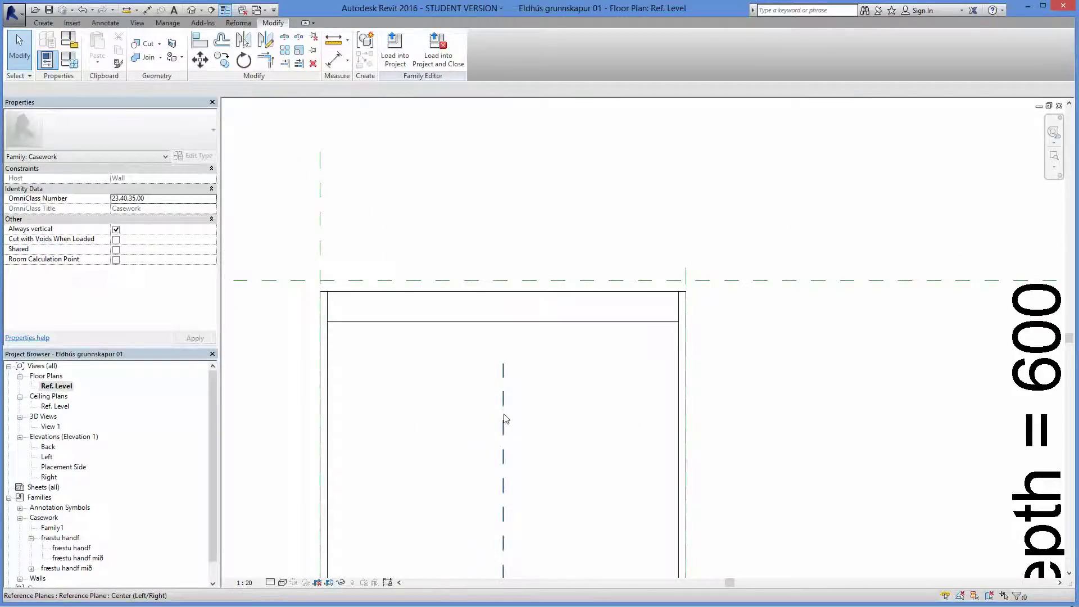
click(504, 419)
click(497, 363)
scroll(371, 284, up, 2)
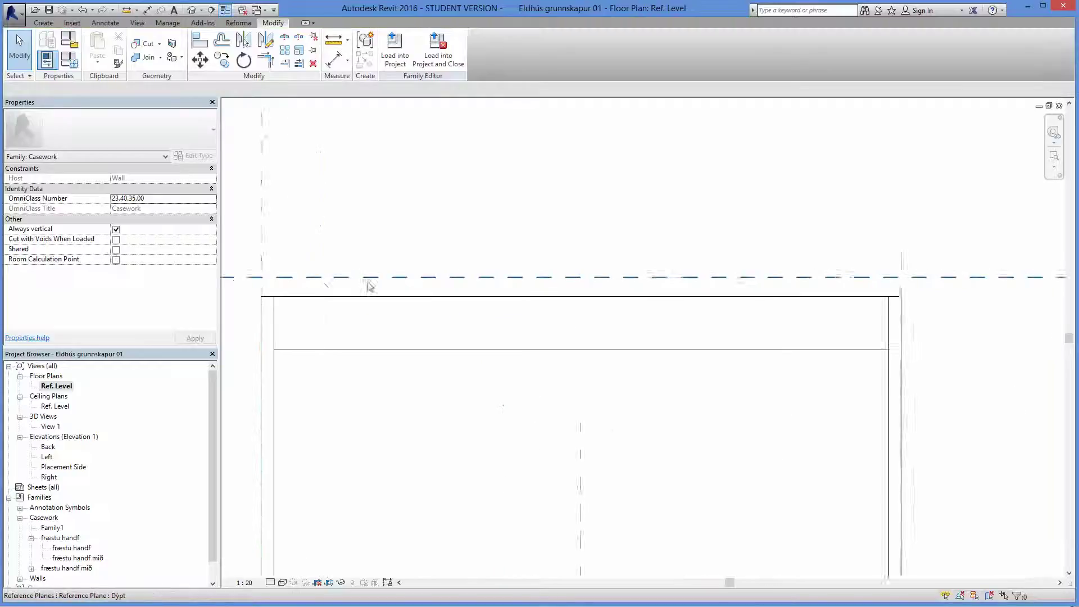
scroll(333, 284, up, 1)
scroll(367, 283, down, 1)
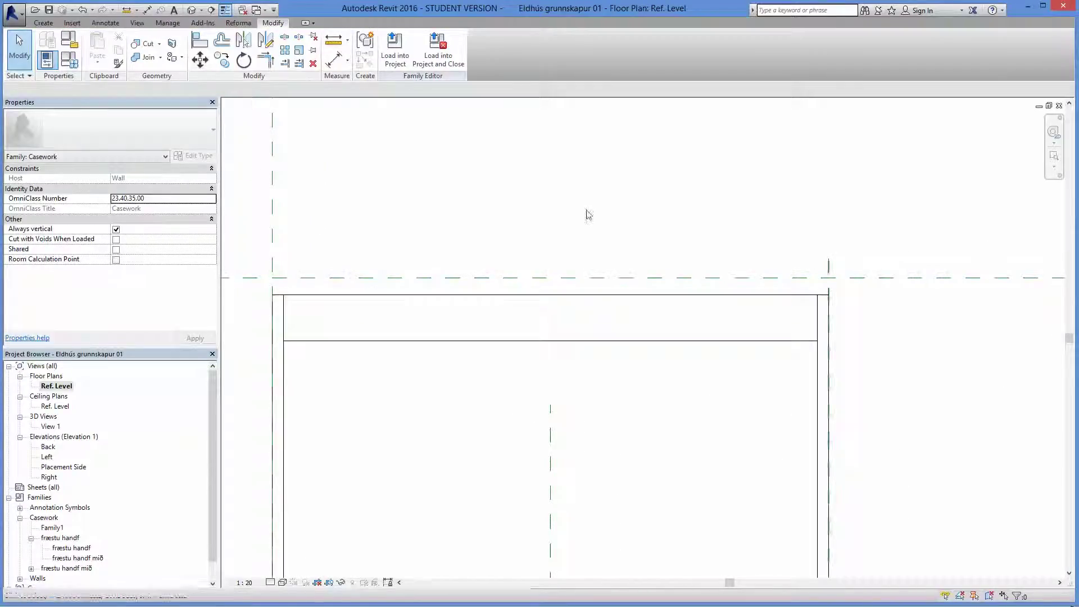
- Start an extrusion and sketch a 600 by 18 mm rectangle between the Dýpt reference plane and the cabinet's front edge
click(44, 24)
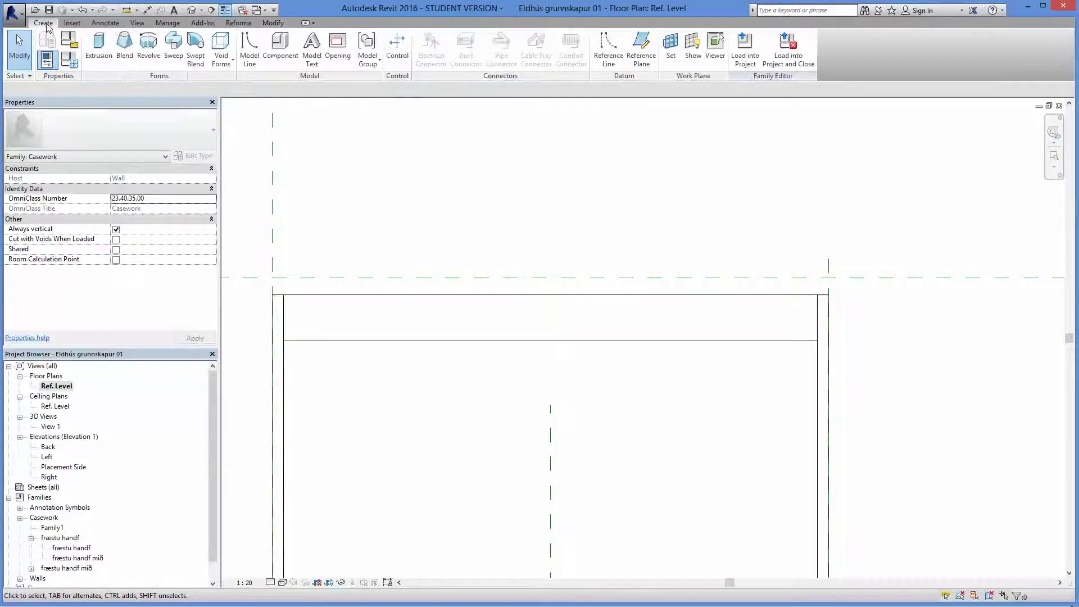
click(93, 54)
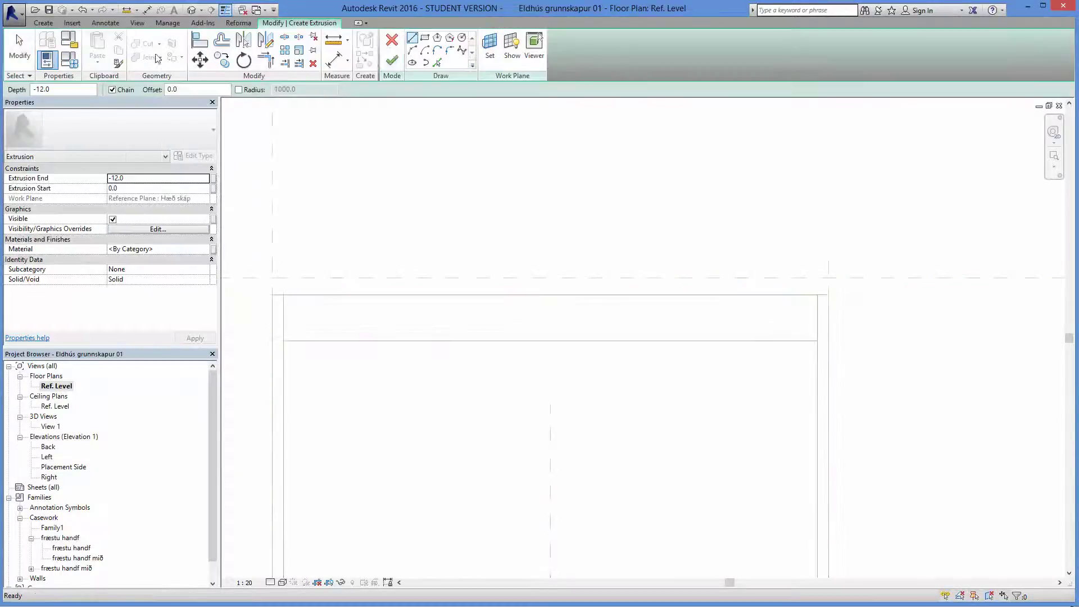
click(425, 38)
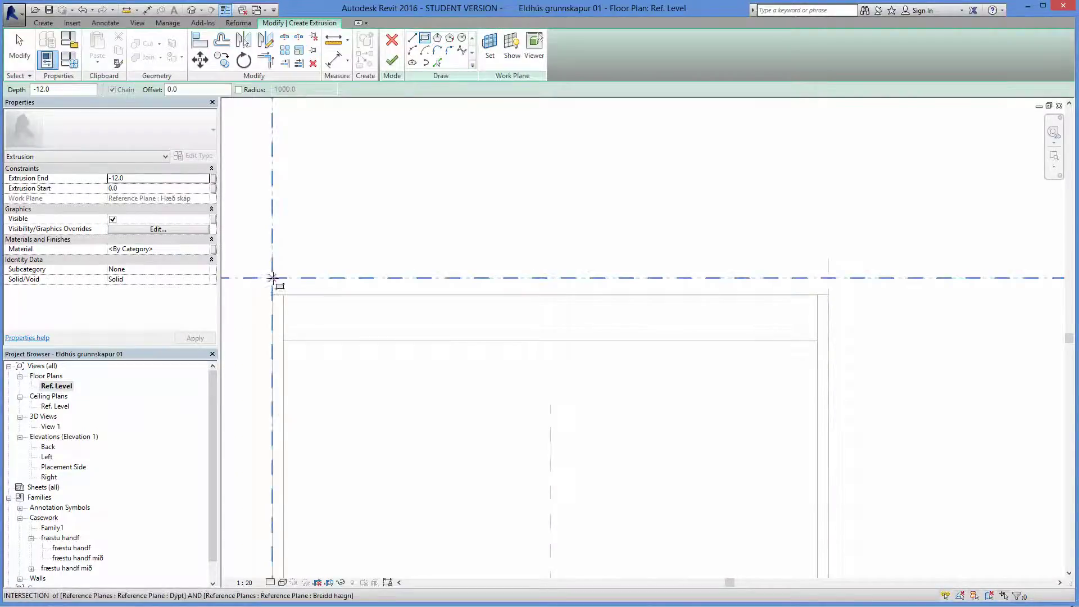
click(272, 277)
click(829, 295)
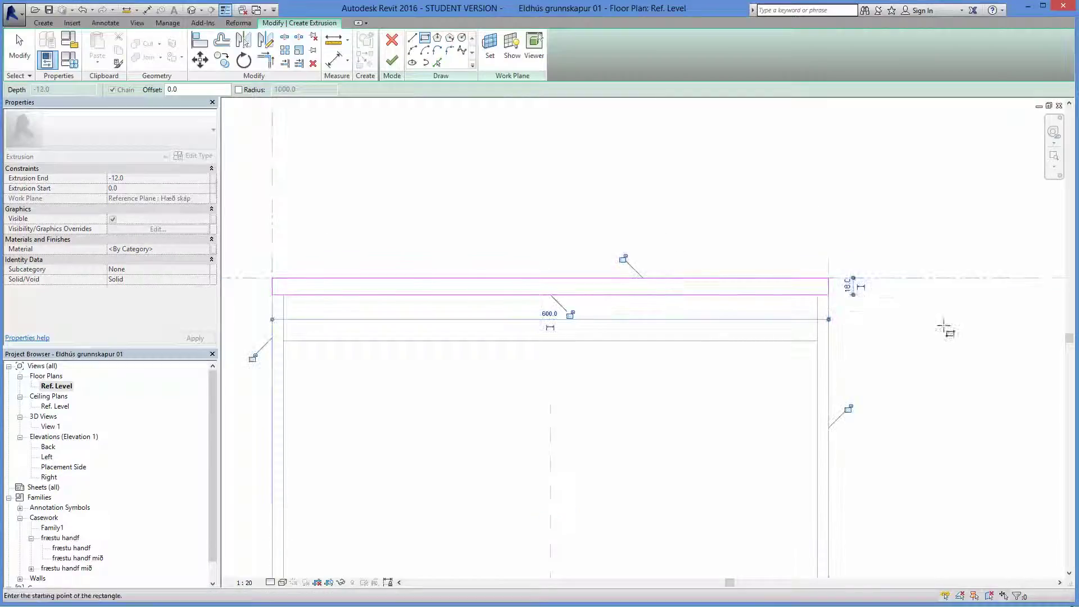
- Lock all four sides of the sketched rectangle to their adjoining references
click(570, 314)
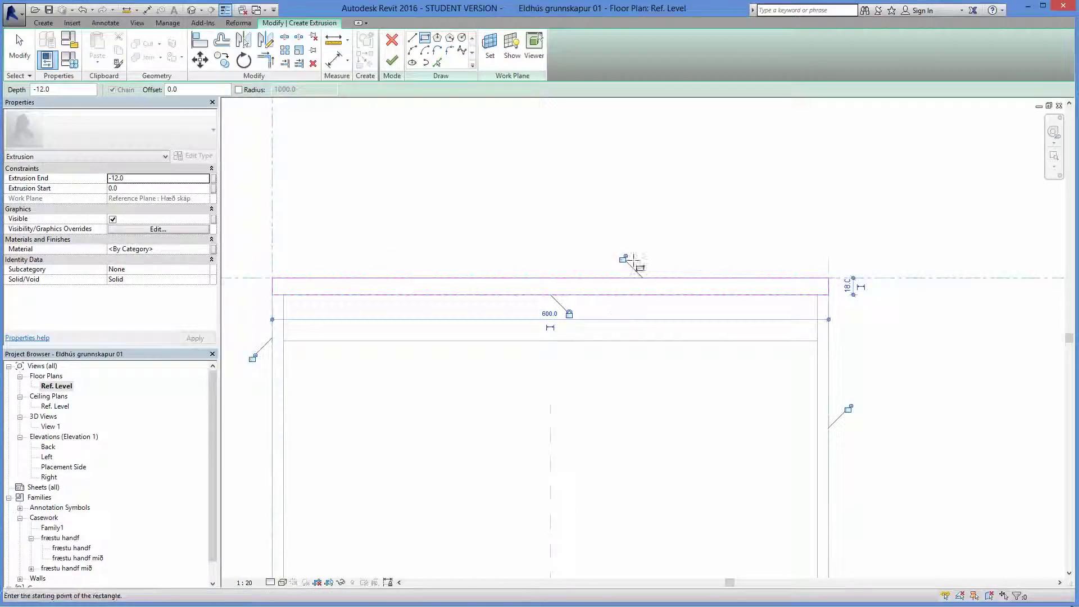
click(624, 258)
click(848, 411)
click(253, 358)
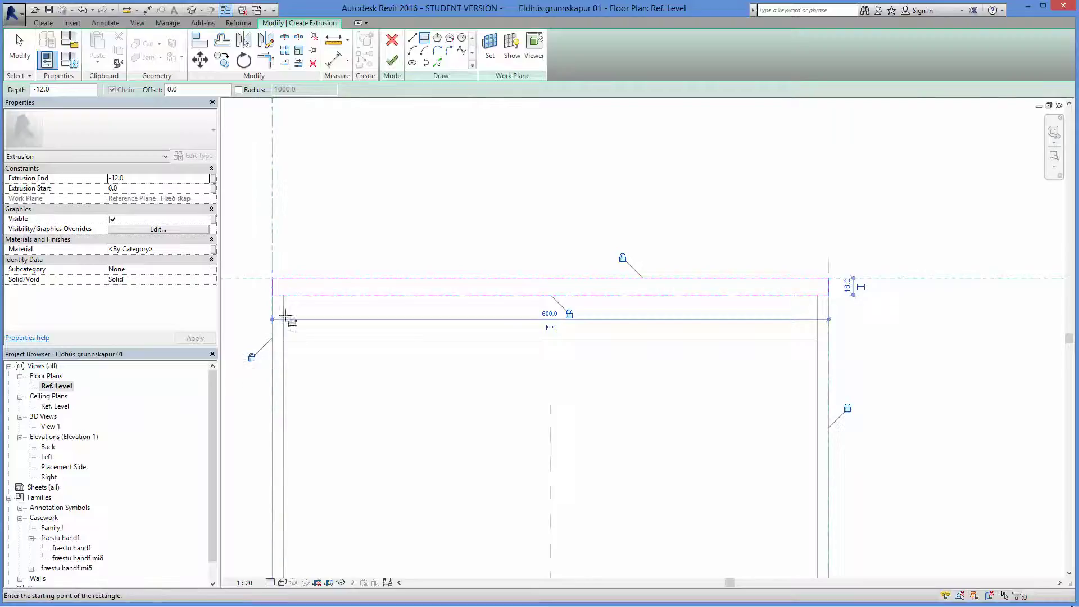
- Align the rectangle's left short edge with the vertical reference plane at the cabinet's left side
click(199, 40)
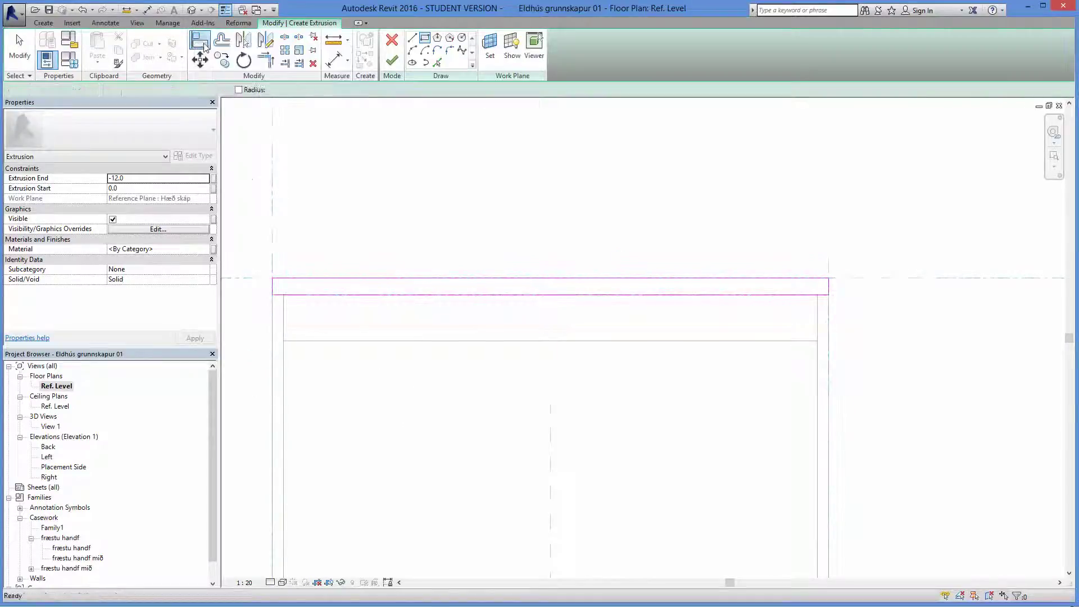
click(272, 177)
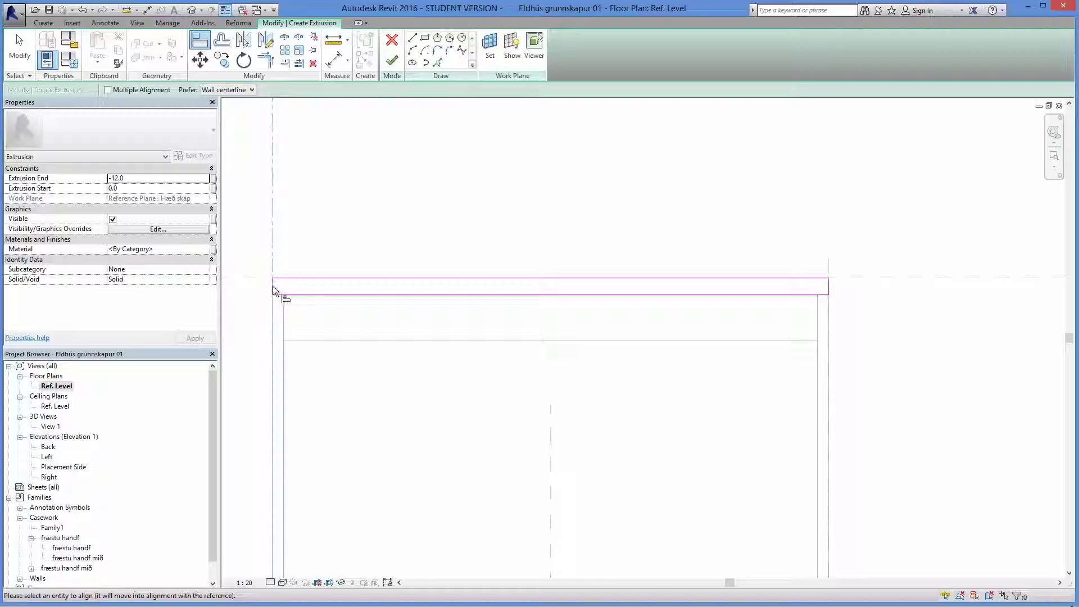
click(272, 286)
click(22, 43)
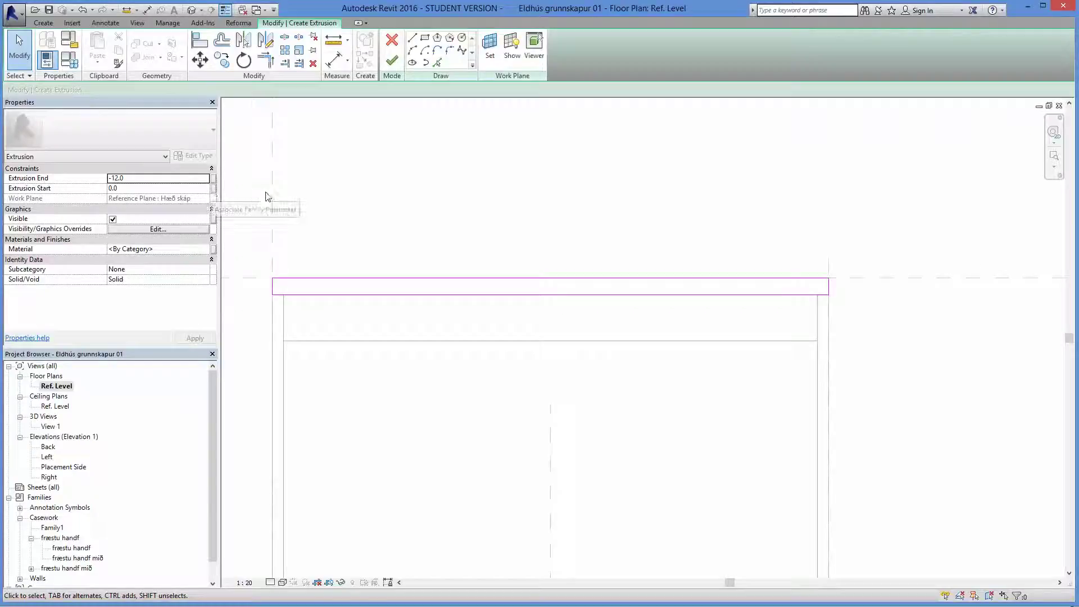
- Set the extrusion's work plane to Reference Plane : Hæð sökkull
click(489, 51)
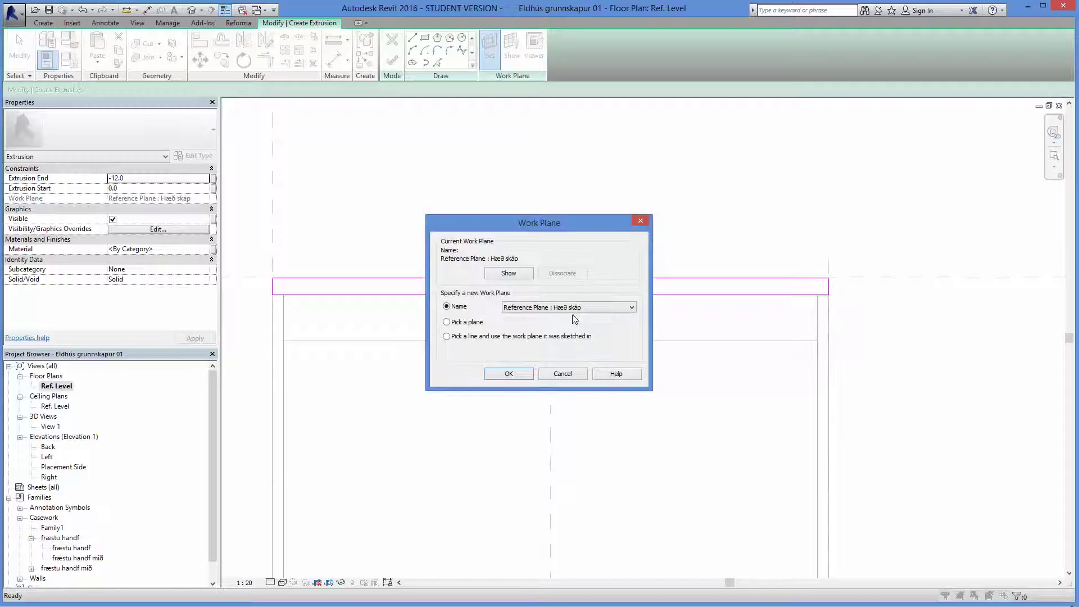
click(574, 310)
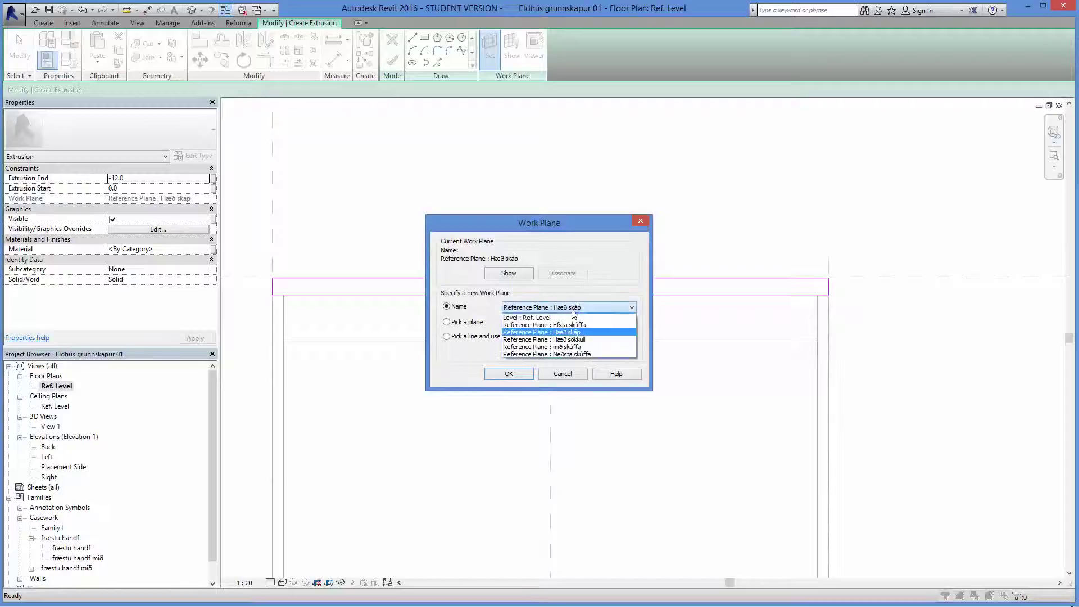
click(591, 345)
click(524, 374)
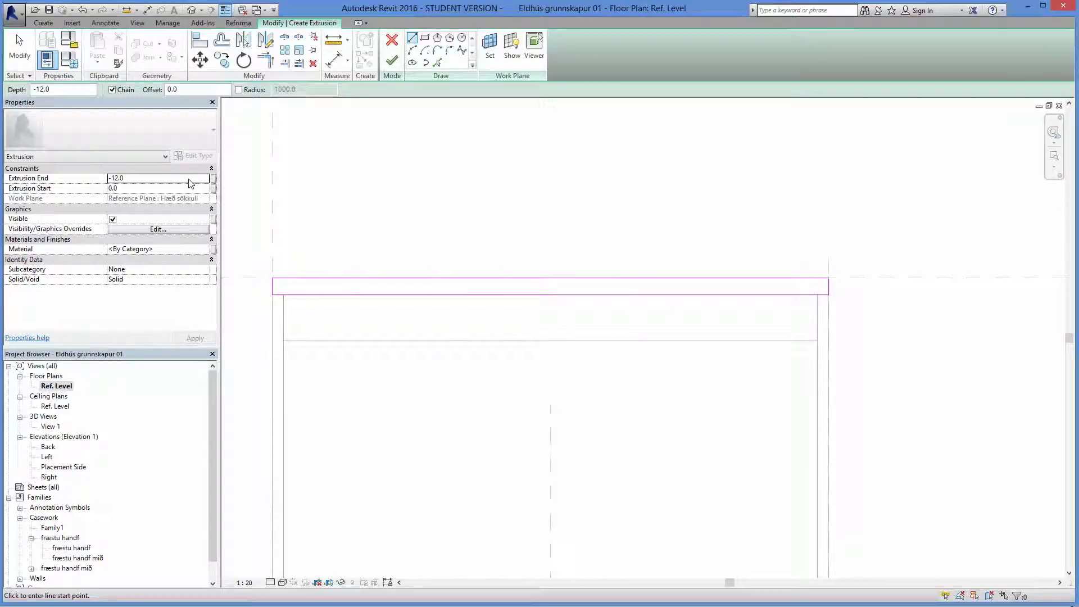
- Set the Extrusion Start of the front panel to 2.0
click(189, 189)
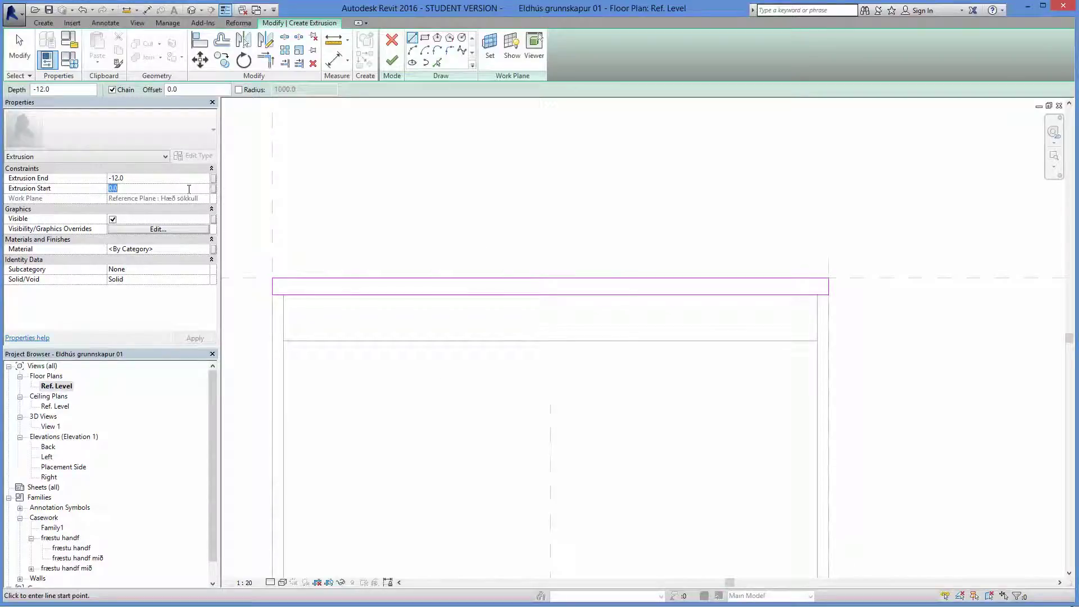
text(12)
key(BackSpace)
key(BackSpace)
key(Return)
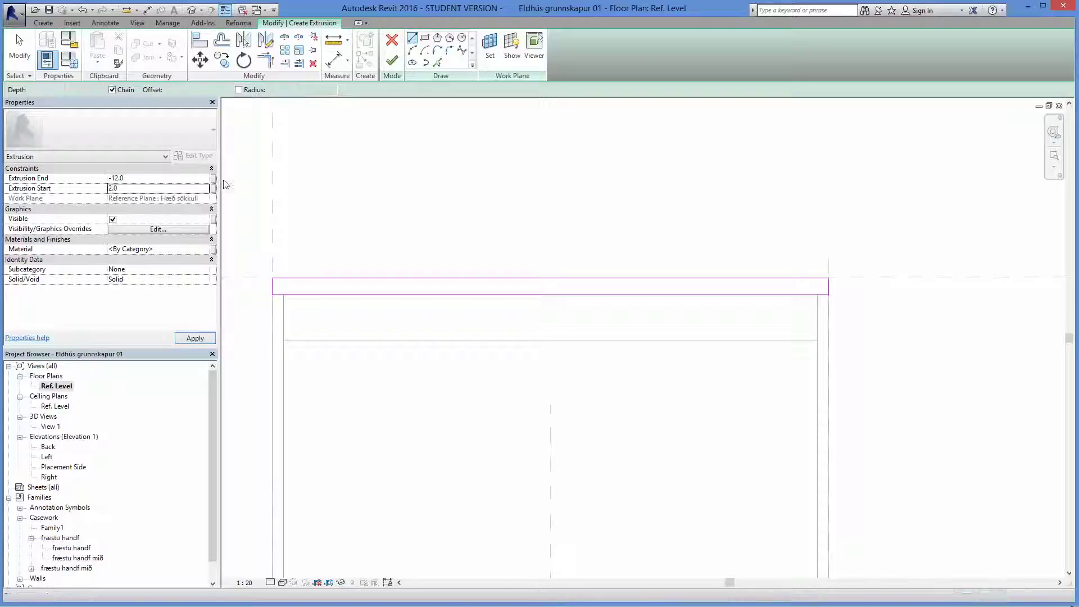
- Associate the panel's Extrusion End with the Neðsta skúffa family parameter
click(162, 179)
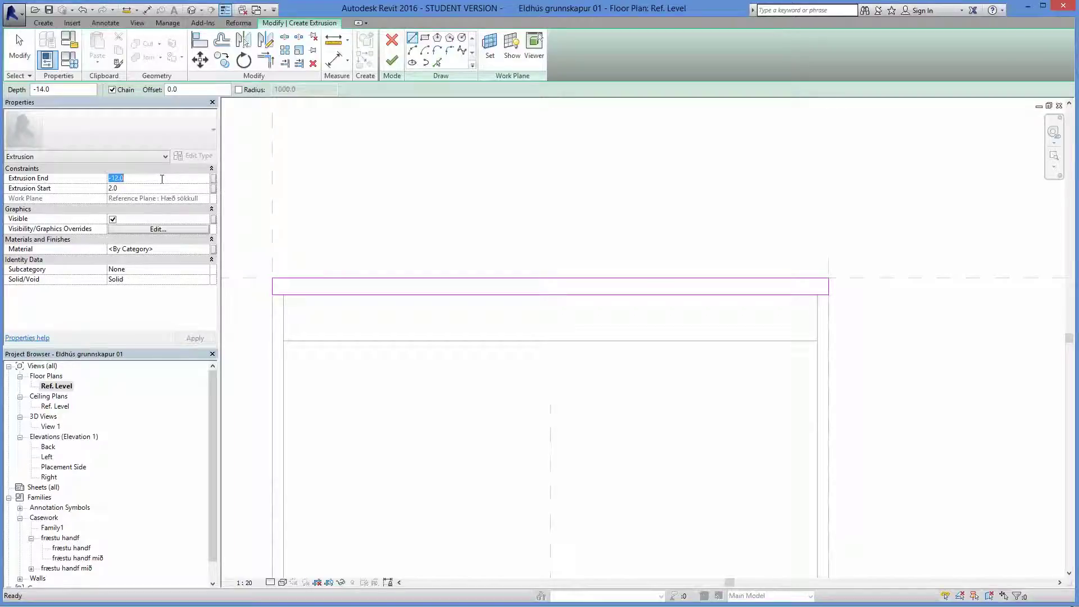
text(0)
click(215, 181)
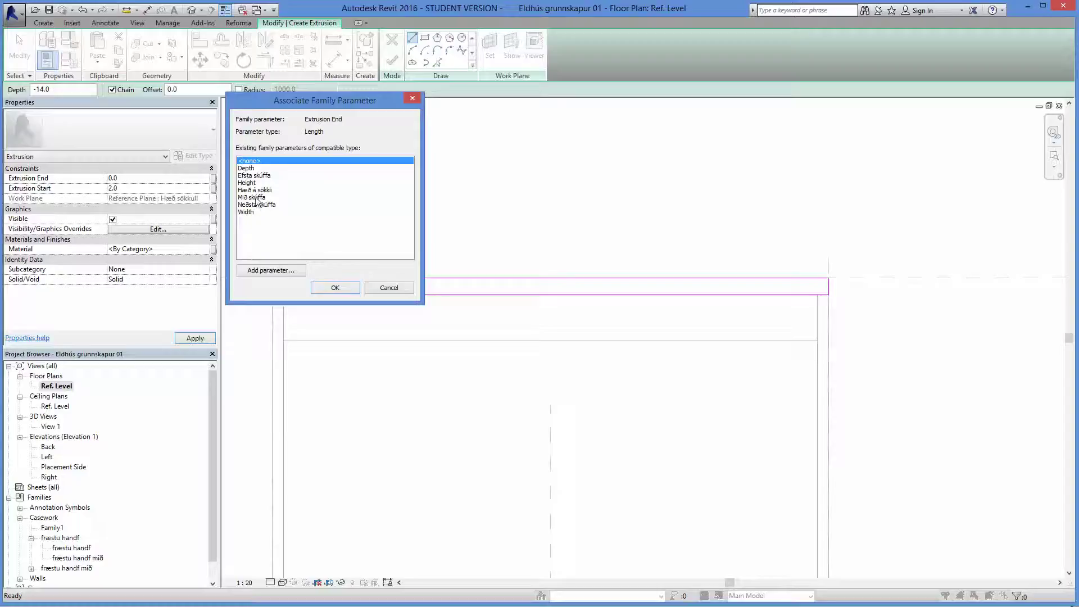
click(253, 197)
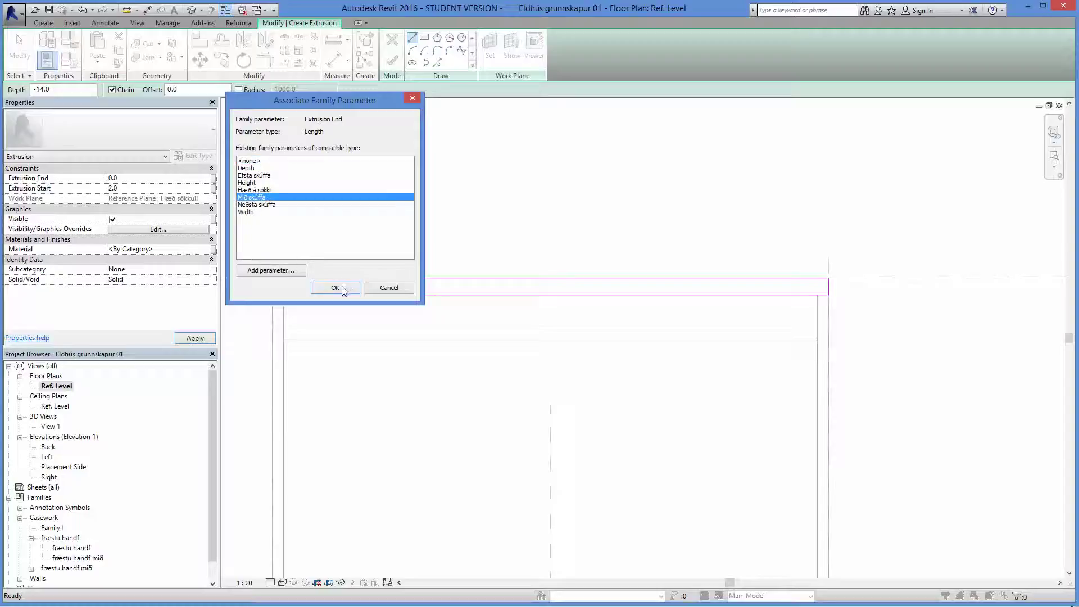
click(255, 205)
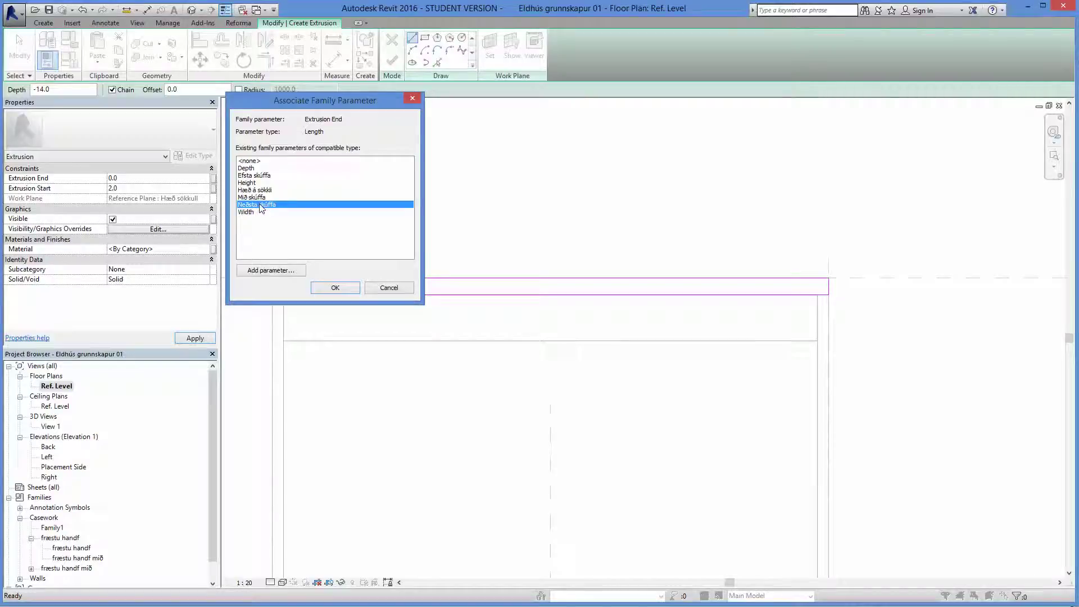
click(335, 288)
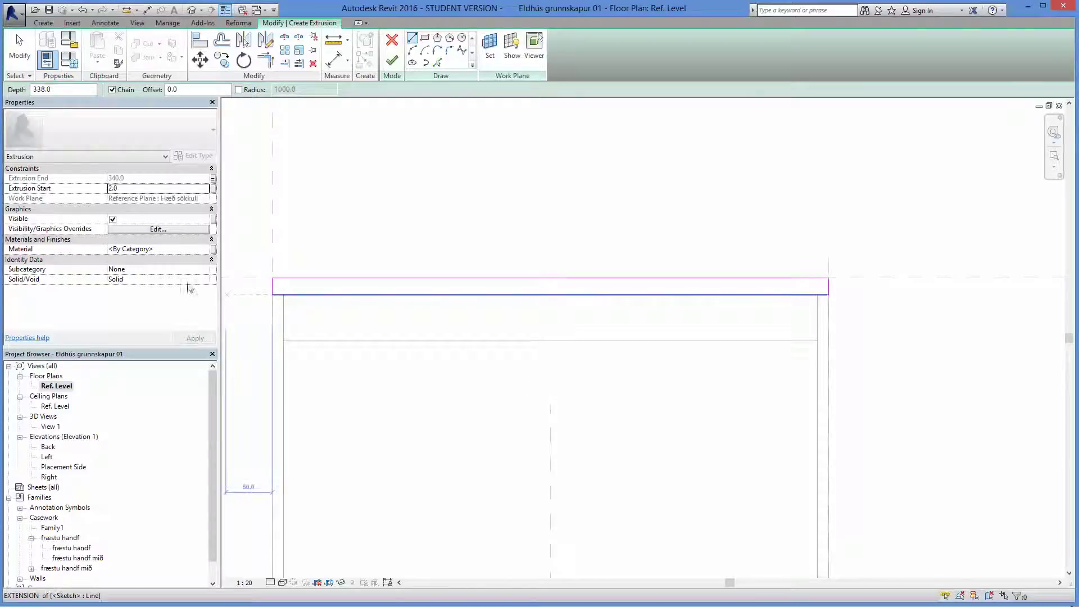
- Add a material type parameter named Skúffuframhlið, assign it to the panel's material, and finish the extrusion
click(213, 249)
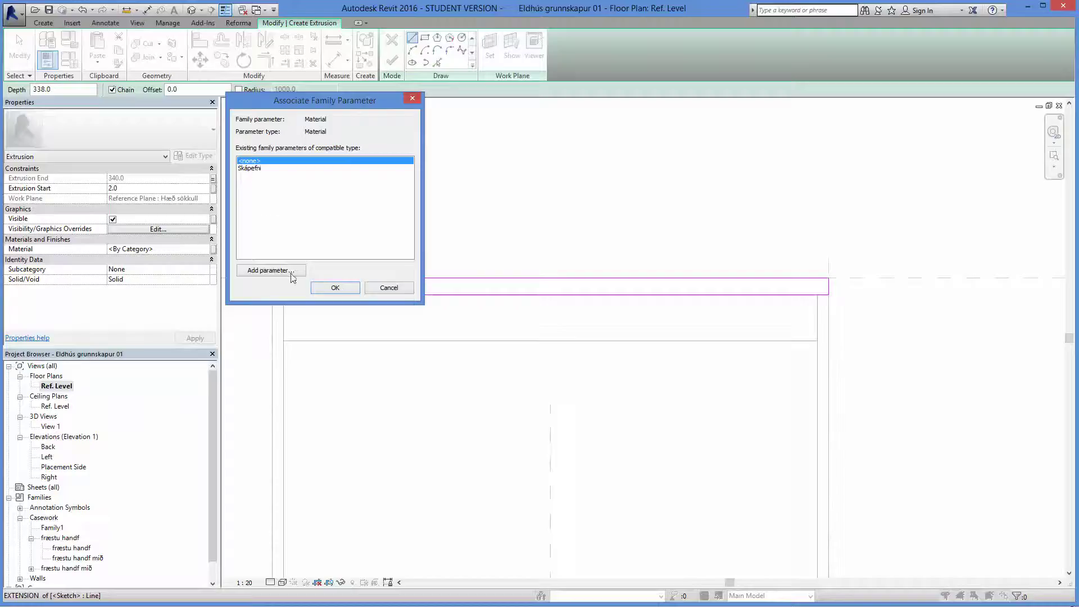
click(272, 270)
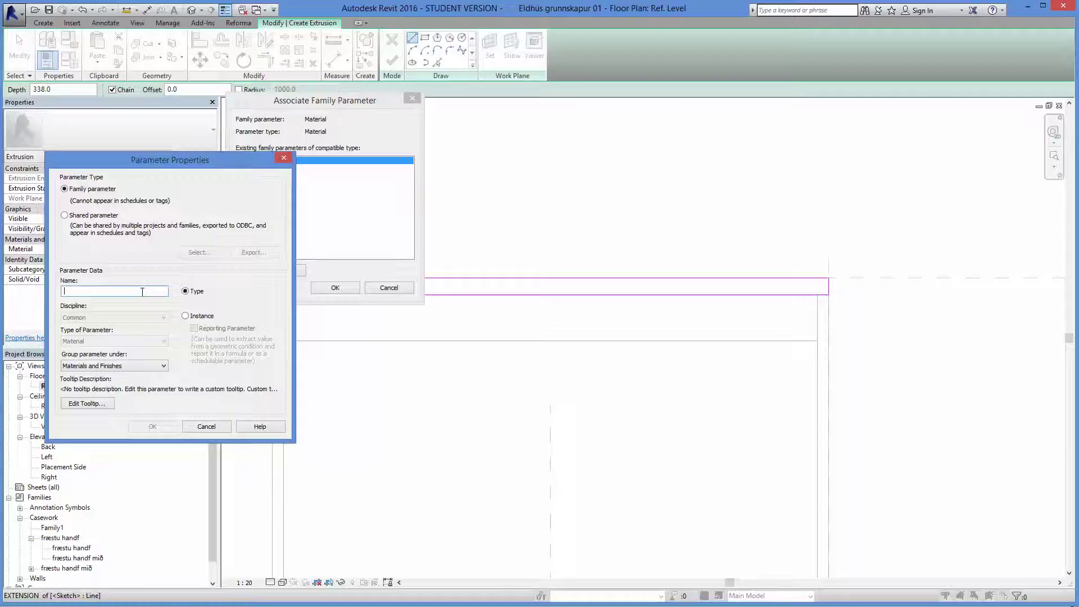
text(Skúffuframhlið)
click(145, 426)
click(340, 287)
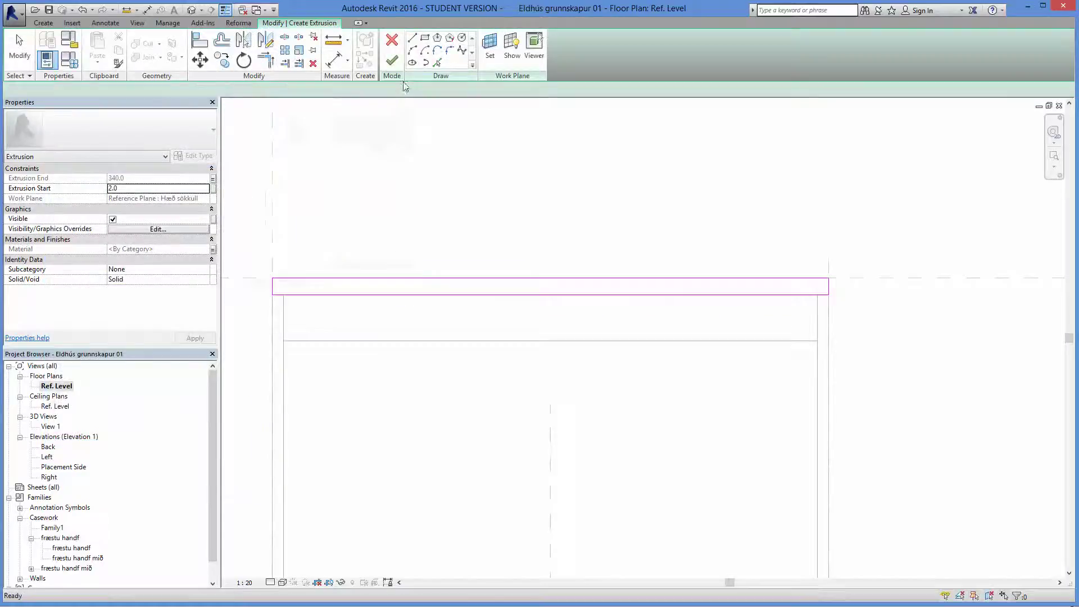
click(392, 60)
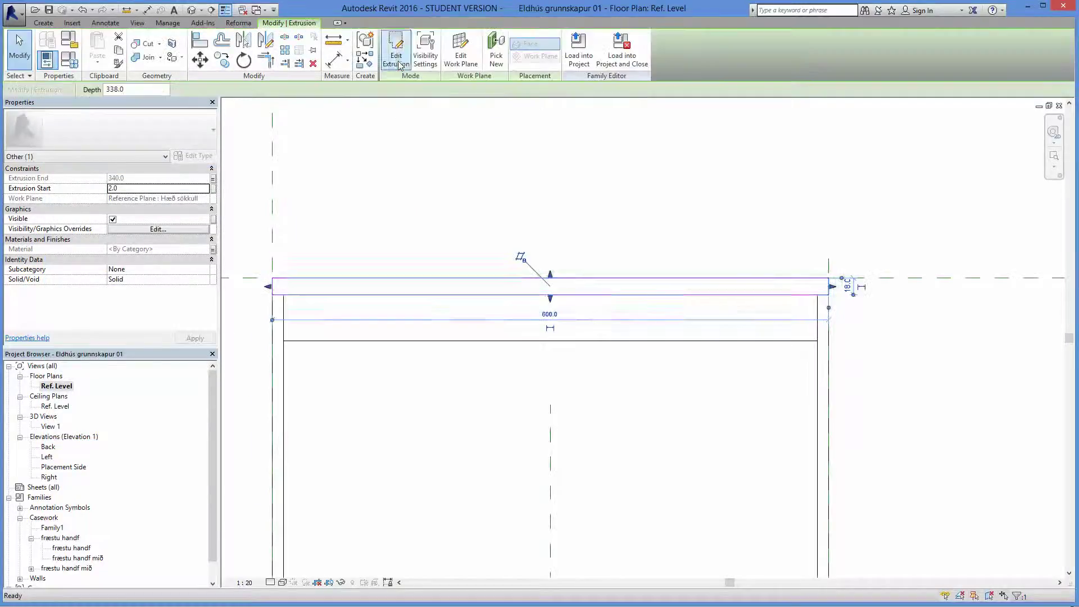
- Examine the new drawer front in 3D View 1 and in the Left elevation, checking its position against the reference planes
double_click(51, 427)
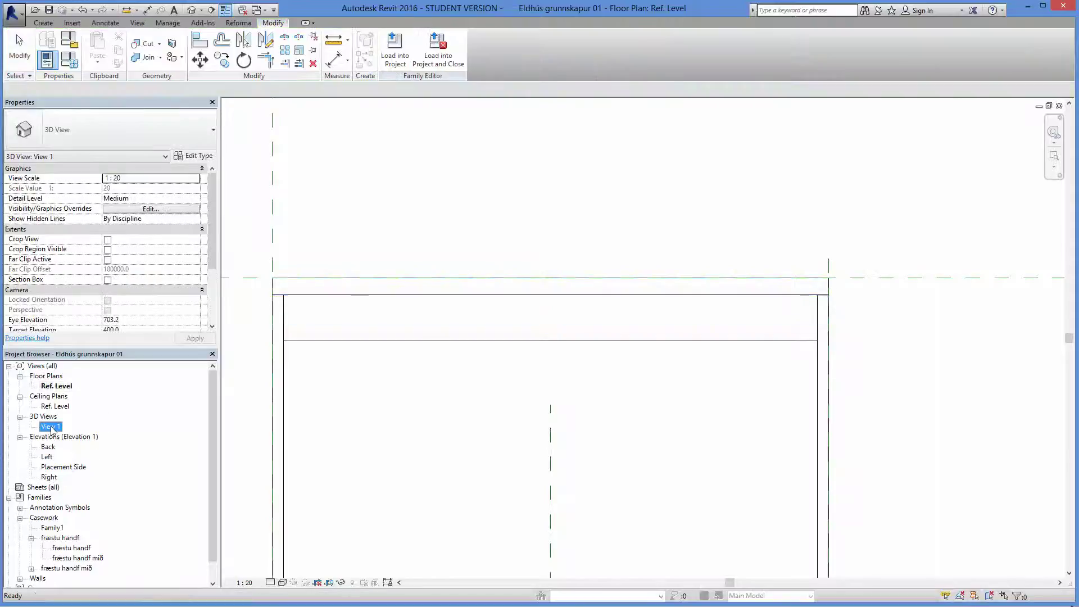
click(378, 438)
scroll(456, 361, up, 4)
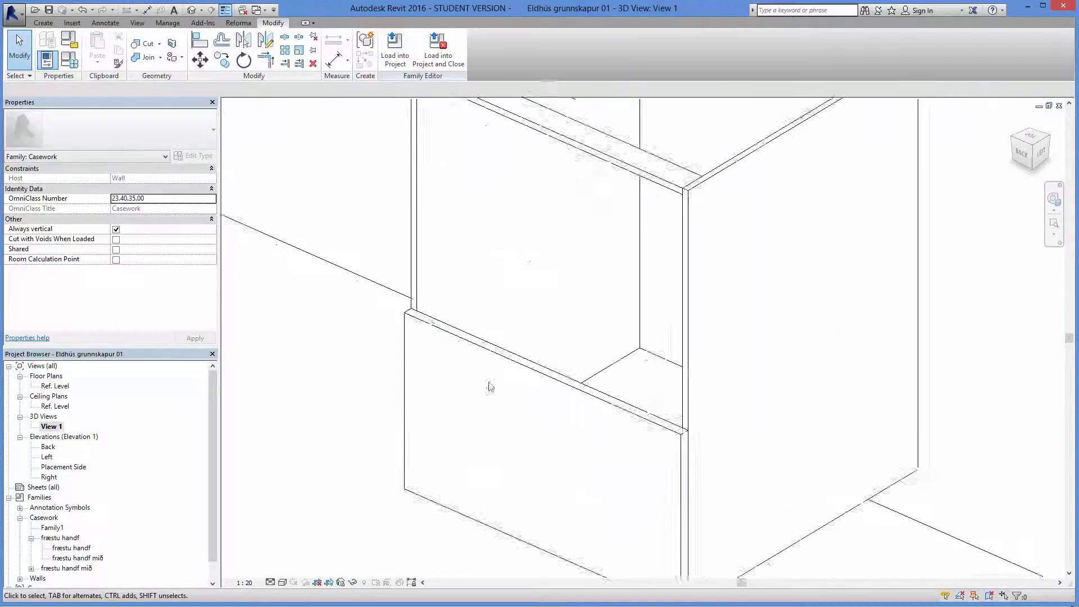
click(575, 392)
scroll(573, 389, down, 5)
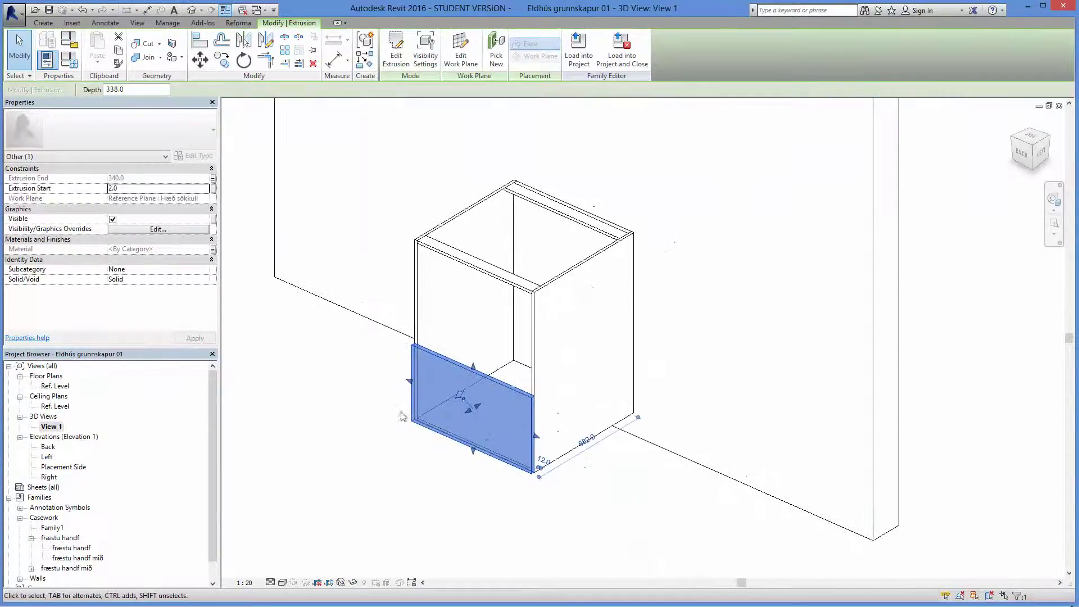
double_click(48, 458)
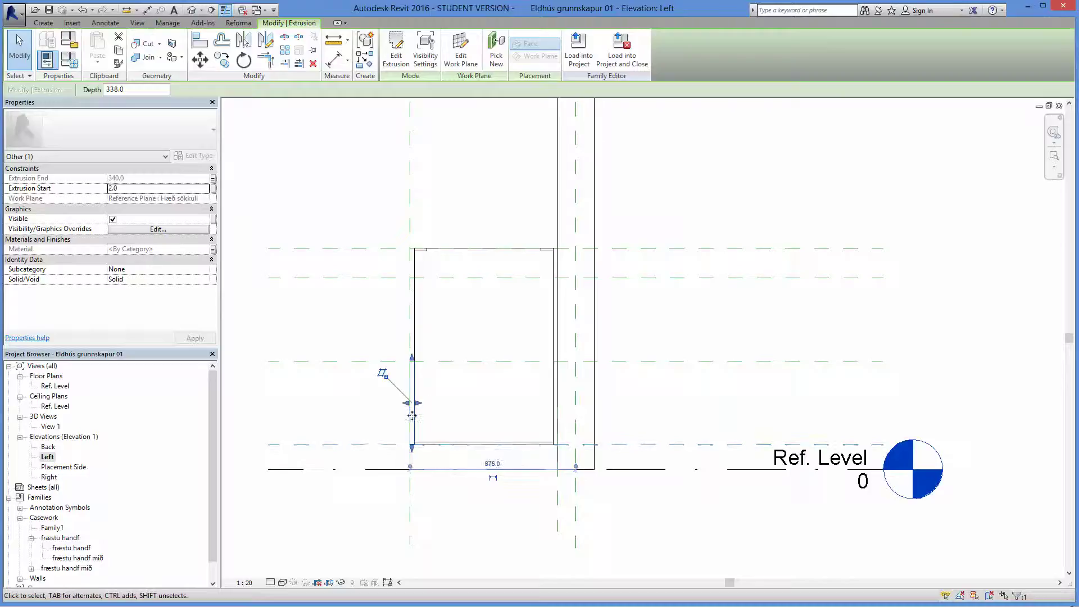
scroll(396, 415, up, 4)
scroll(439, 311, up, 5)
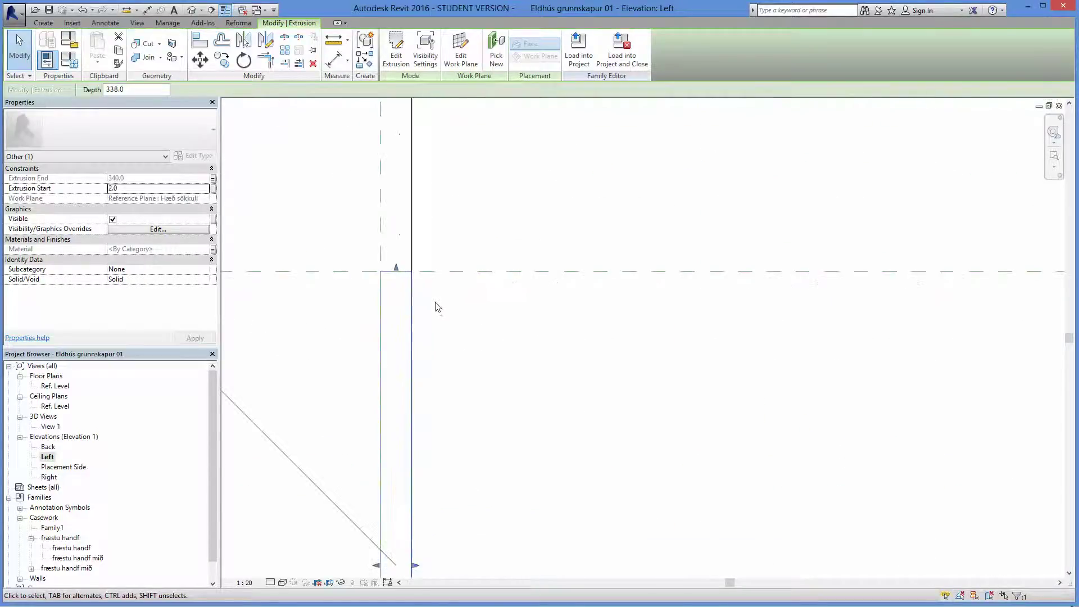
scroll(436, 302, down, 5)
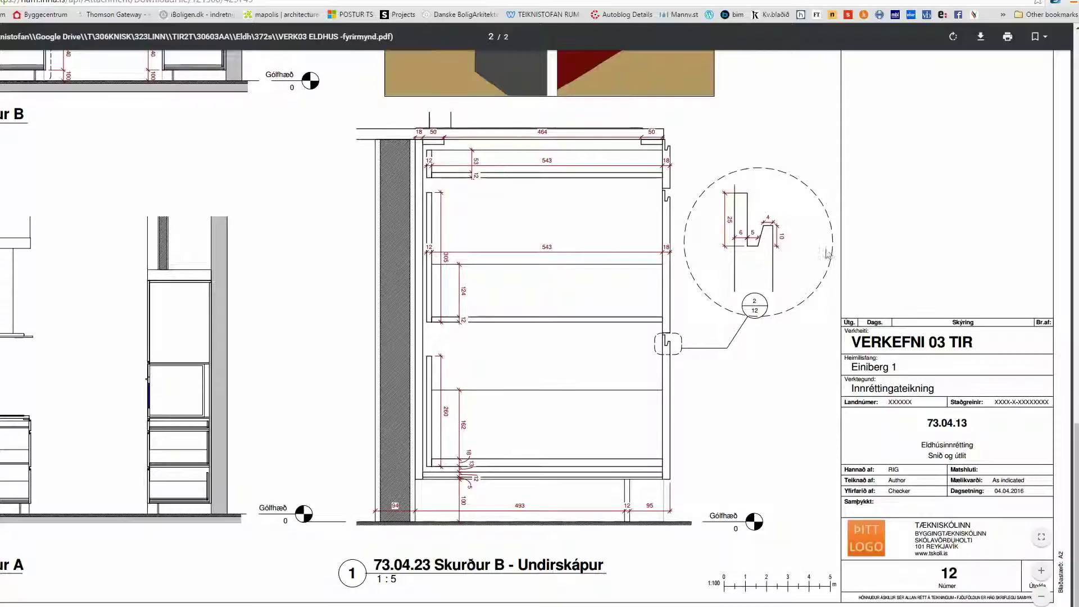
- Examine the grip groove detail beside the base cabinet section in the reference PDF, and return to Revit
click(1043, 573)
click(1016, 281)
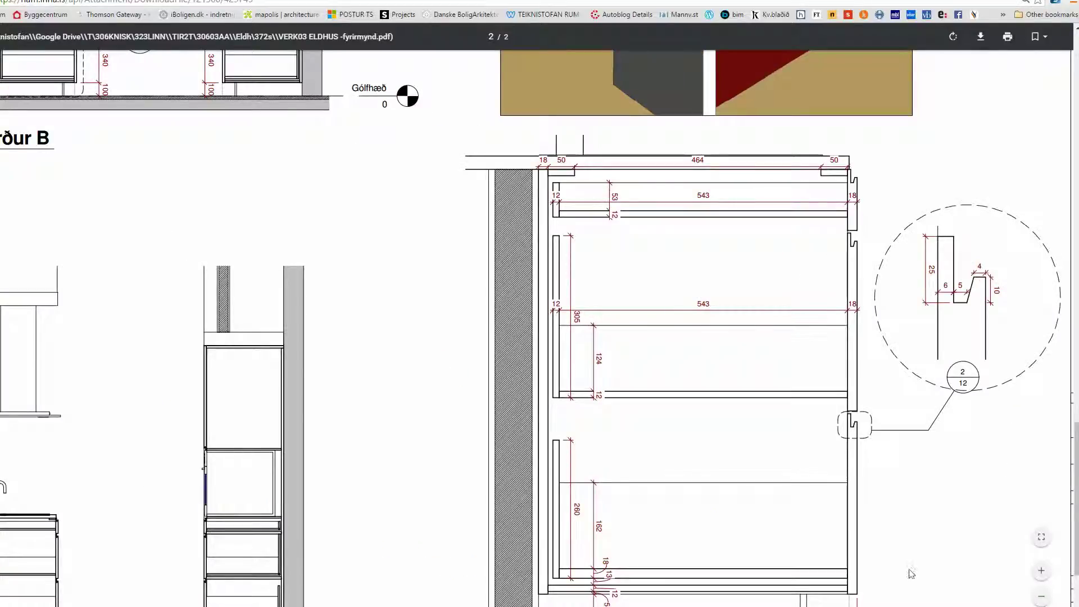
scroll(540, 326, right, 3)
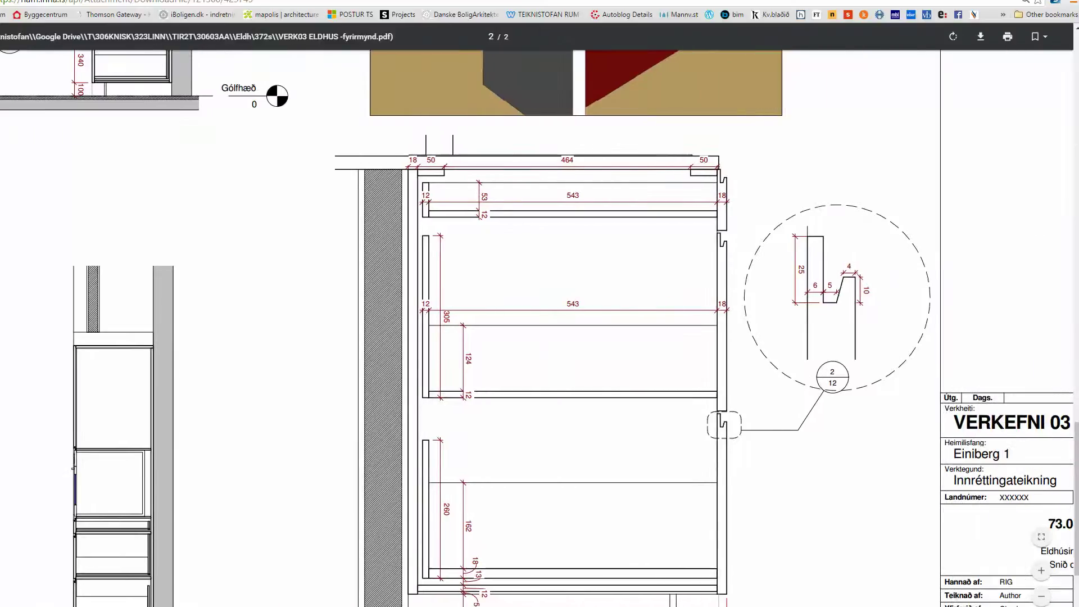
key(alt+Tab)
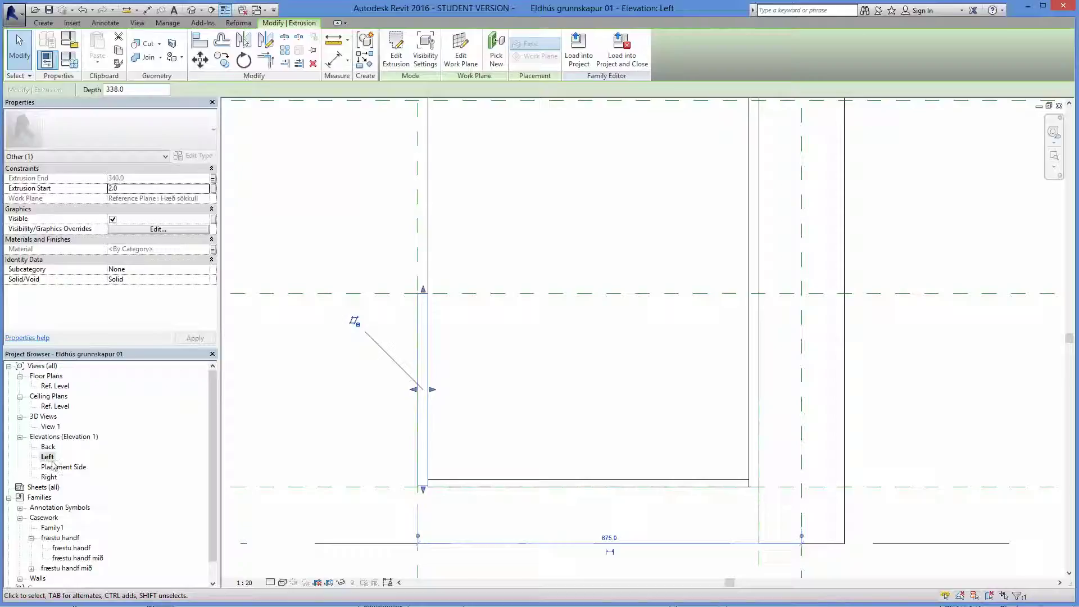
- Start a void extrusion in the Left elevation at the upper edge of the drawer front, and save the project when reminded
scroll(402, 308, up, 3)
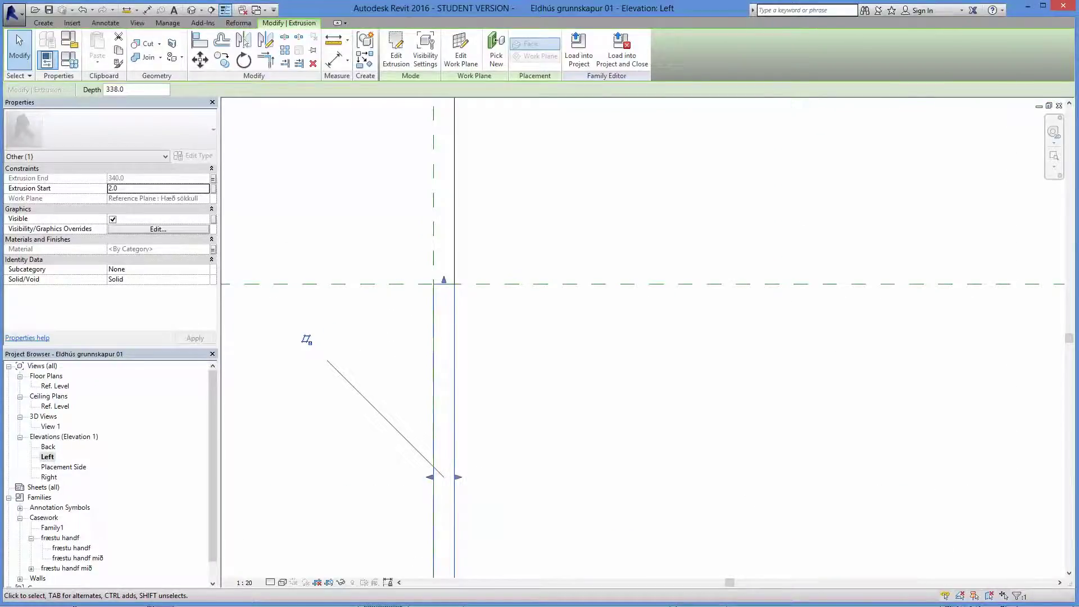
click(54, 25)
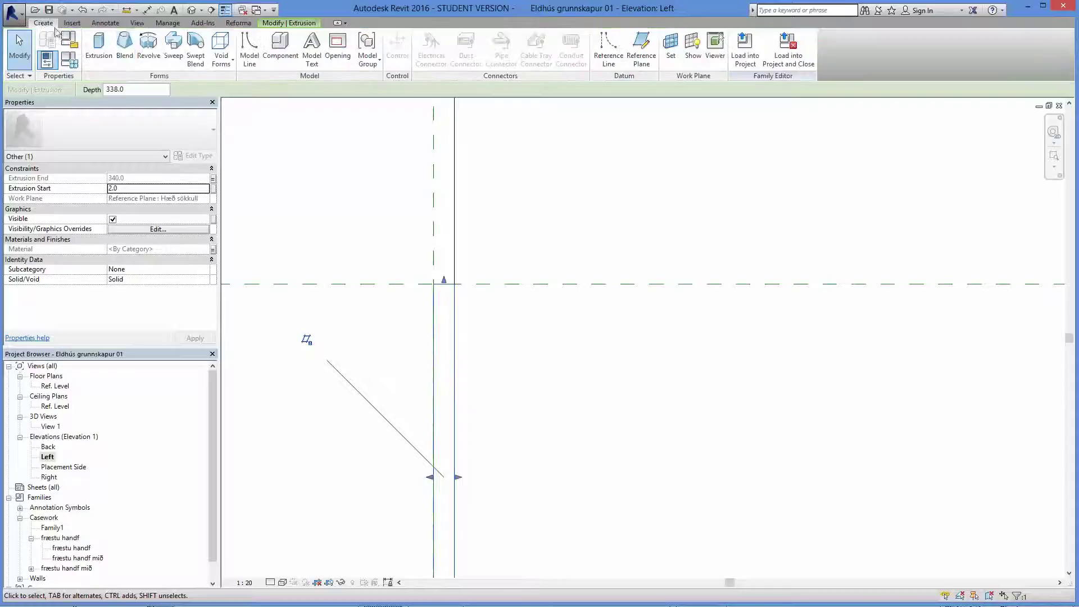
click(221, 59)
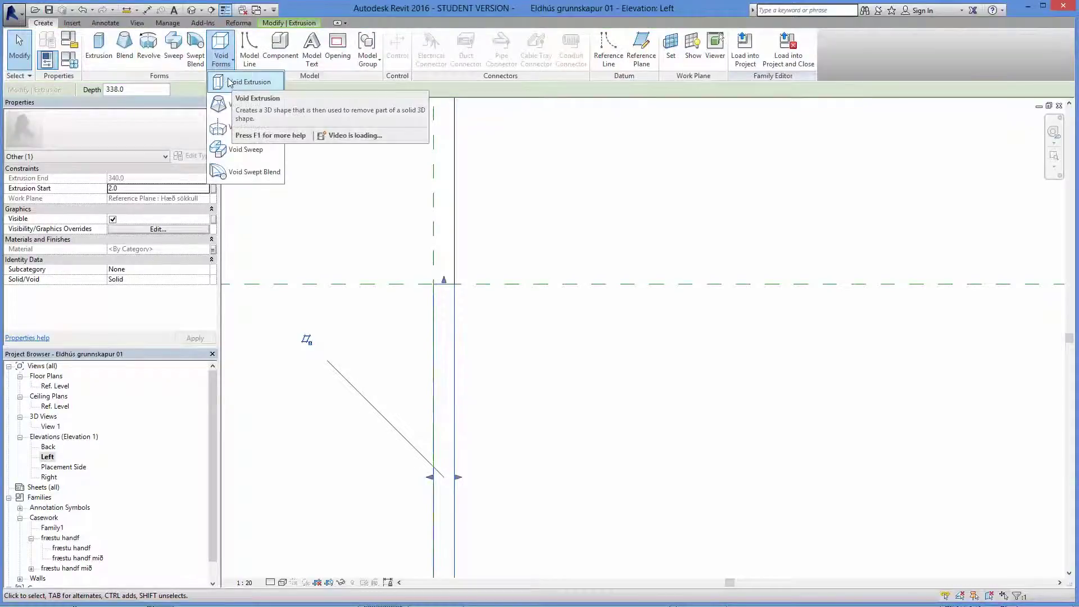
click(230, 83)
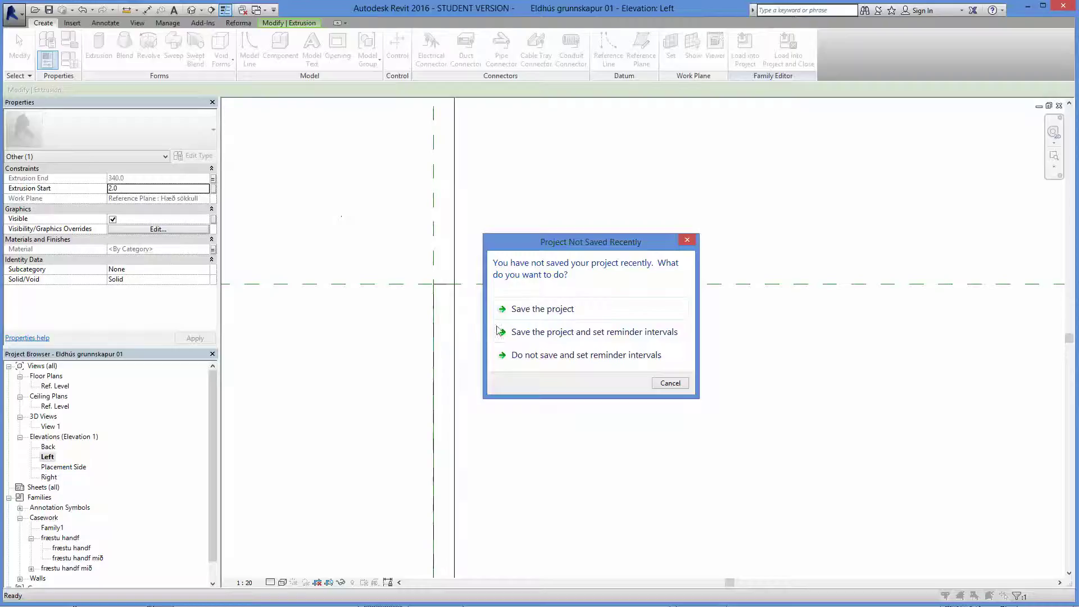
click(532, 317)
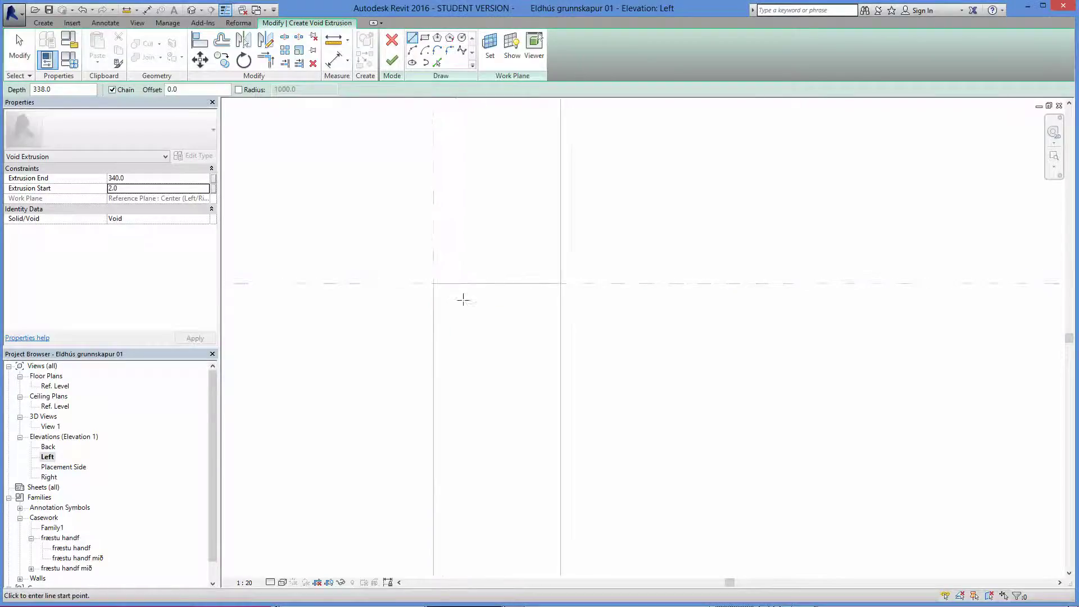
- Sketch the groove outline from the panel's upper outer corner: 6 mm inward, 25 mm down, and 5 mm further inward
click(429, 281)
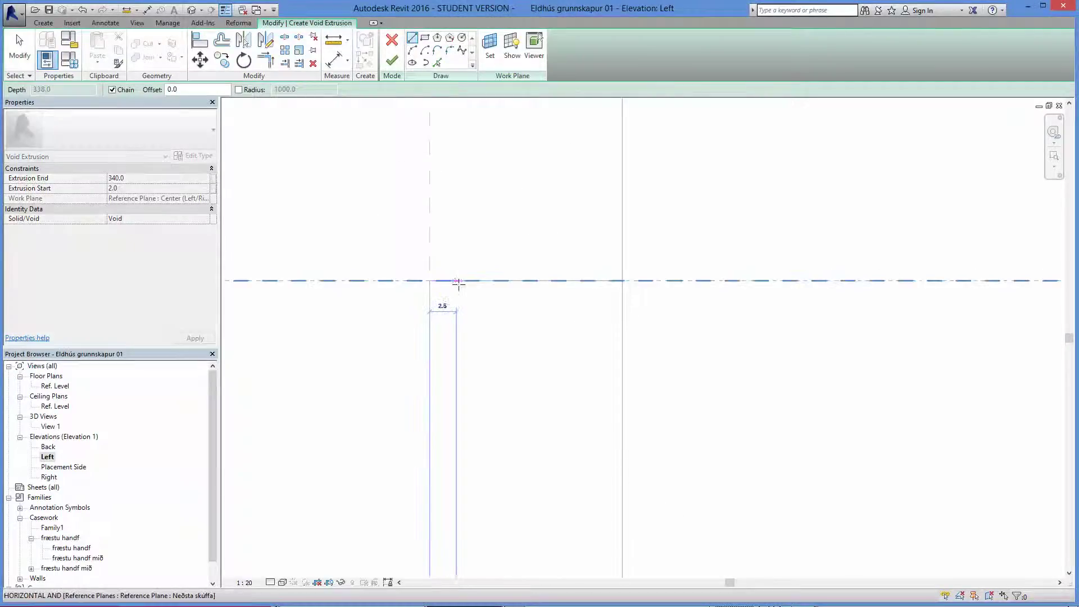
scroll(458, 284, down, 1)
text(6)
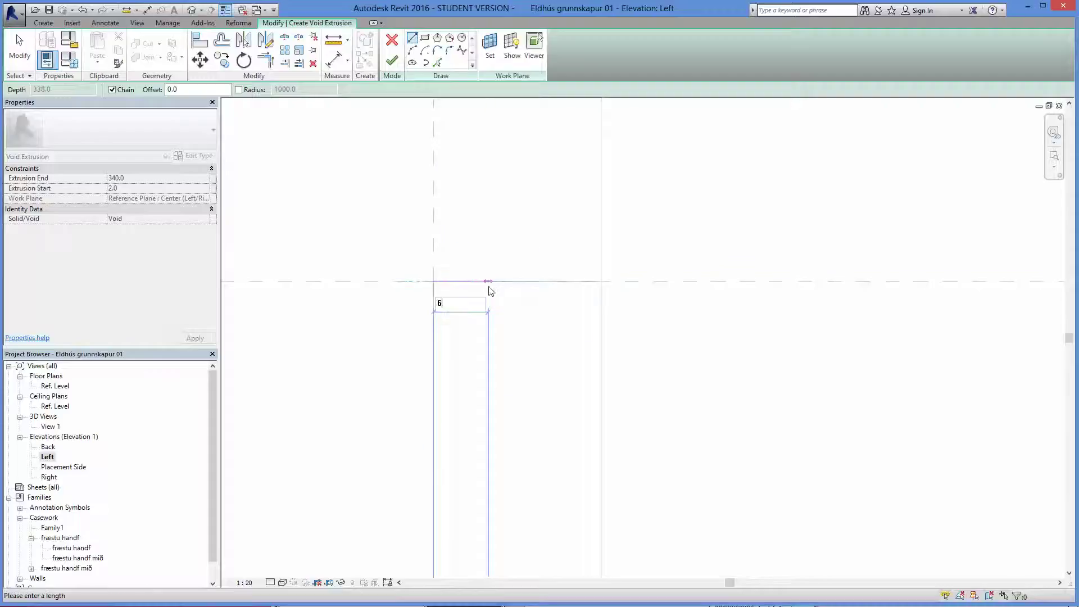
key(Return)
scroll(492, 346, down, 2)
middle_drag(492, 351, 422, 298)
scroll(424, 326, down, 1)
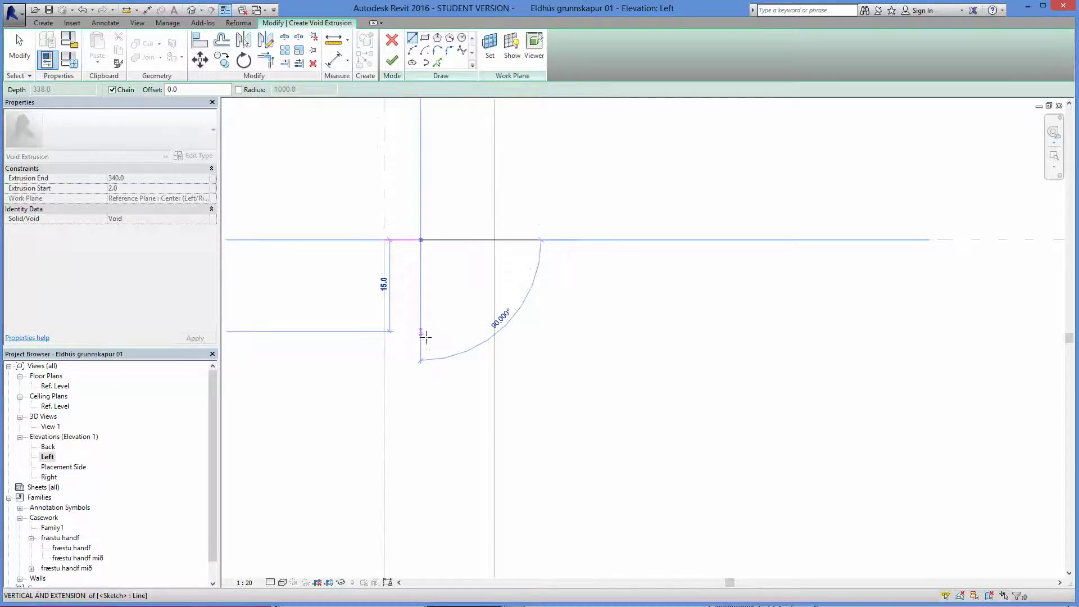
text(25)
key(Return)
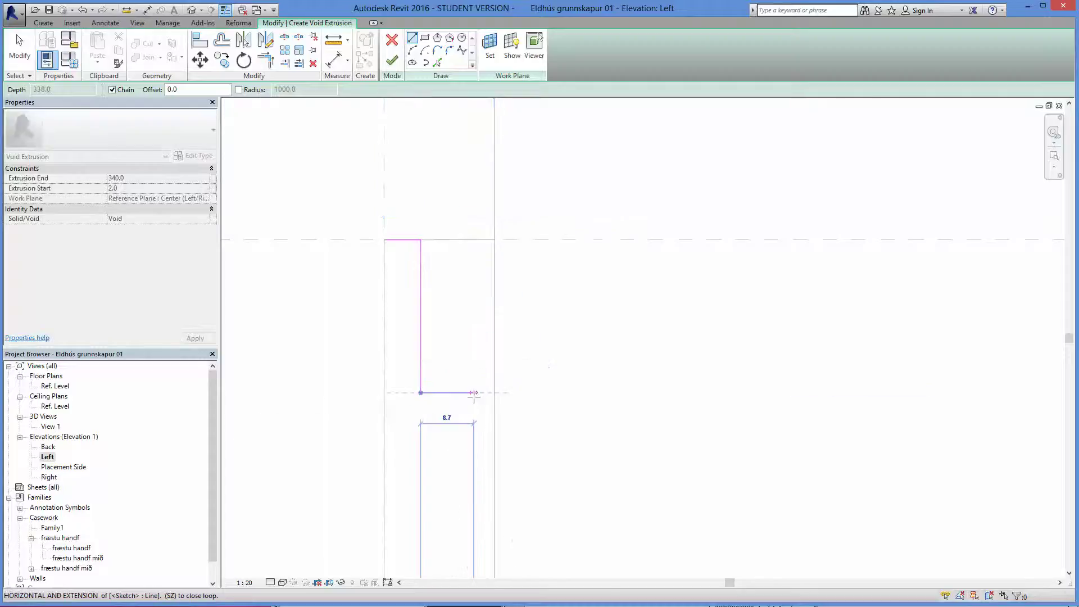
text(5)
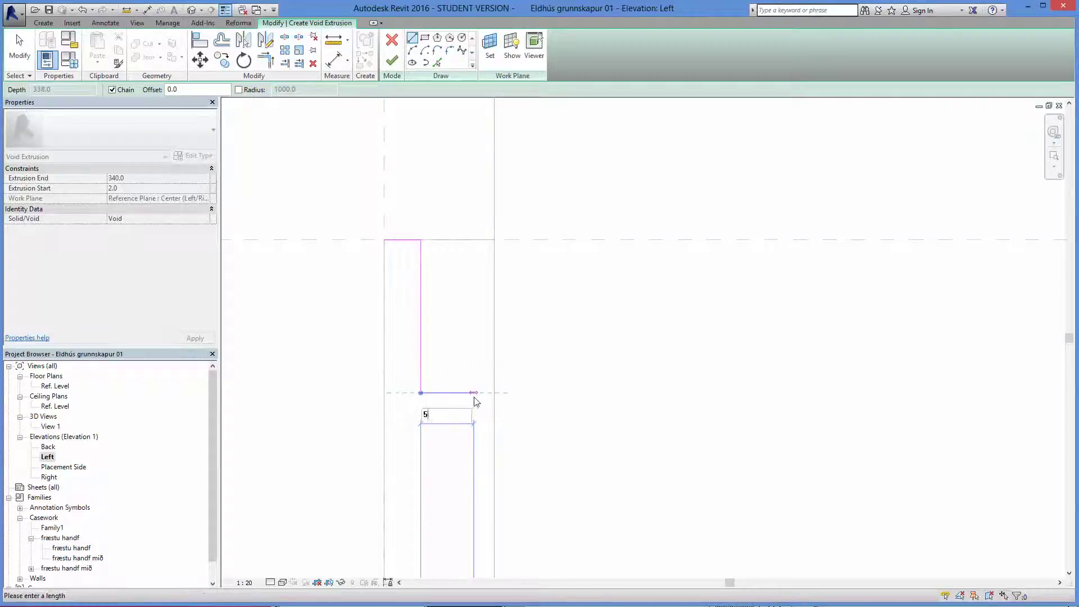
key(Return)
key(Escape)
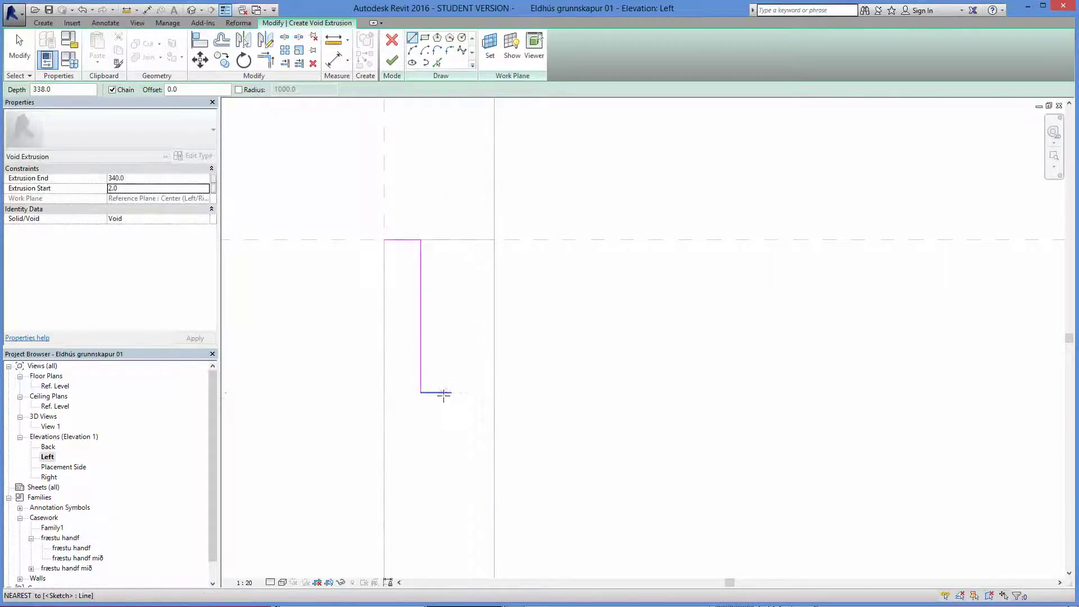
- Sketch a vertical line up the panel's inner face, a 4 mm horizontal line outward, and a slanted line to the groove bottom's end
click(494, 392)
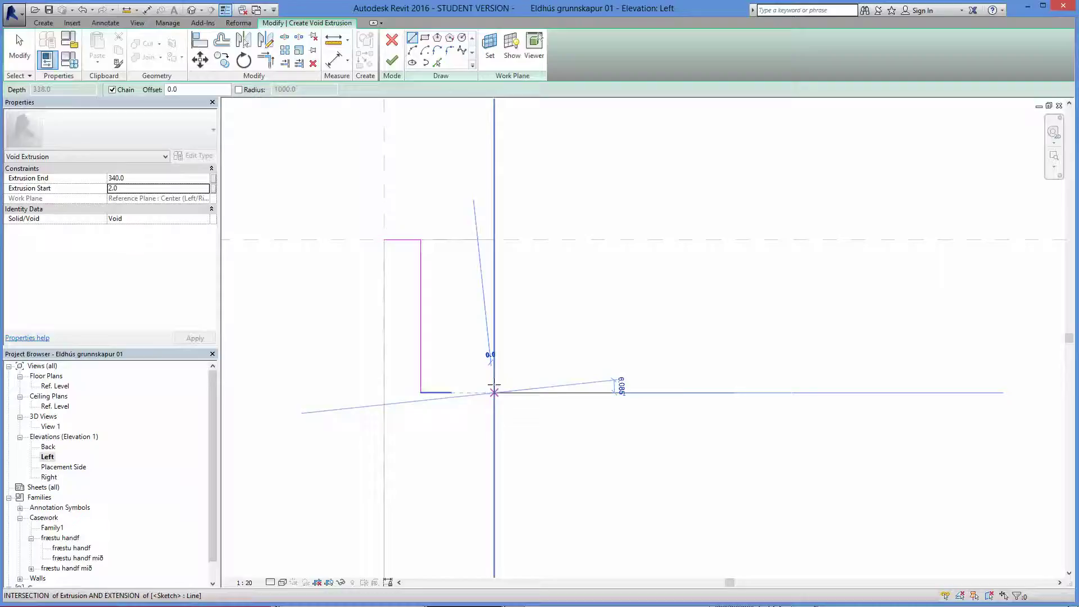
click(495, 332)
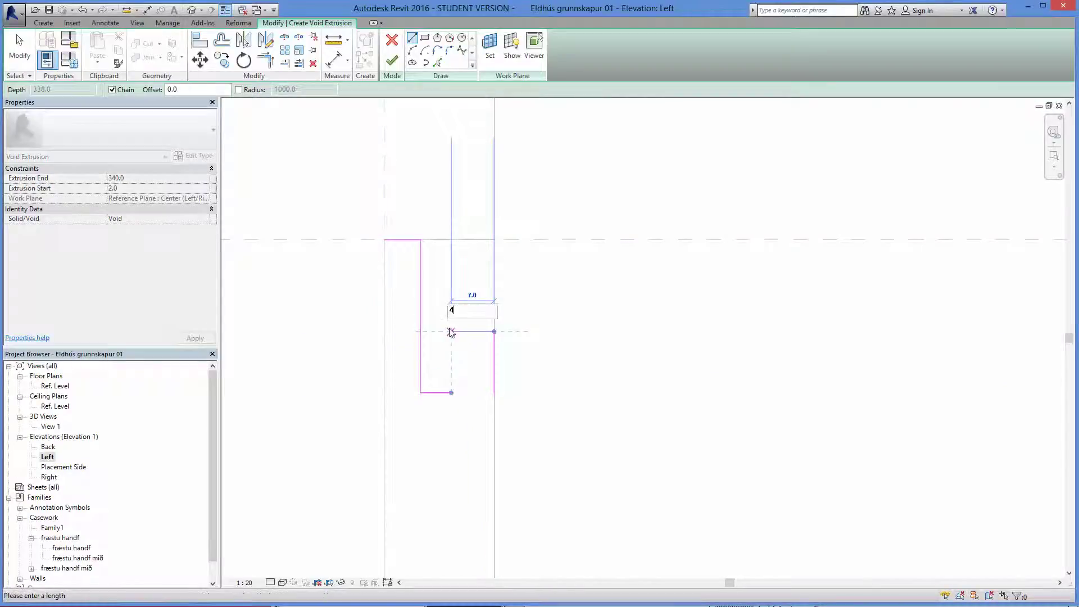
click(469, 332)
click(451, 393)
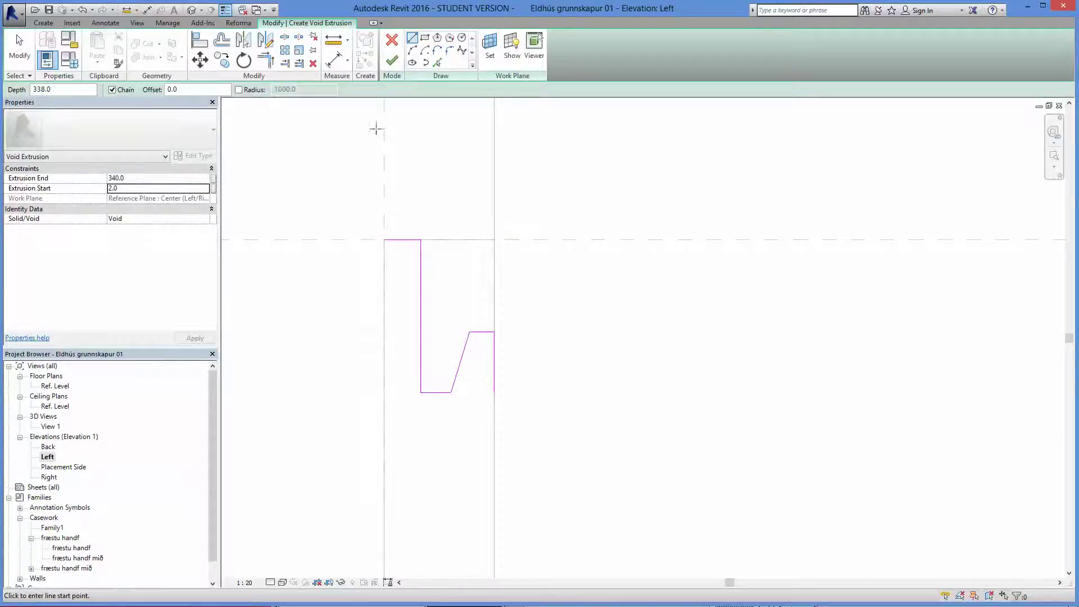
click(271, 63)
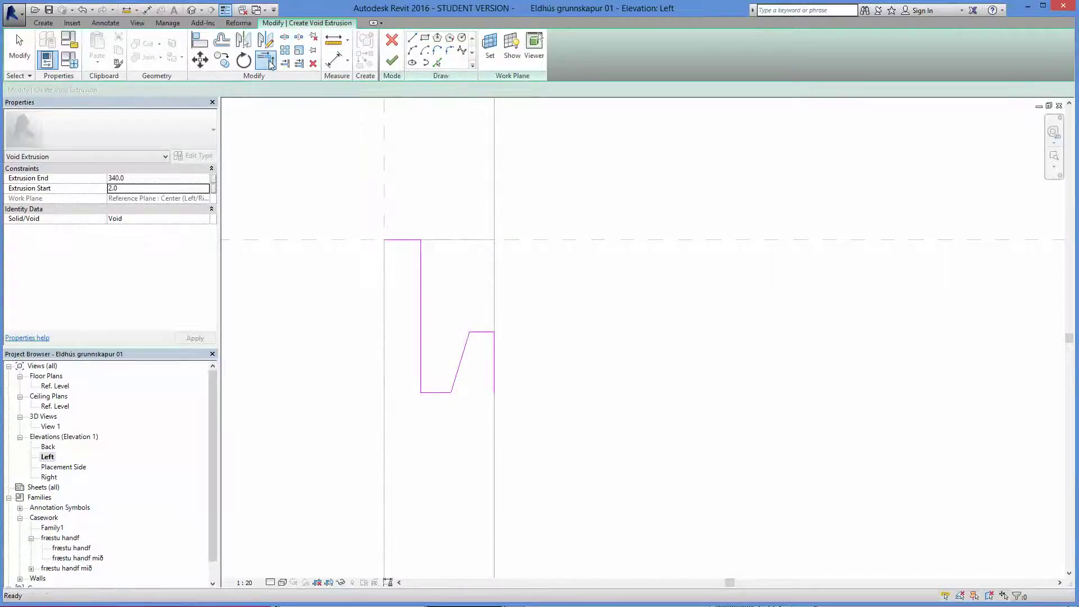
click(416, 278)
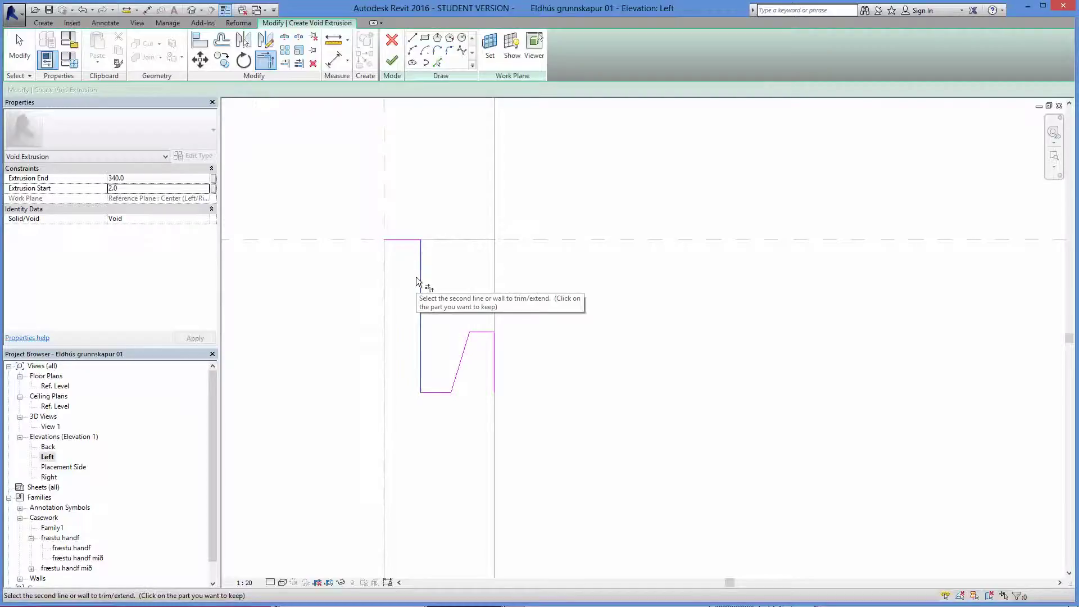
key(Escape)
key(Escape)
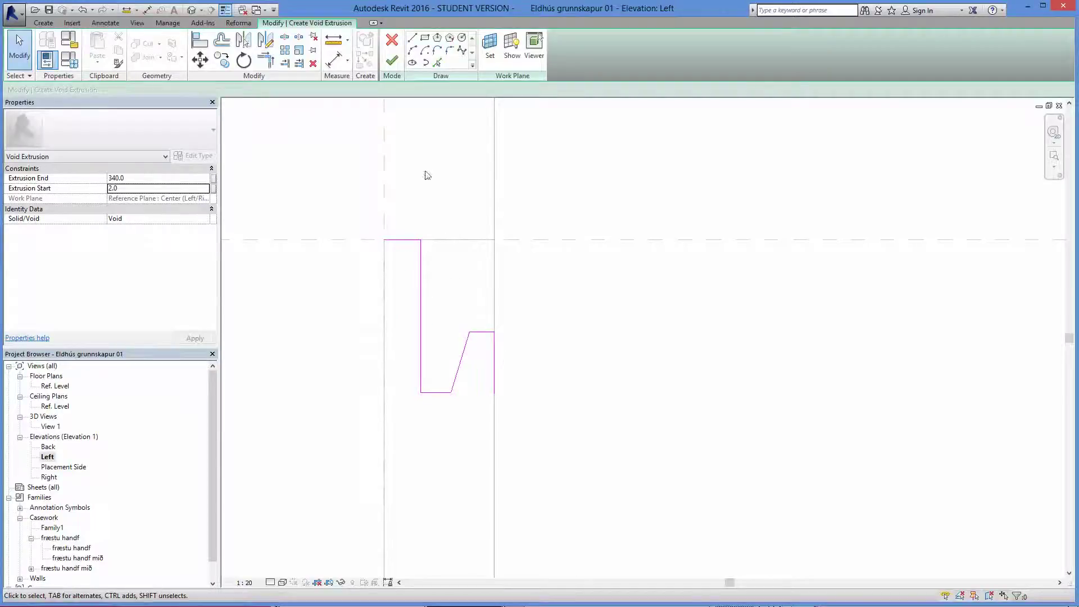
- Trim and extend the sketch lines to corners so the groove profile closes between the 25 mm line and the panel's inner face
click(266, 59)
click(494, 354)
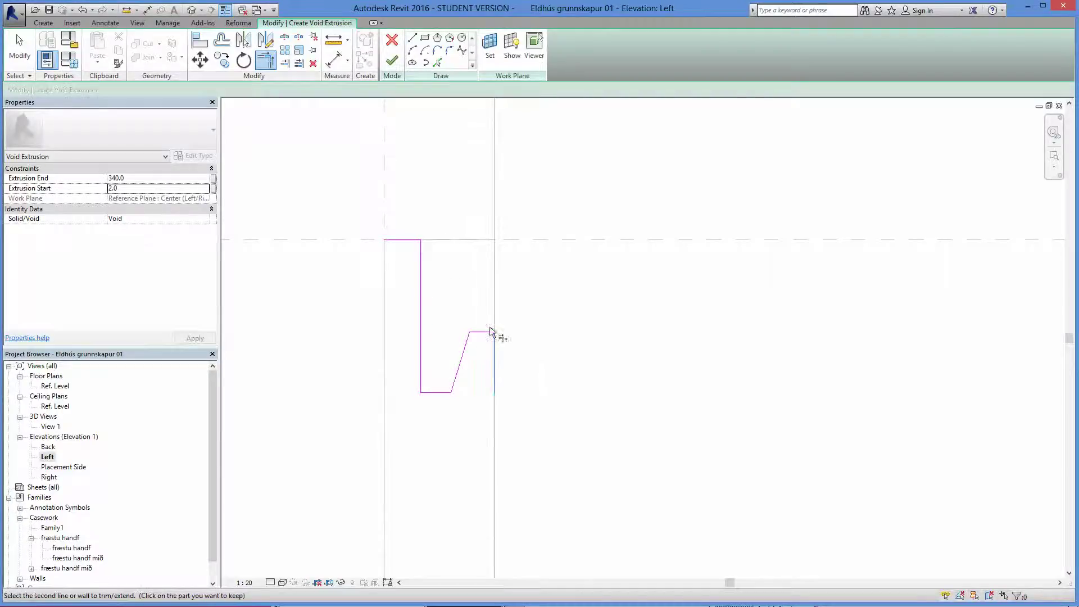
click(413, 241)
click(421, 275)
click(433, 243)
click(484, 337)
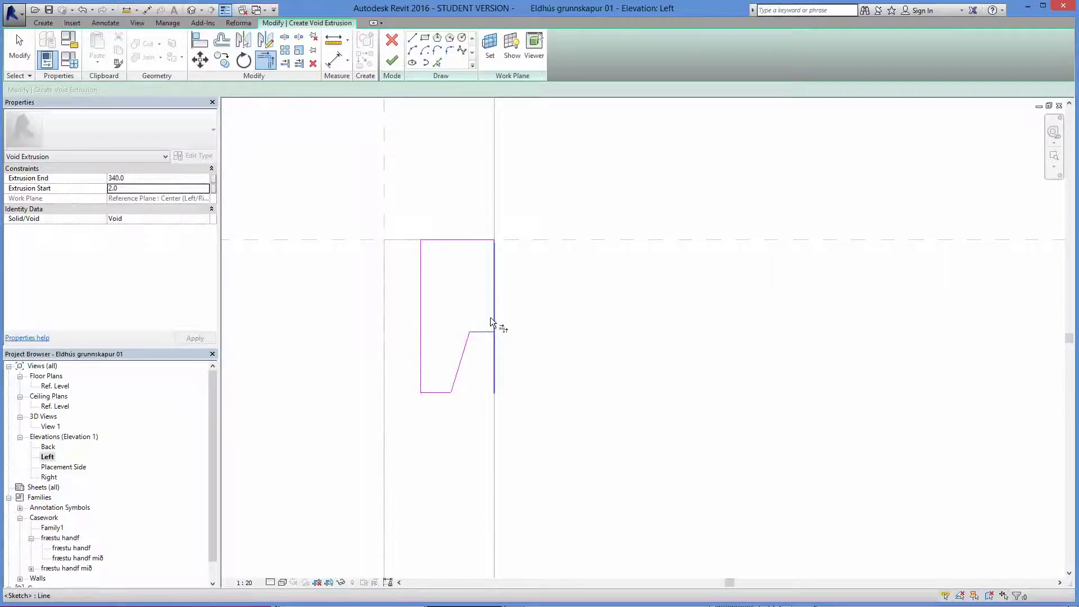
click(493, 321)
scroll(532, 238, down, 2)
scroll(532, 238, down, 1)
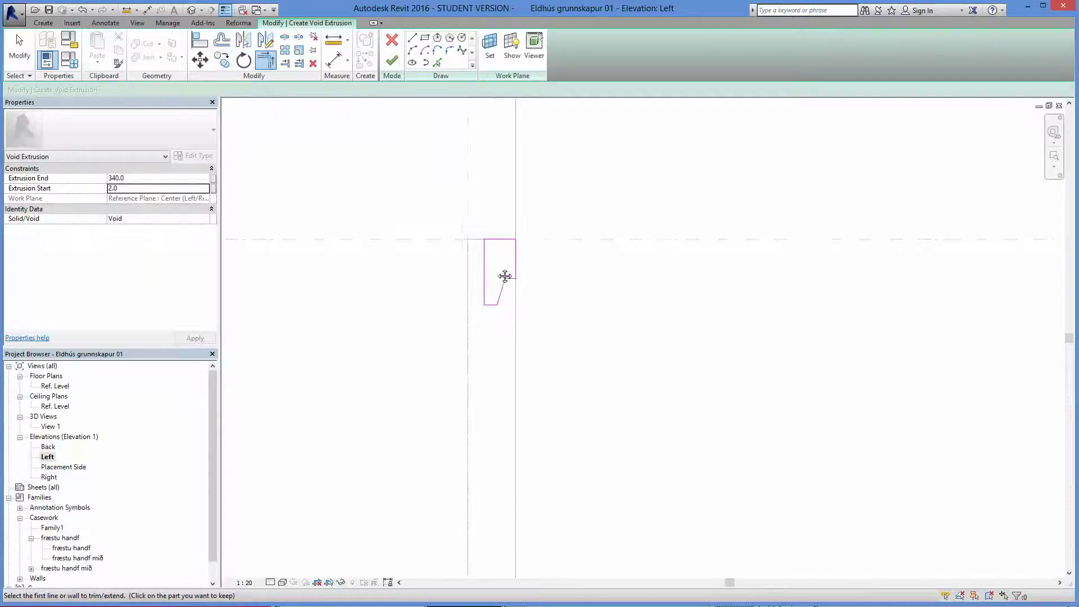
middle_drag(524, 246, 470, 285)
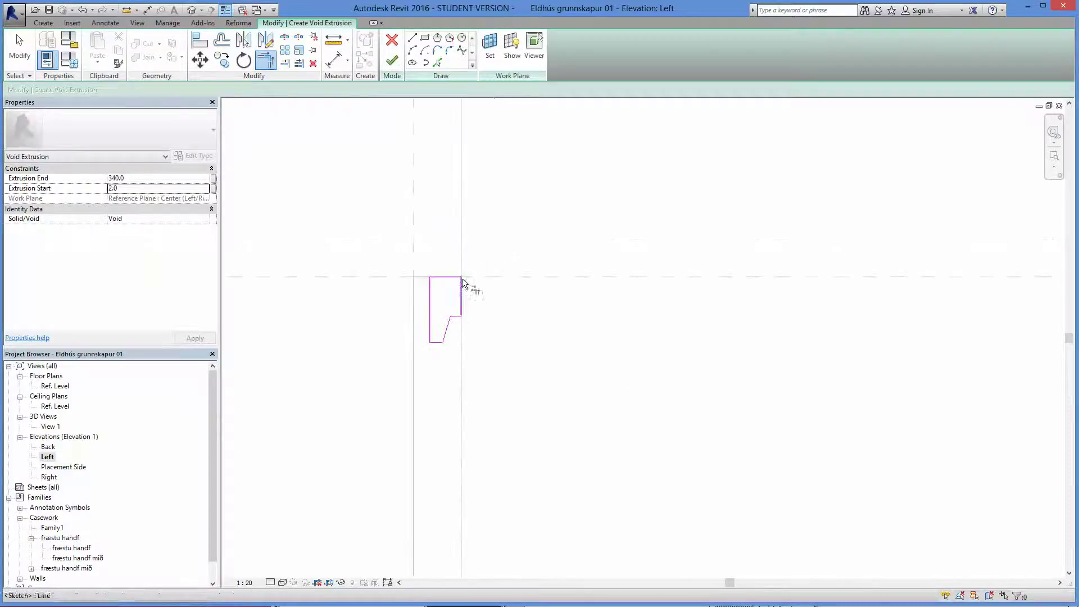
- Align the groove profile's upper line with the Neðsta skúffa reference plane, and release the alignment lock
click(203, 47)
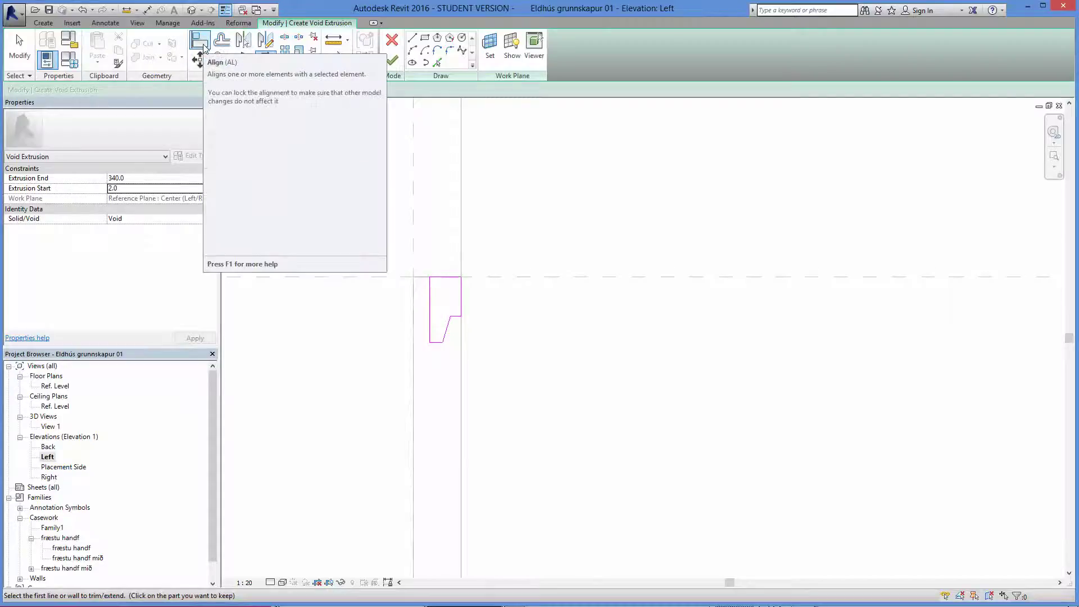
click(344, 276)
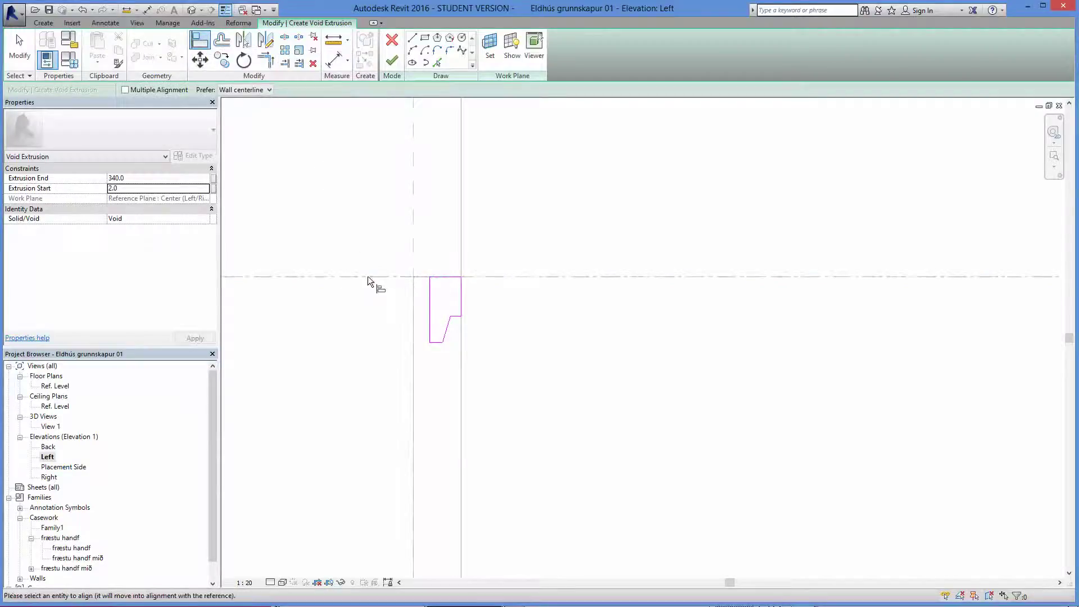
click(446, 278)
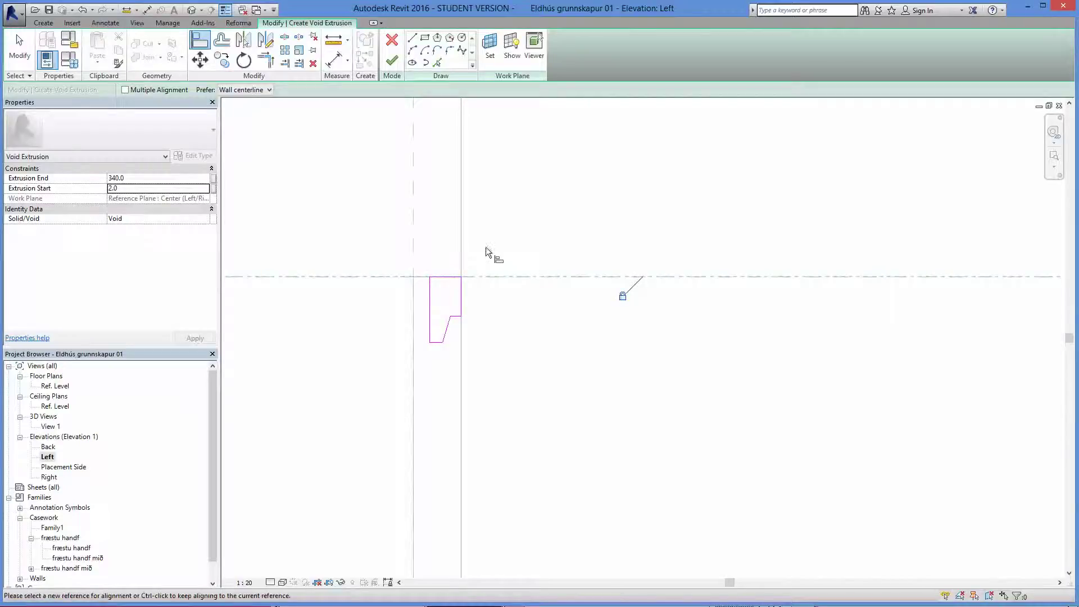
scroll(463, 230, down, 3)
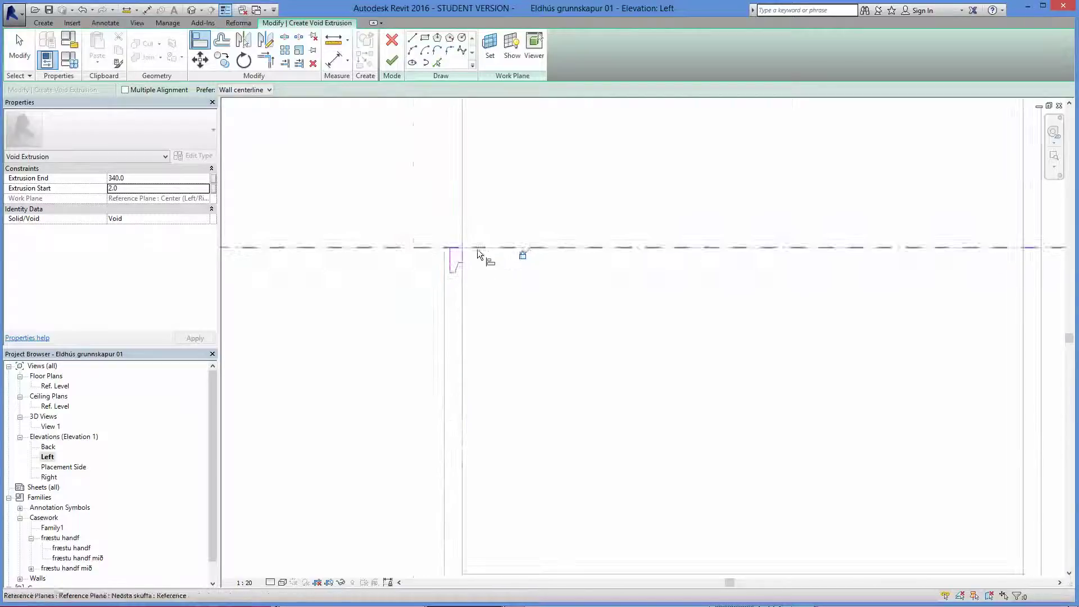
scroll(475, 252, up, 3)
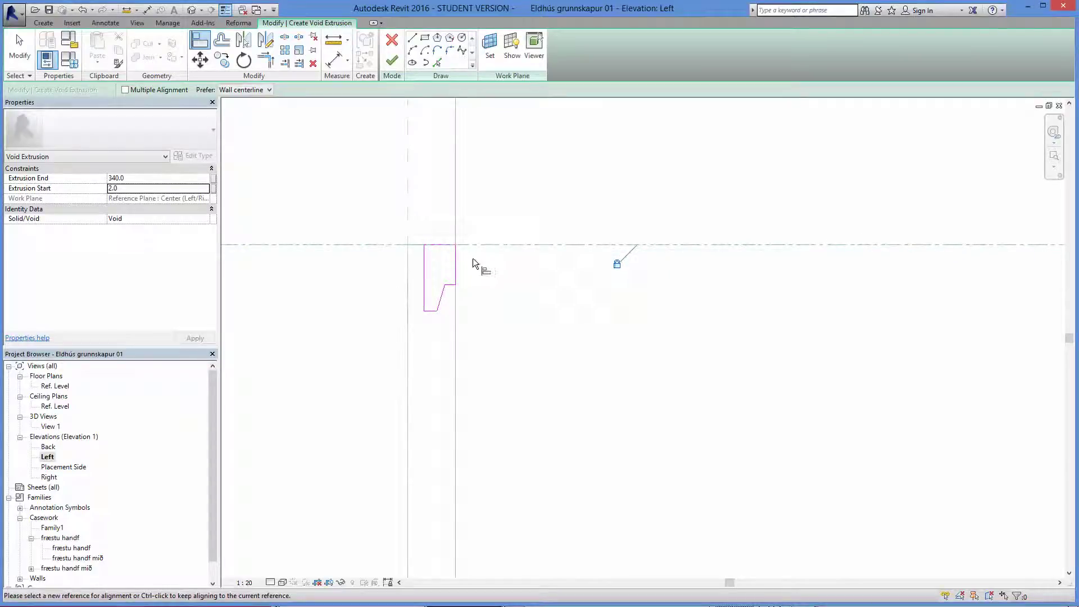
scroll(472, 258, up, 1)
scroll(502, 270, down, 6)
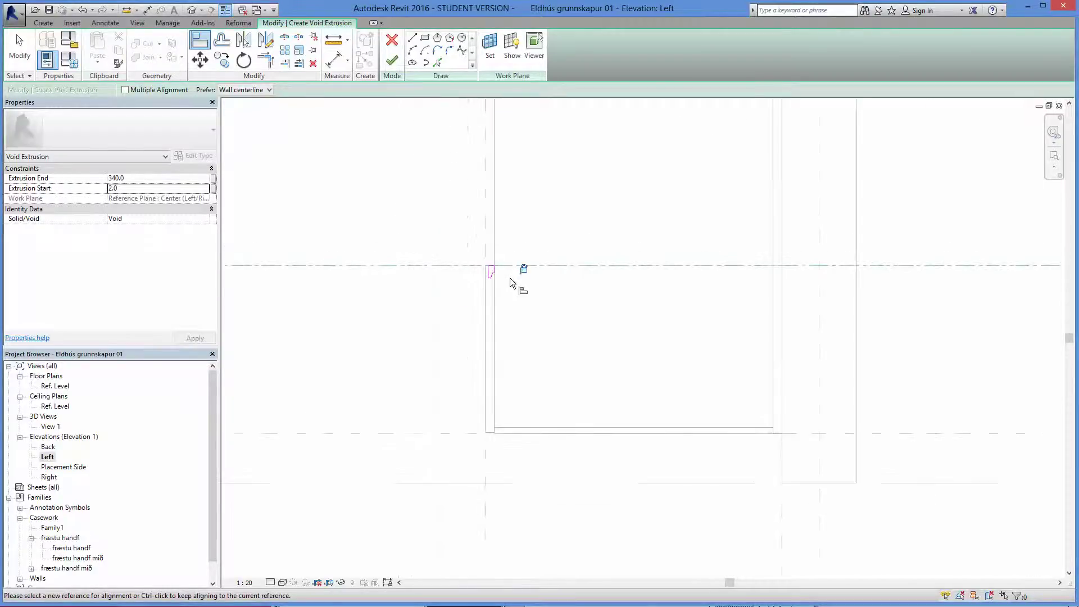
scroll(497, 281, up, 5)
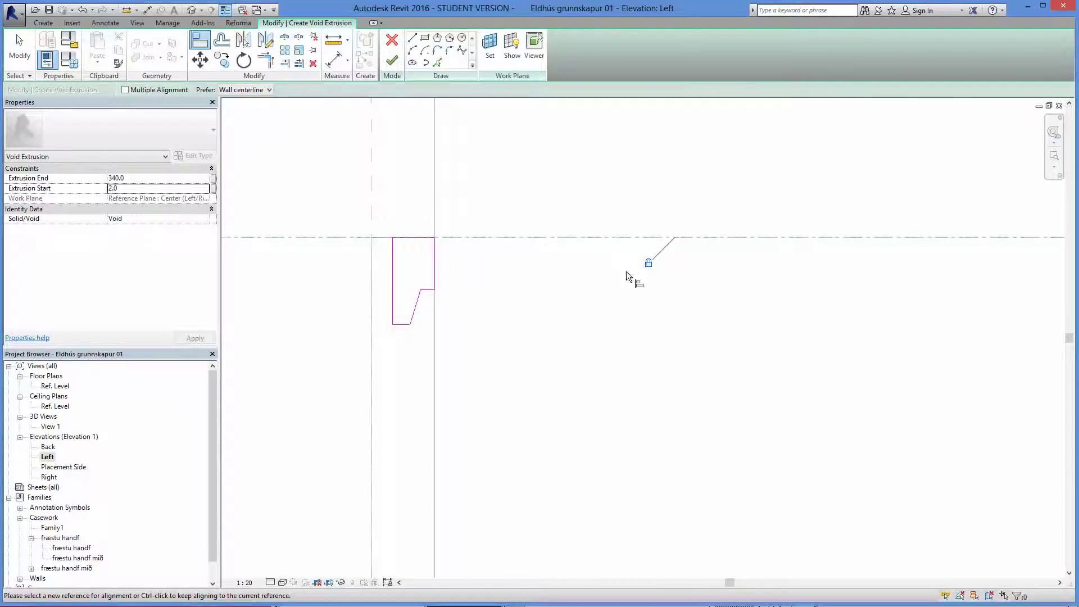
click(648, 264)
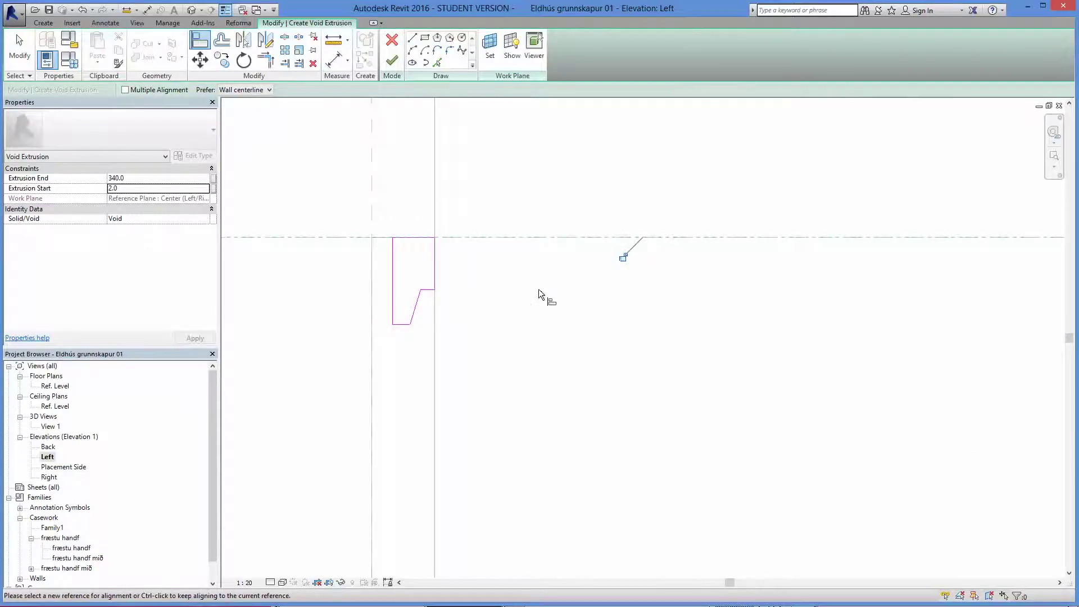
key(Escape)
- Mirror the whole groove profile without copying about a vertical axis drawn midway through the panel's thickness
click(268, 40)
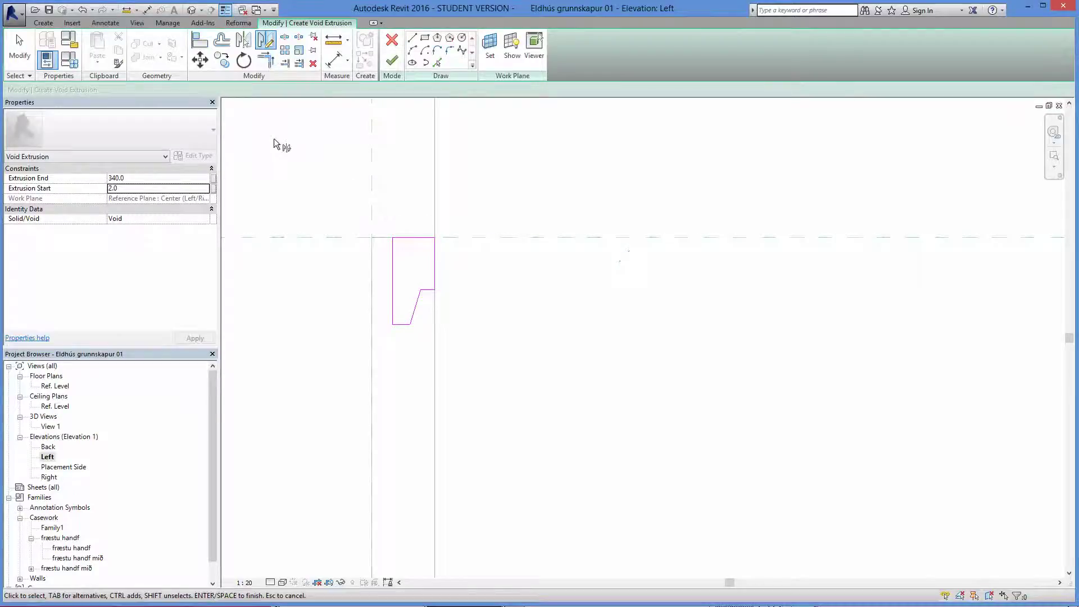
drag(336, 211, 551, 385)
key(Return)
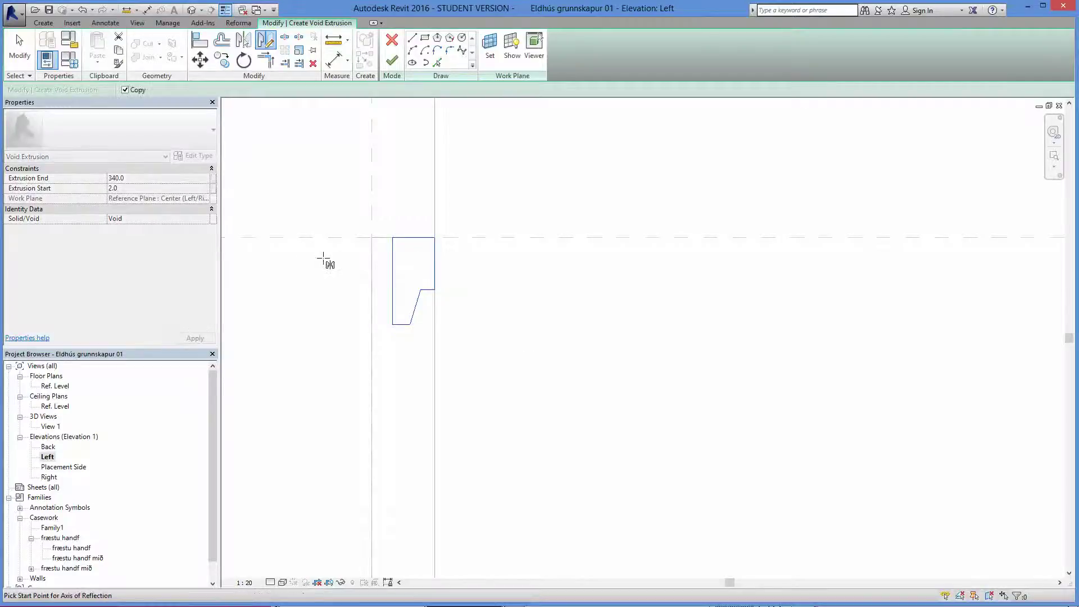
click(125, 90)
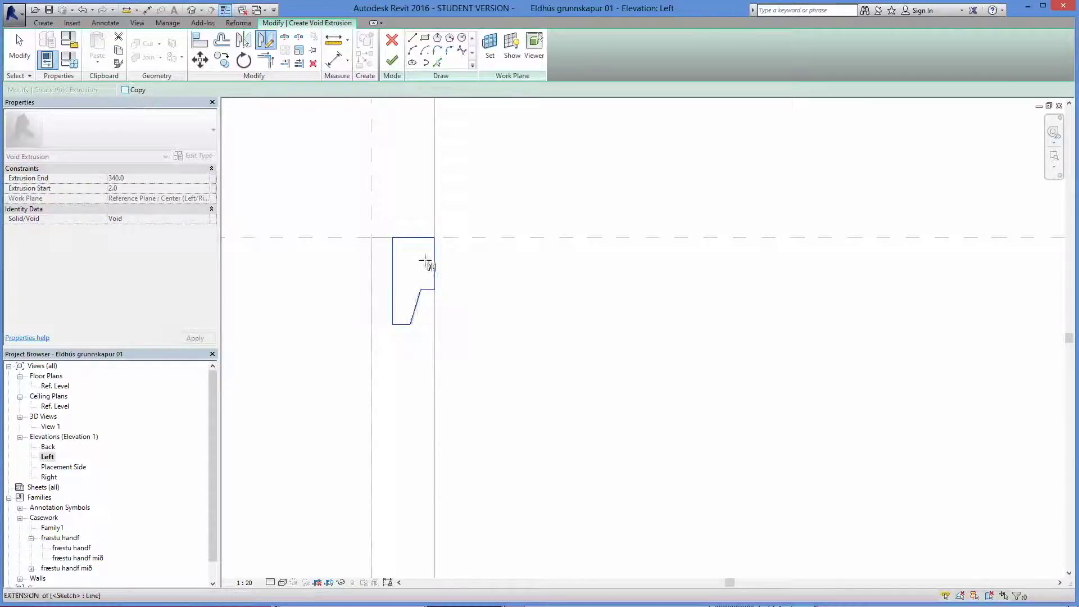
click(402, 238)
click(403, 204)
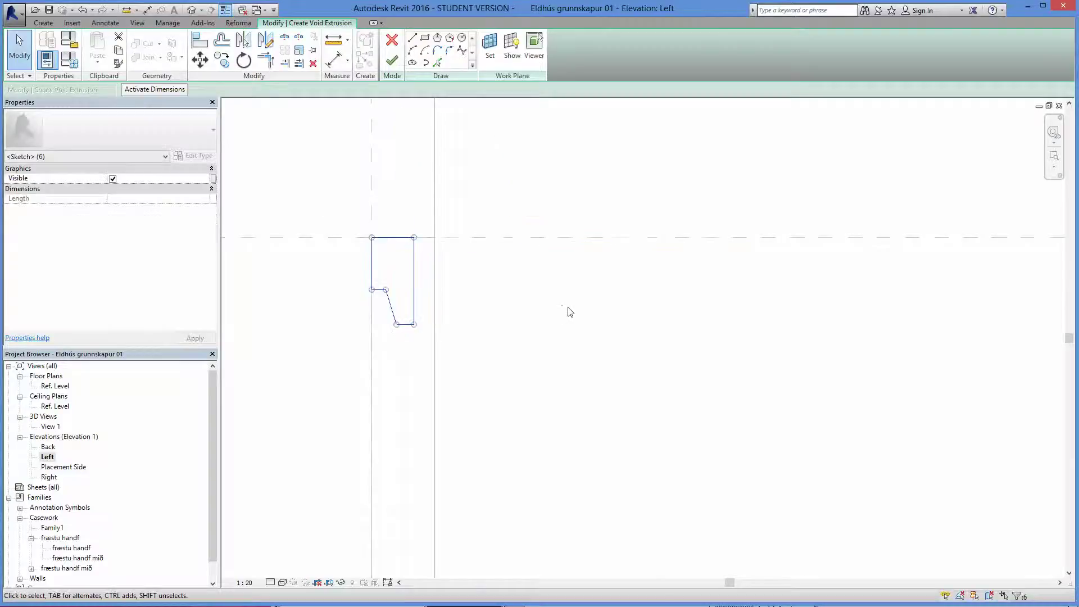
click(514, 305)
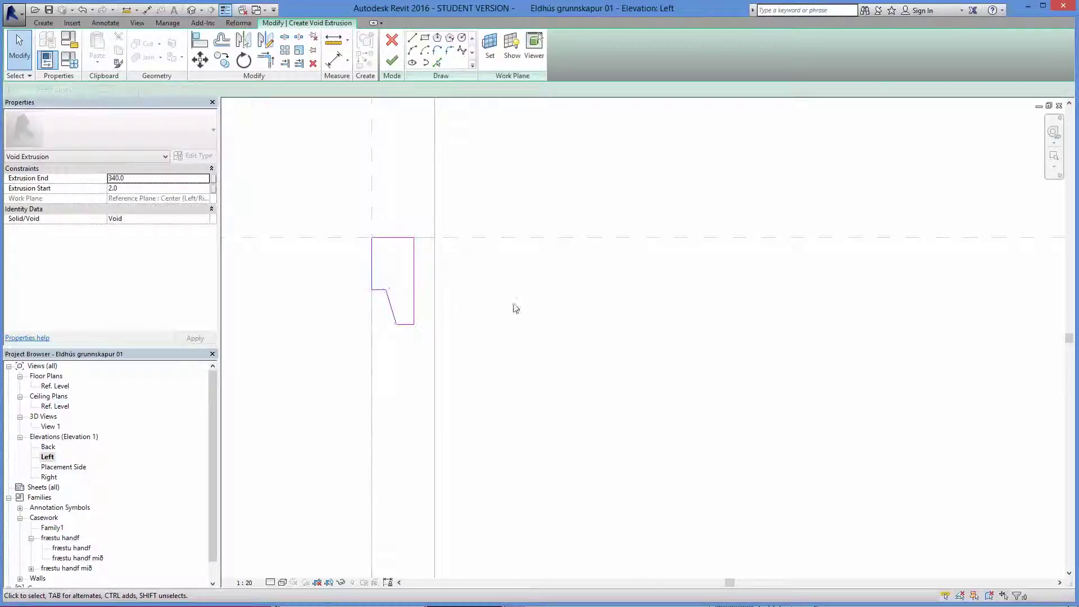
scroll(387, 277, up, 2)
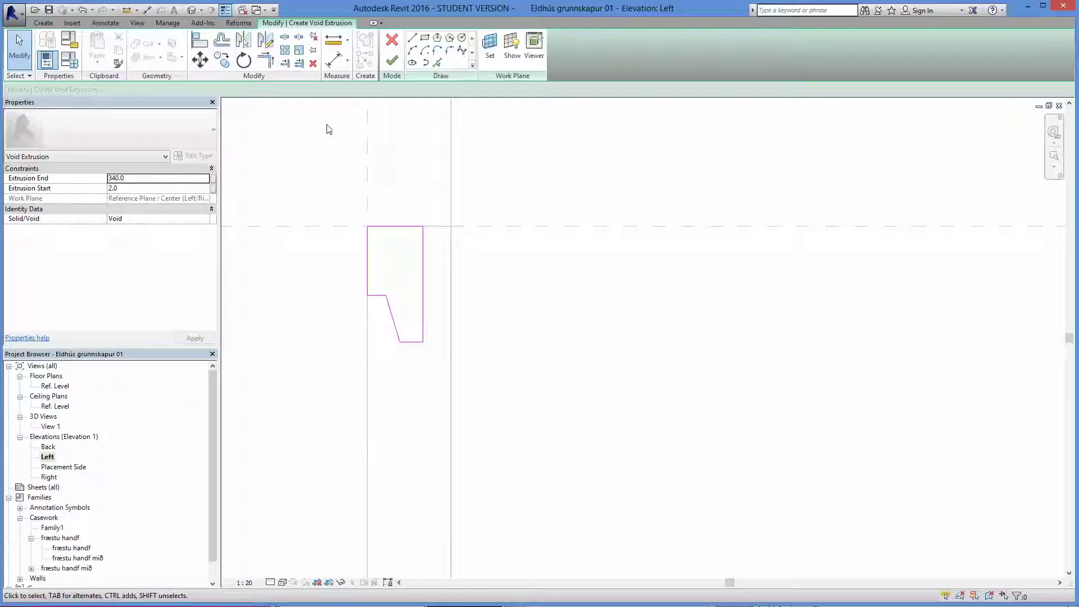
- Align the groove profile's upper line with the Neðsta skúffa plane and its vertical outer line with the vertical reference plane
click(200, 41)
click(371, 227)
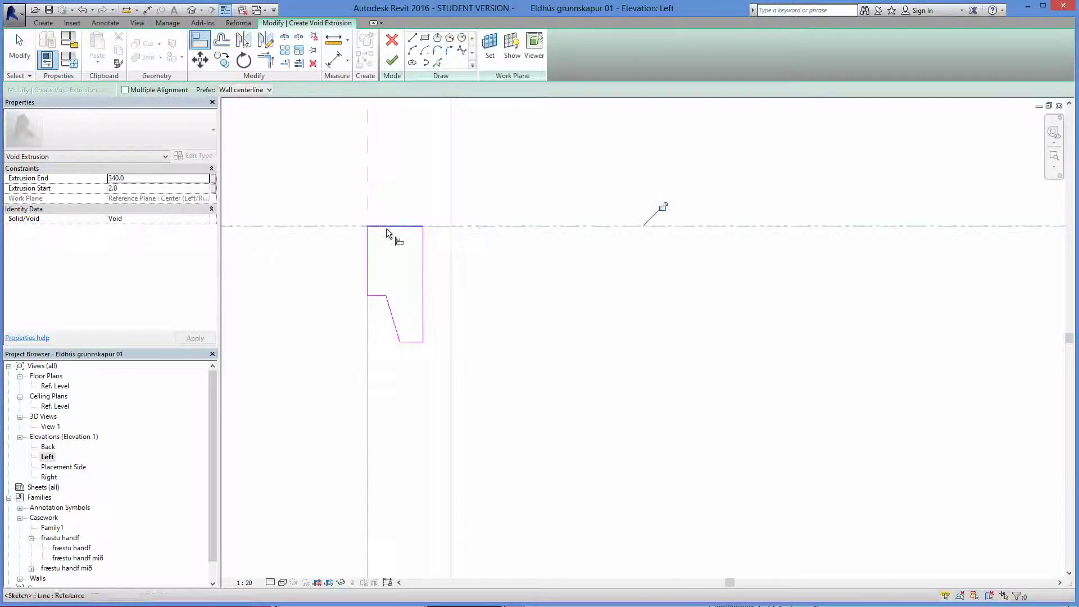
click(366, 162)
click(370, 272)
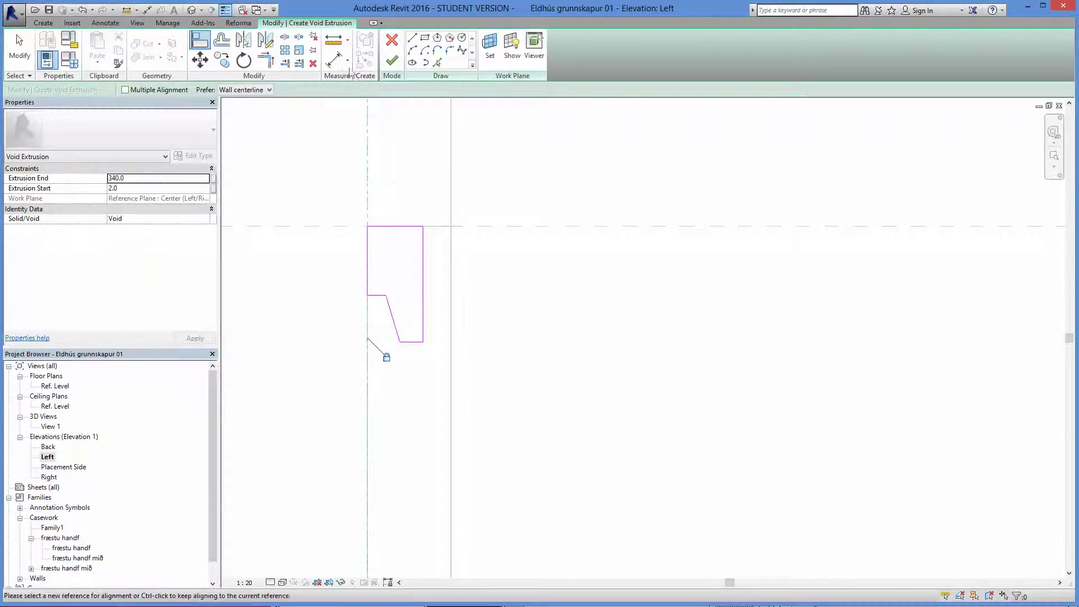
- Dimension the groove's full height from the Neðsta skúffa plane to the profile's lowest line, and lock the dimension
key(d)
key(i)
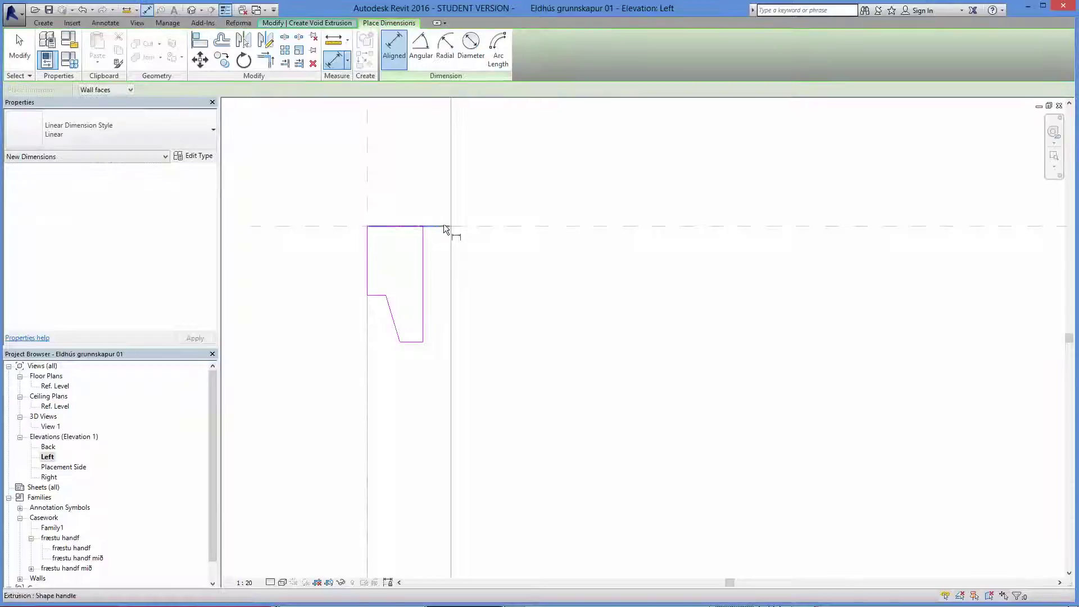
click(482, 224)
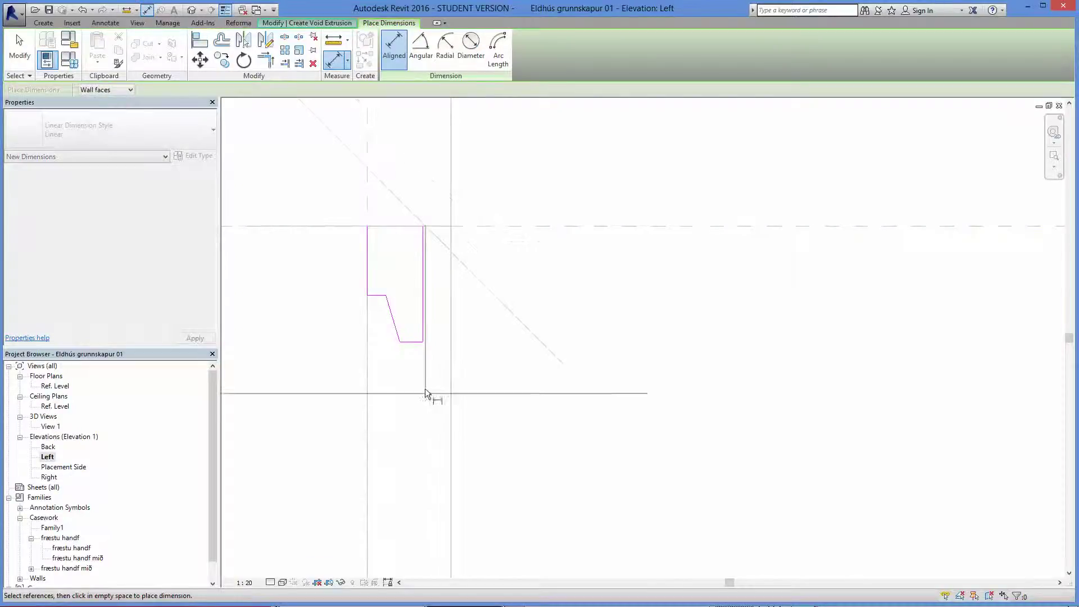
click(414, 341)
scroll(414, 342, down, 4)
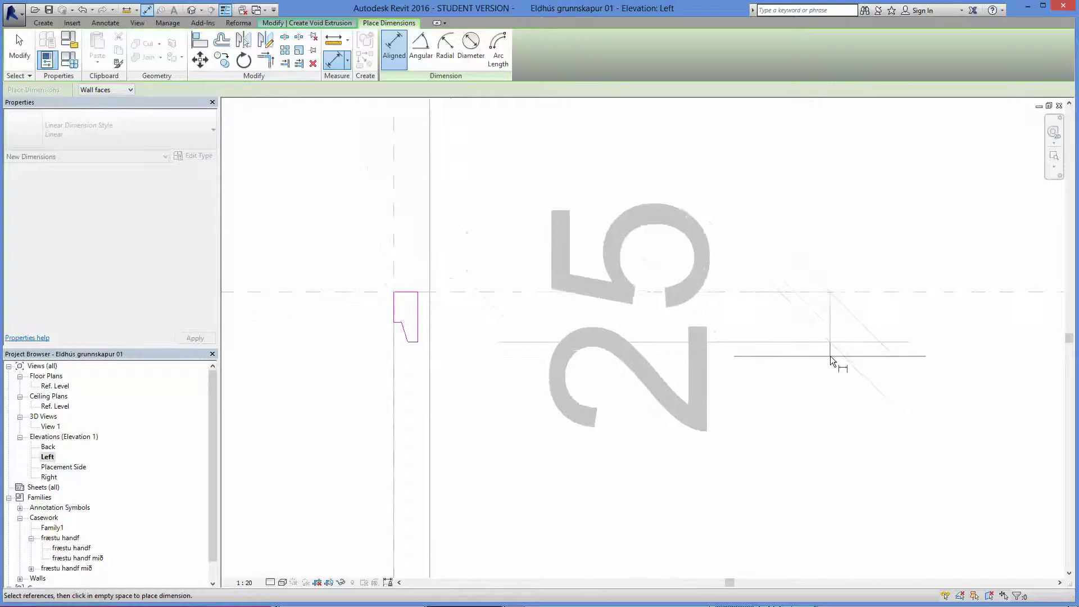
click(837, 357)
scroll(638, 360, down, 3)
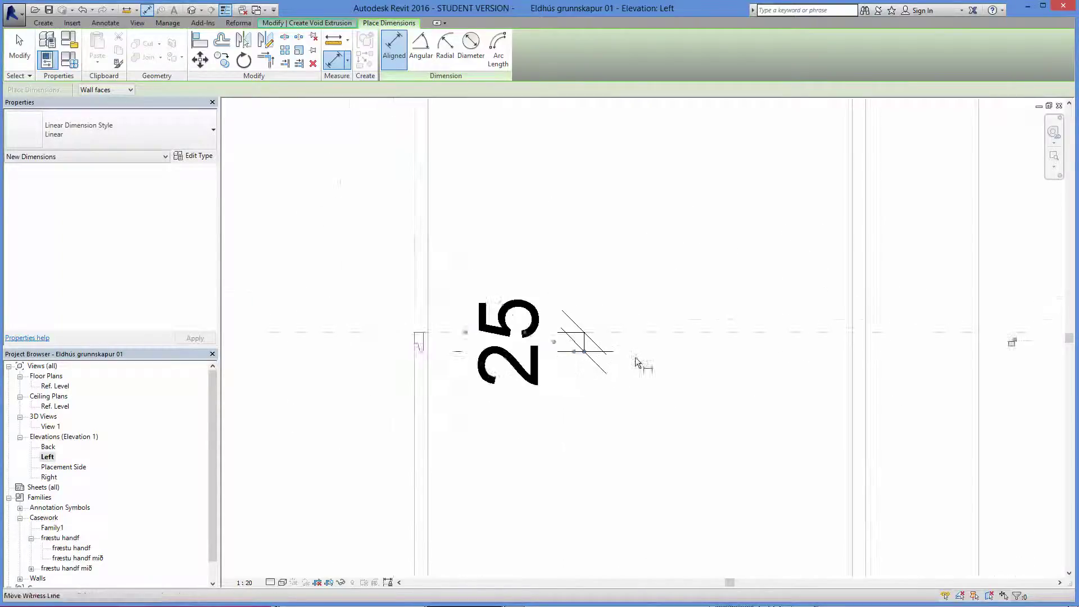
scroll(635, 363, down, 1)
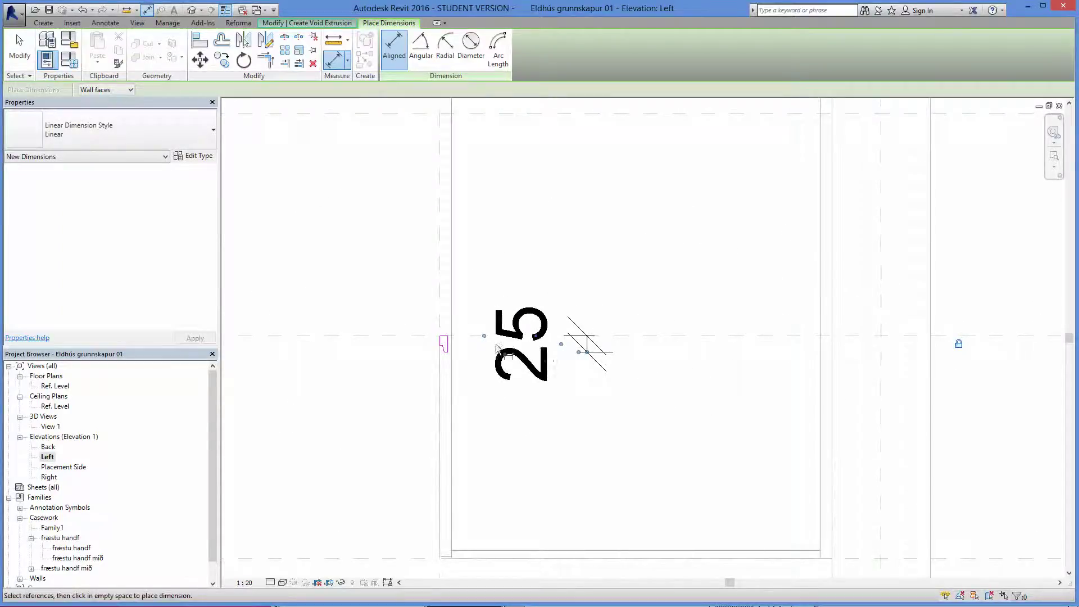
- Try to dimension the groove's width and the remaining panel thickness in one chained dimension above the profile
scroll(421, 357, up, 5)
scroll(450, 329, down, 5)
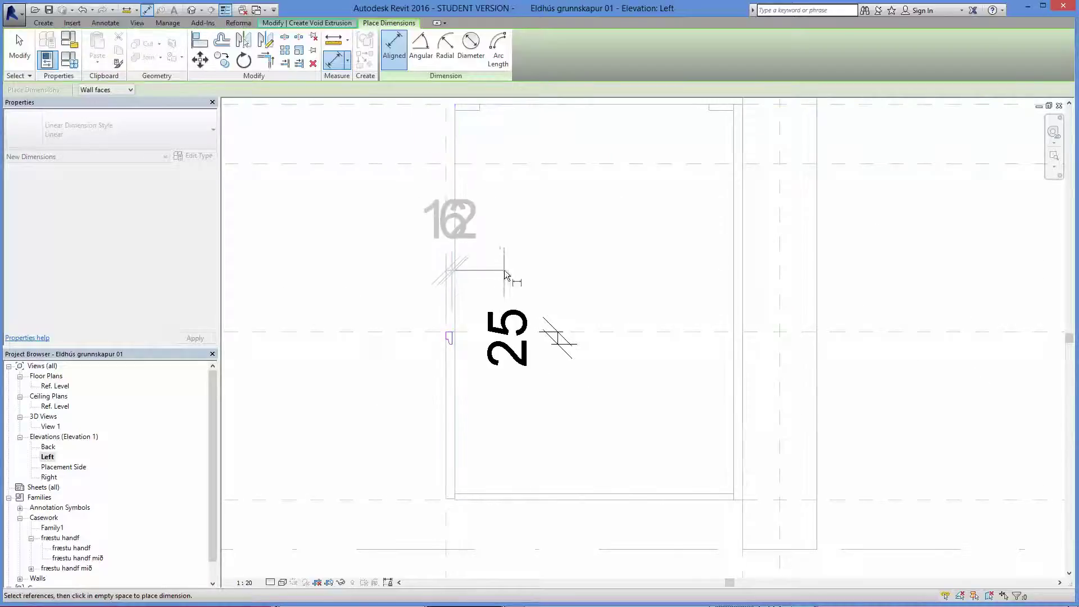
scroll(482, 268, up, 2)
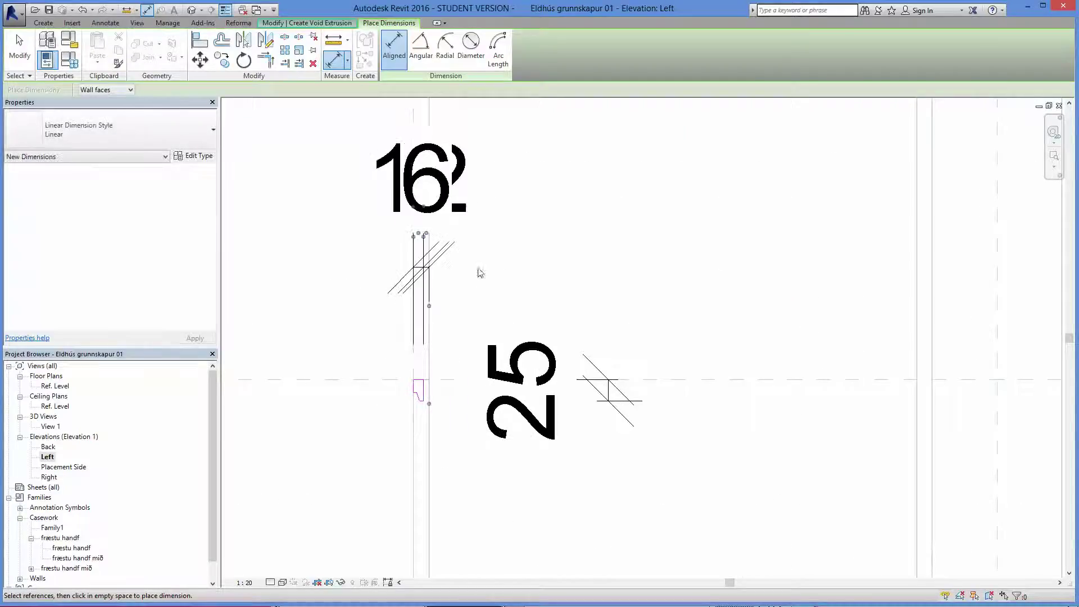
scroll(413, 419, up, 3)
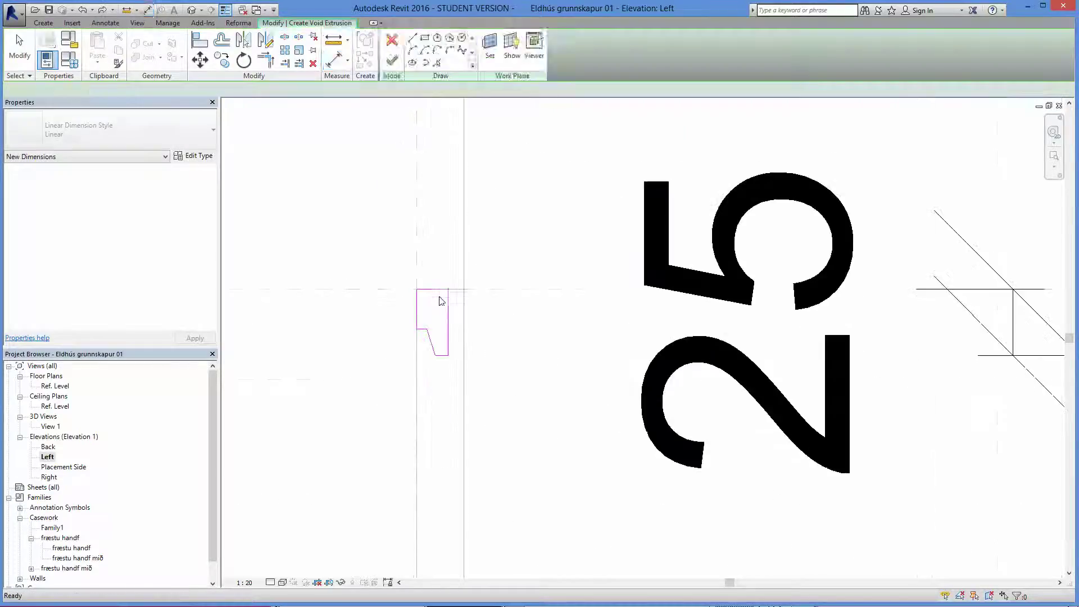
- Dimension the groove's full width between the vertical reference plane and the profile's opposite vertical line
click(414, 365)
scroll(451, 325, down, 2)
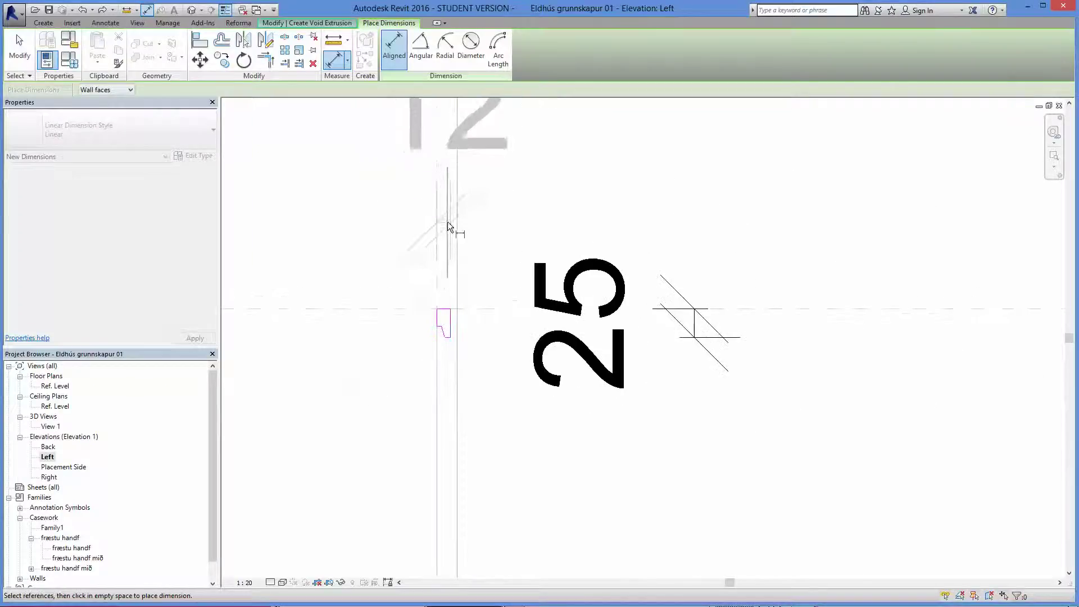
scroll(449, 247, down, 4)
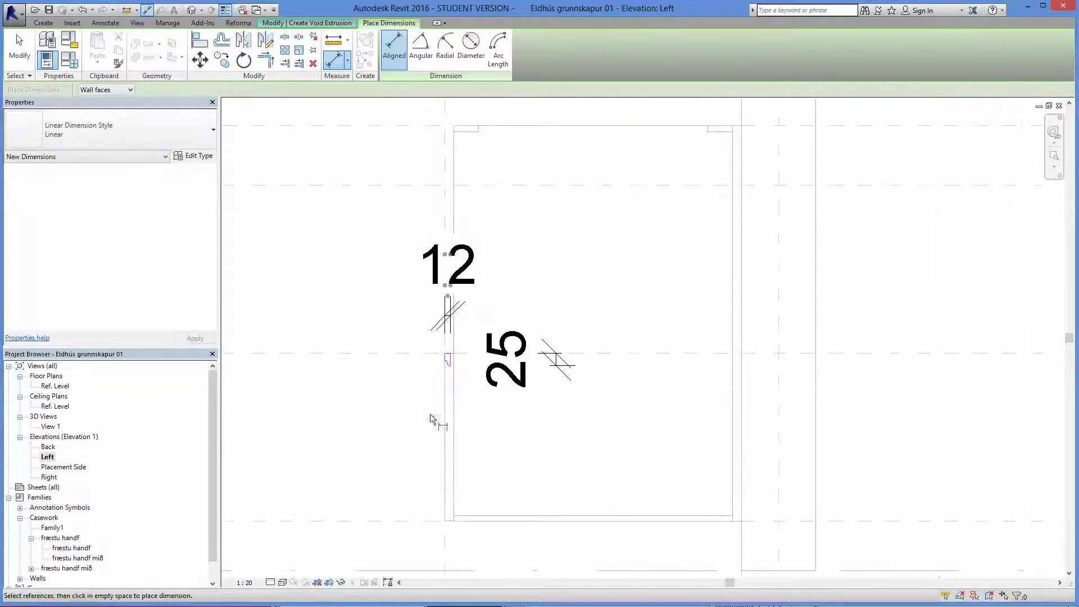
scroll(436, 420, down, 2)
- Dimension the height from the Neðsta skúffa plane to the short horizontal line of the groove profile, and lock it
scroll(441, 428, up, 8)
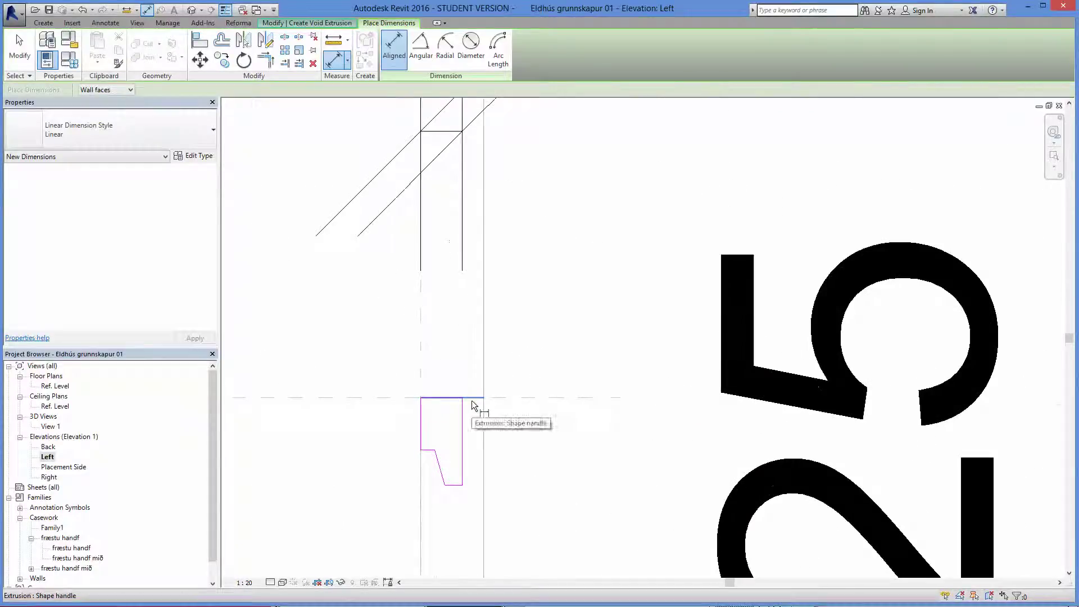
click(472, 409)
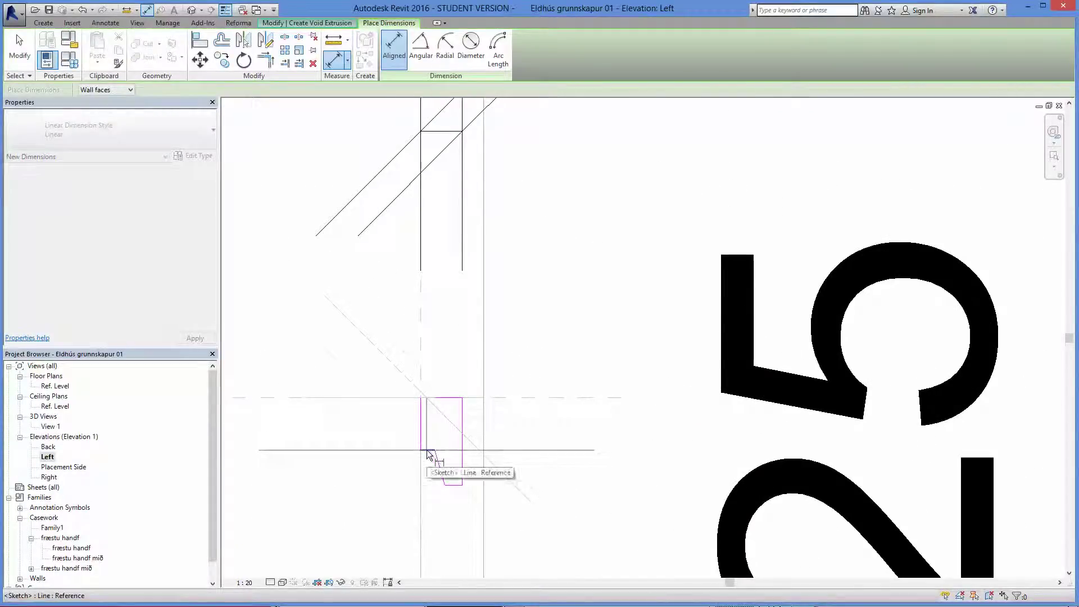
scroll(441, 445, down, 6)
key(Escape)
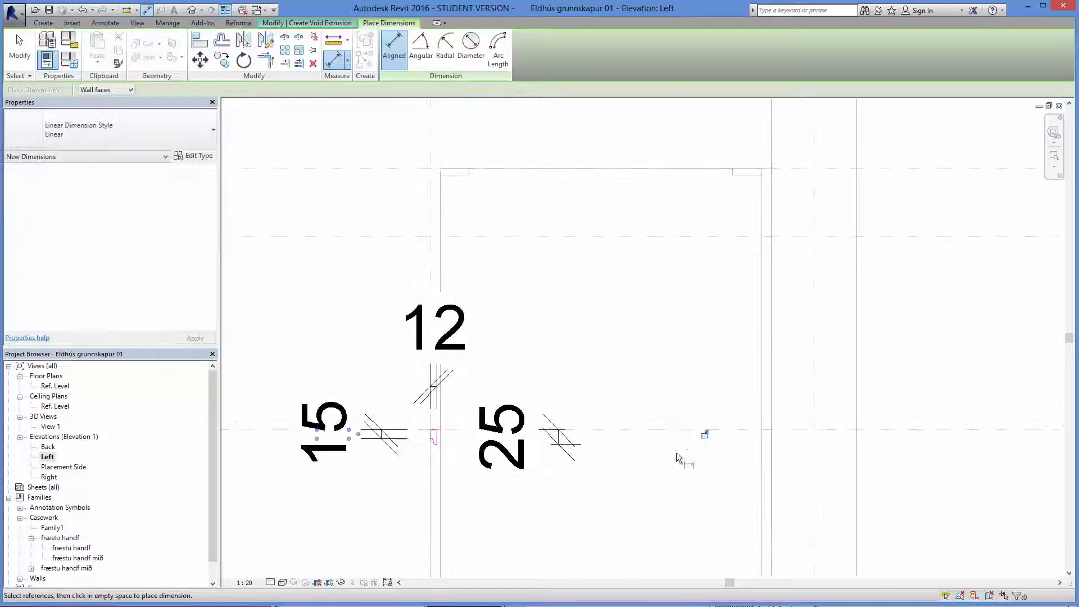
scroll(434, 437, up, 4)
scroll(434, 438, up, 2)
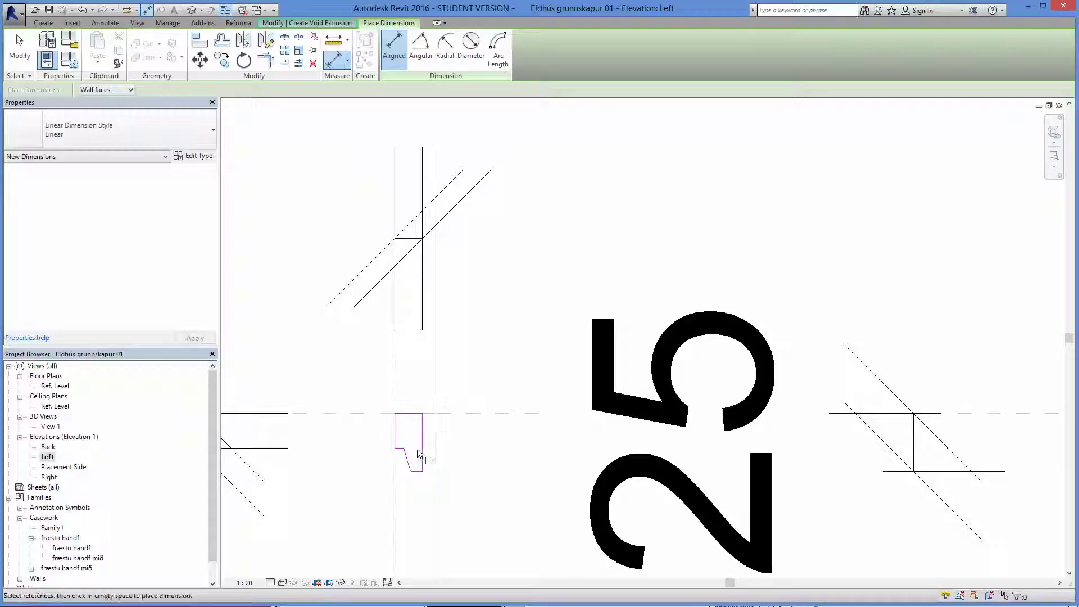
scroll(425, 441, up, 1)
scroll(499, 490, down, 3)
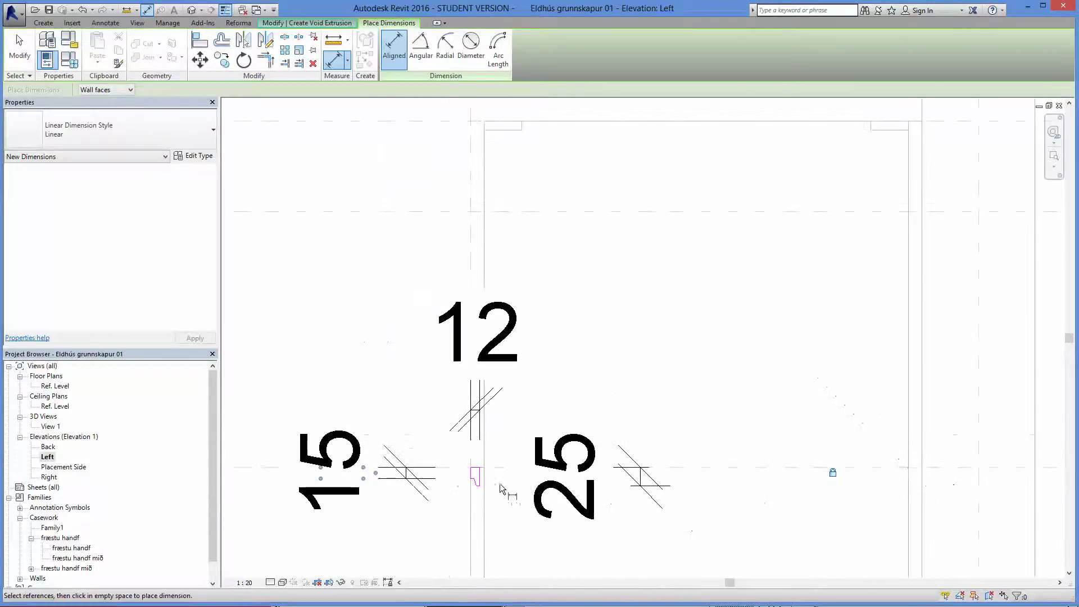
middle_drag(495, 498, 488, 423)
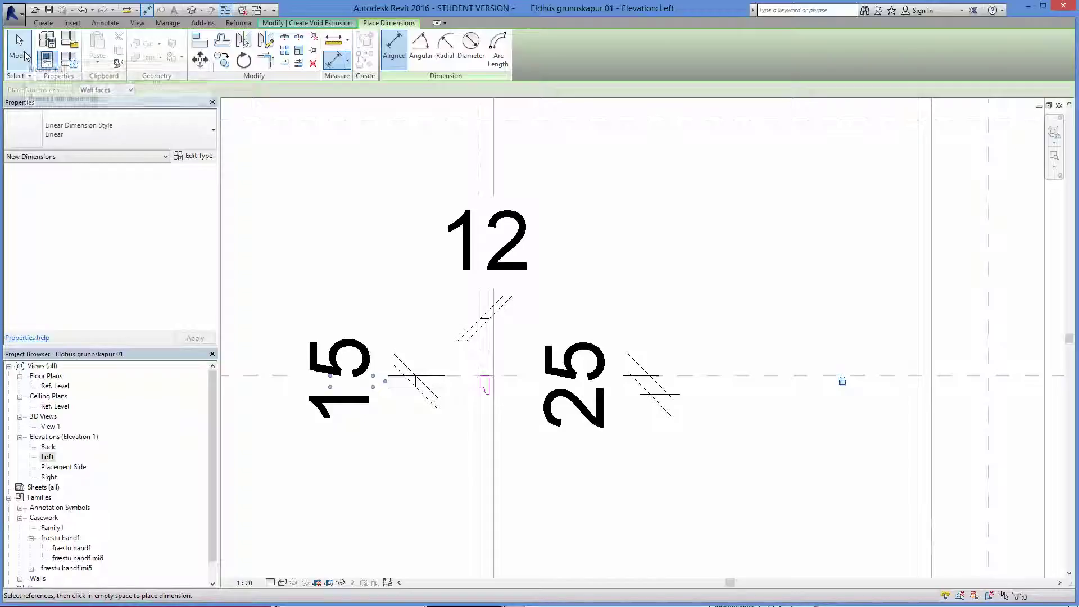
- Set the void extrusion's work plane to Reference Plane : Breidd hægri and finish the sketch
click(299, 24)
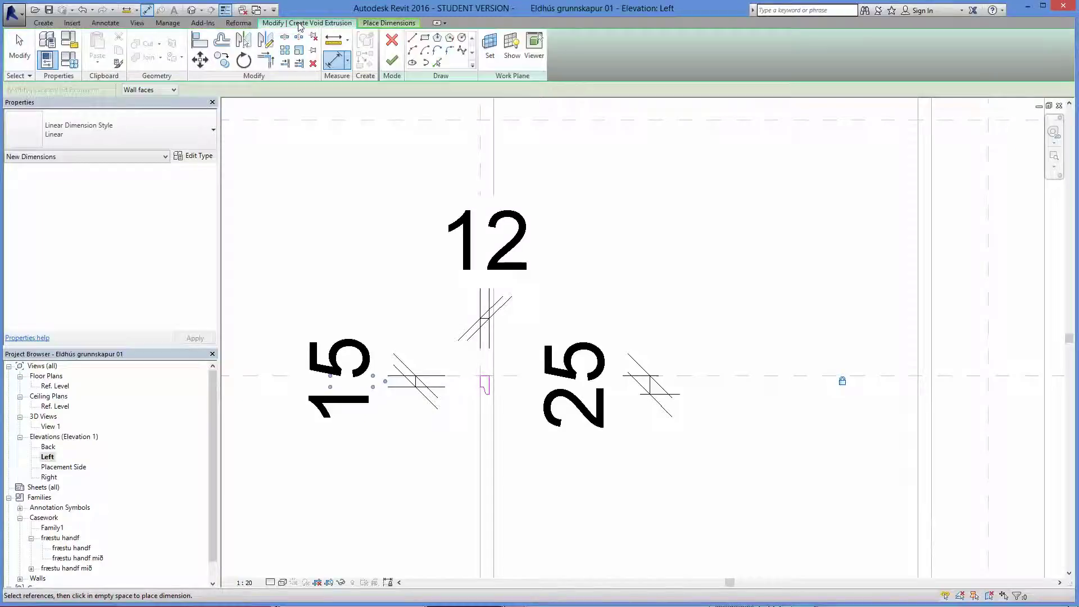
click(497, 57)
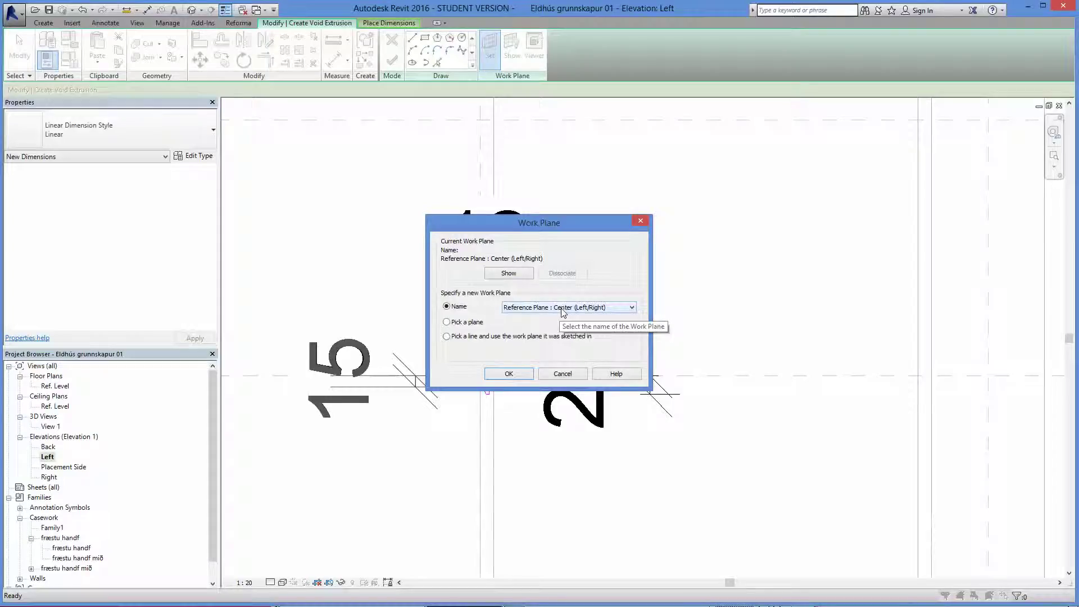
click(563, 312)
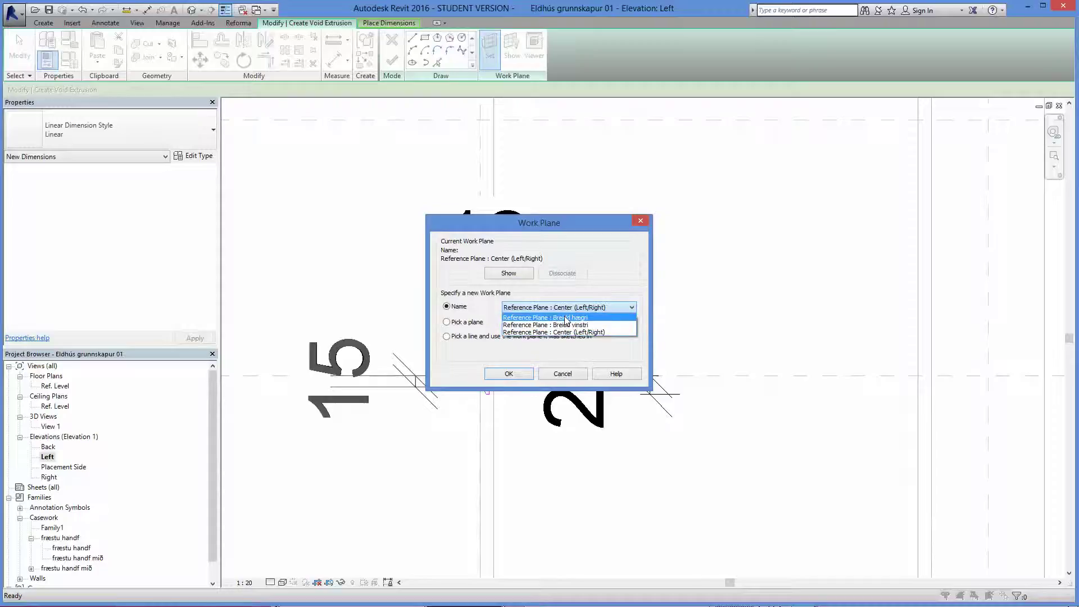
click(566, 319)
click(523, 376)
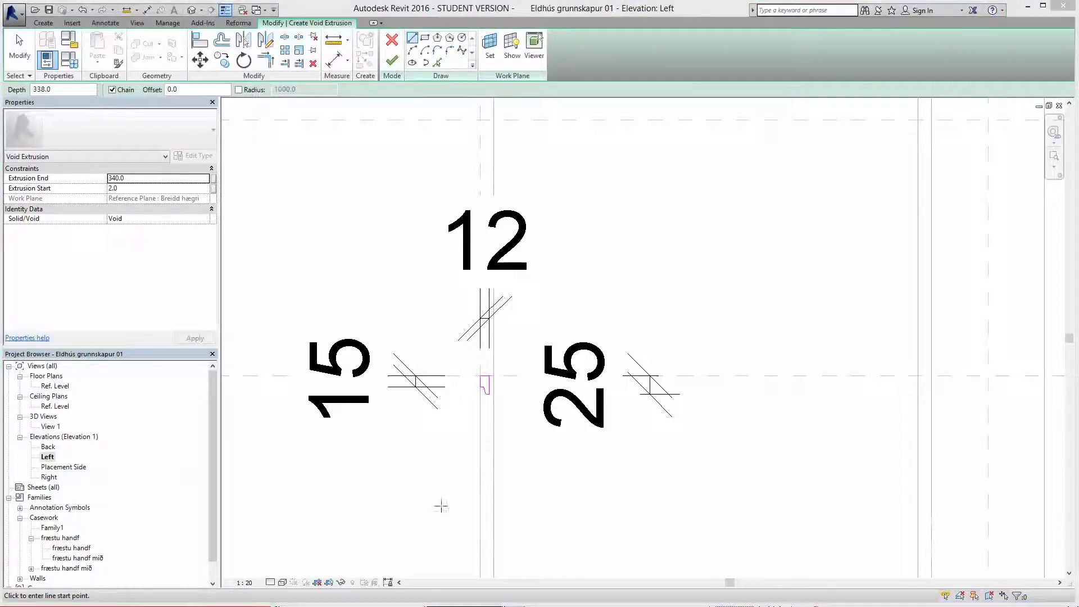
click(393, 61)
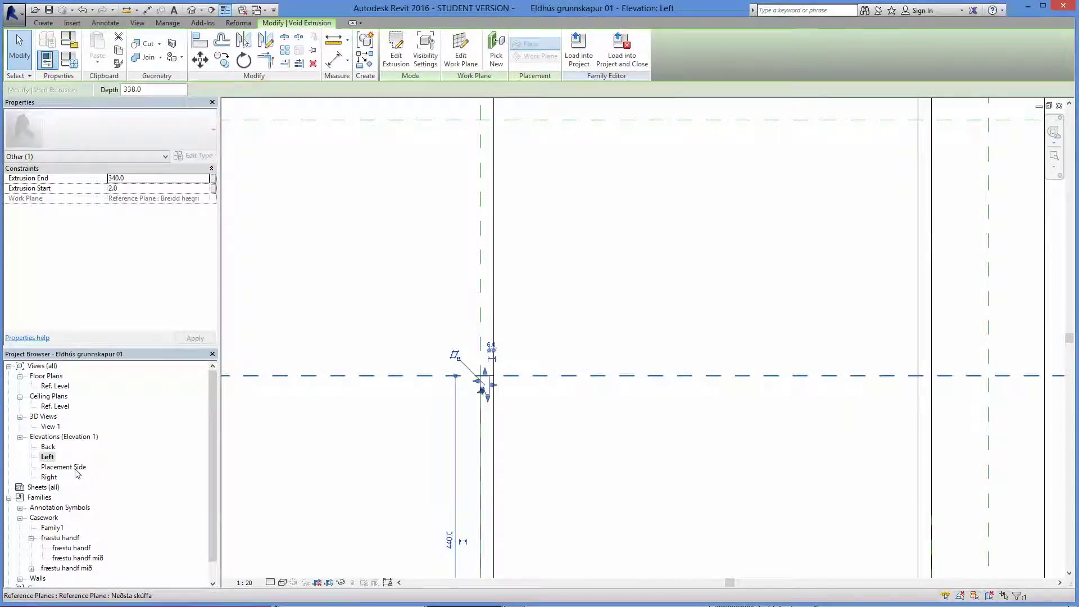
- In the Placement Side elevation, stretch the void's nearer end onto the Breidd hægri plane, for an extrusion start of 0, and lock it there
double_click(77, 469)
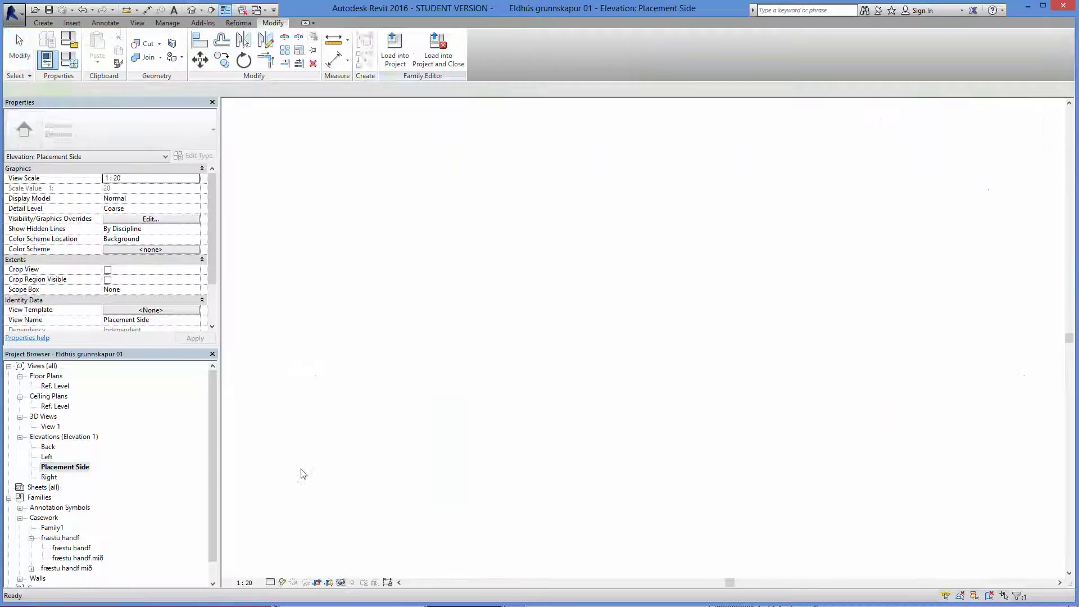
scroll(610, 469, up, 3)
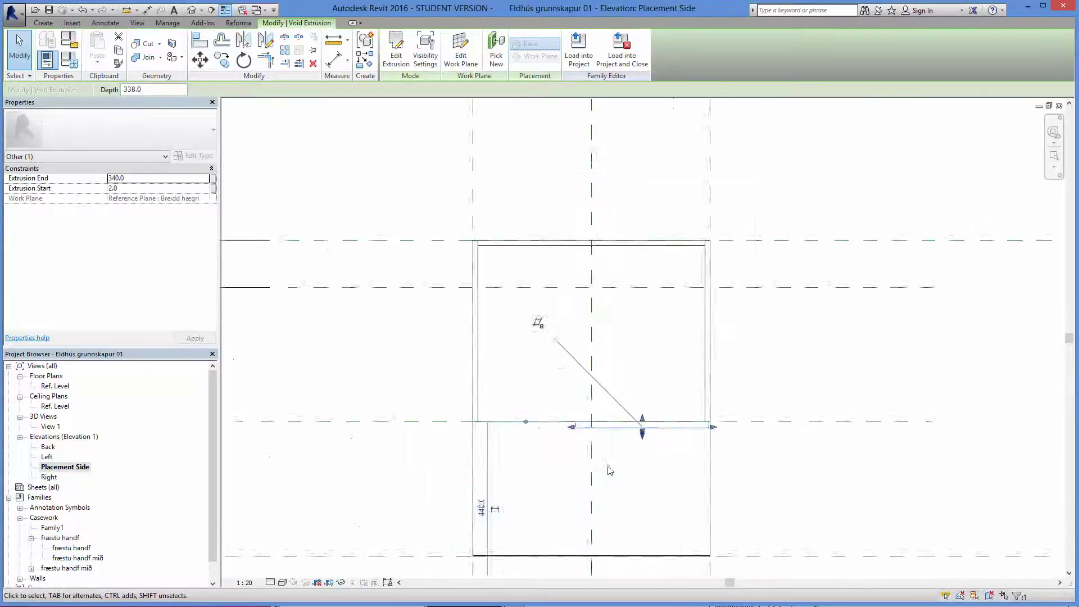
scroll(701, 432, up, 1)
scroll(762, 408, up, 3)
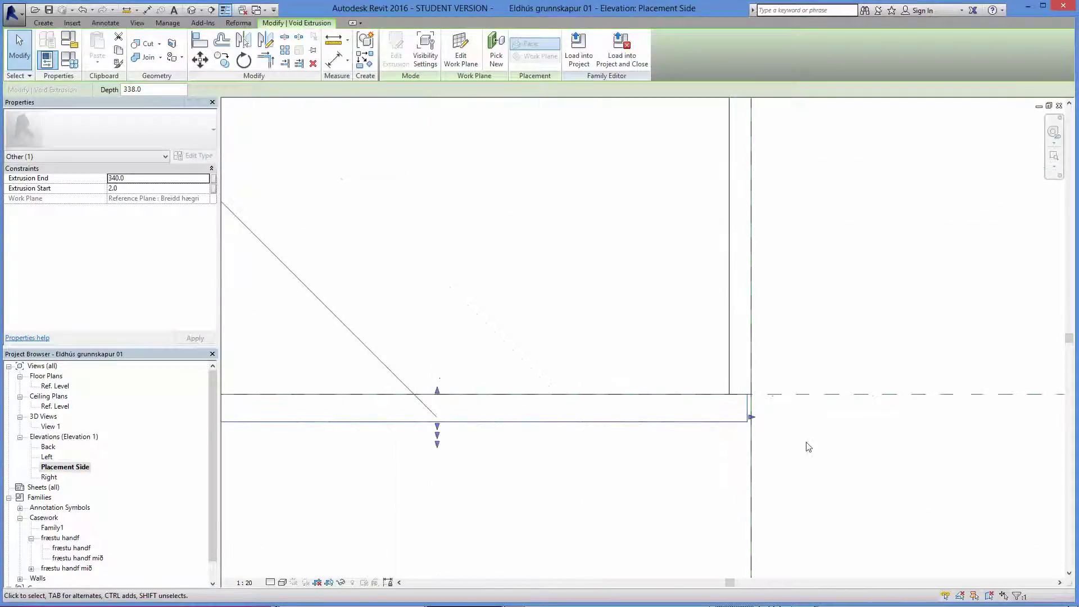
scroll(802, 446, down, 3)
middle_drag(756, 459, 650, 472)
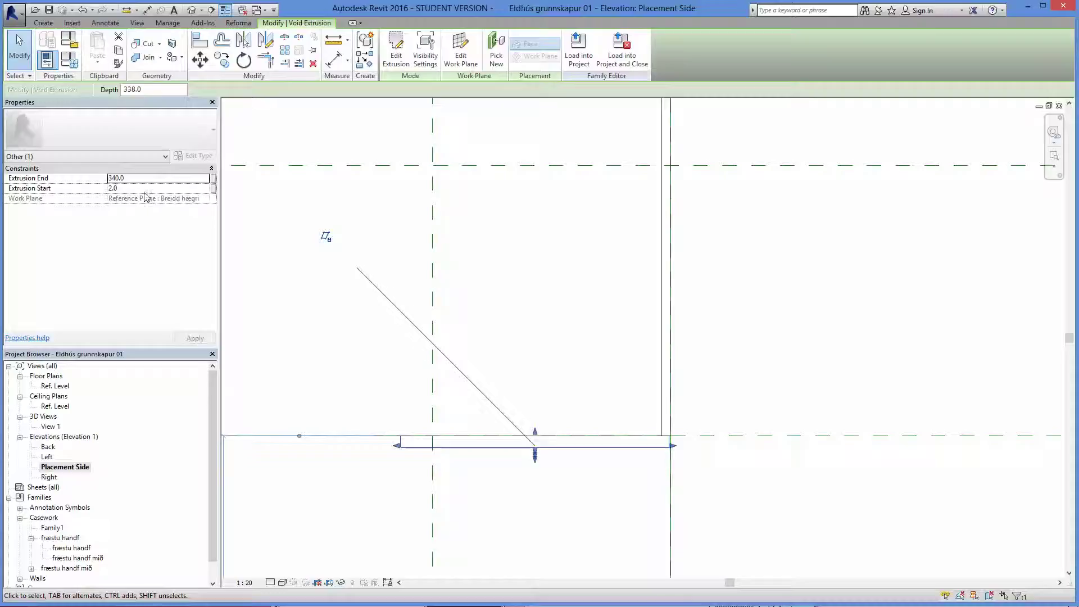
scroll(702, 460, up, 2)
click(692, 451)
scroll(647, 432, up, 3)
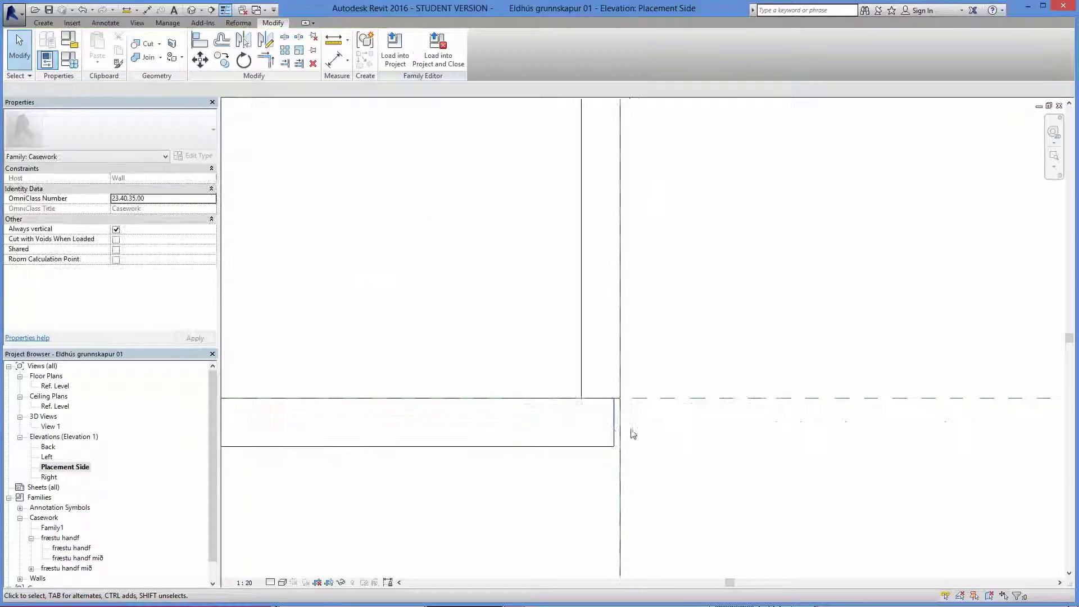
click(614, 428)
scroll(613, 428, up, 2)
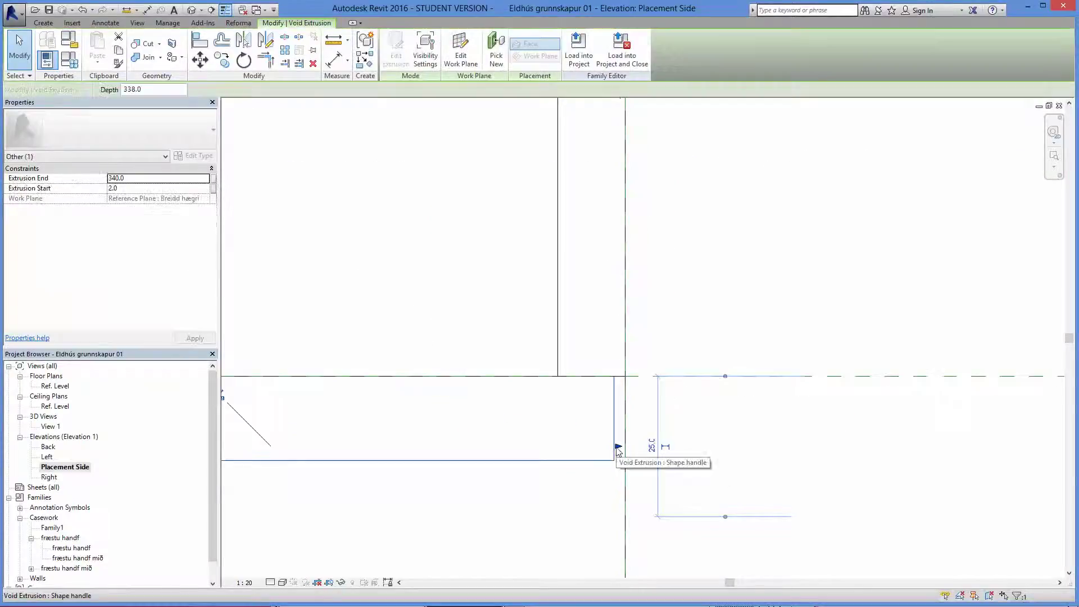
scroll(616, 448, down, 5)
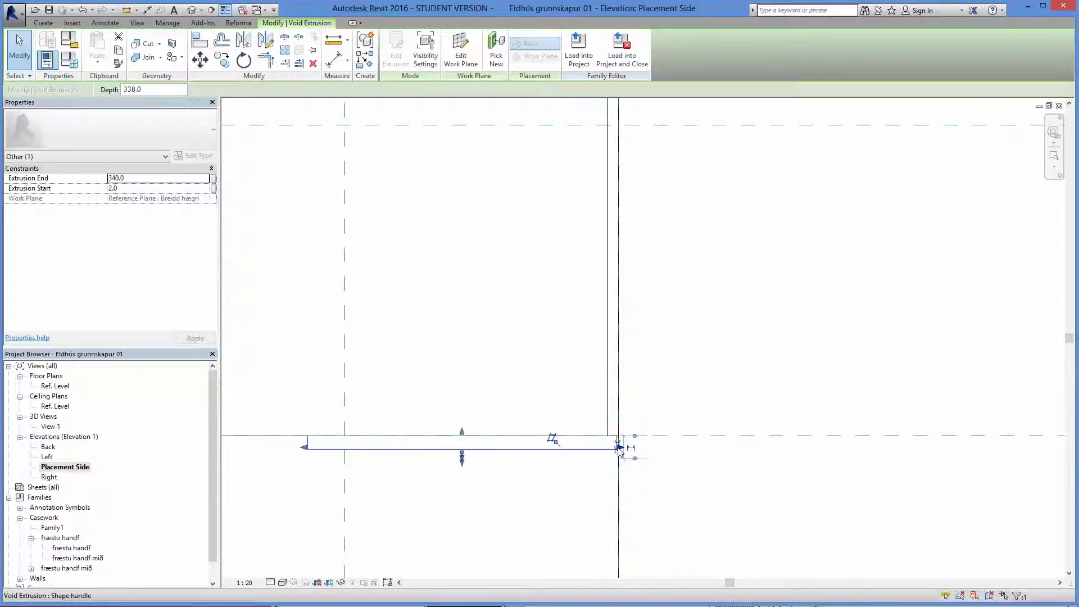
drag(617, 448, 619, 448)
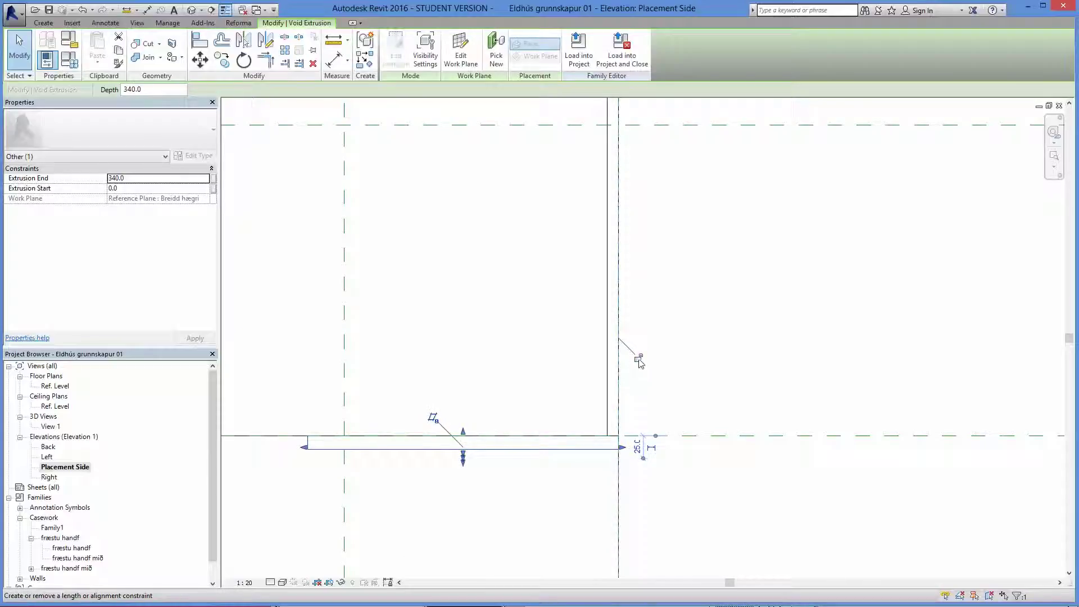
click(639, 360)
- Stretch the void's other end to the cabinet's opposite width plane, for an extrusion end of 600, lock it, and open 3D View 1
scroll(543, 503, down, 2)
middle_drag(542, 505, 821, 488)
scroll(628, 465, up, 2)
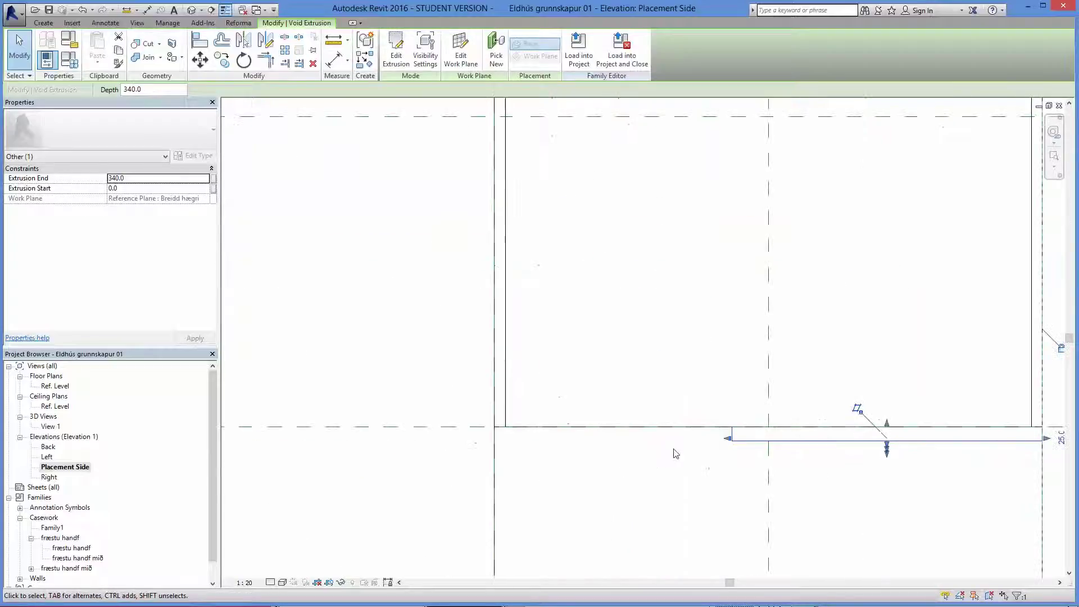
drag(720, 439, 497, 440)
scroll(503, 442, down, 2)
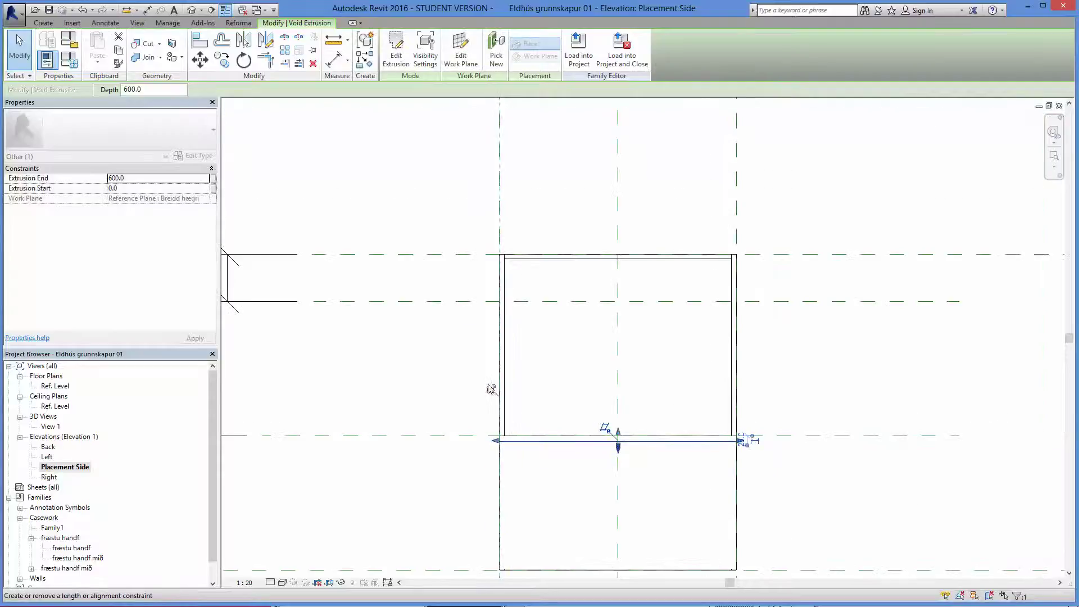
click(173, 178)
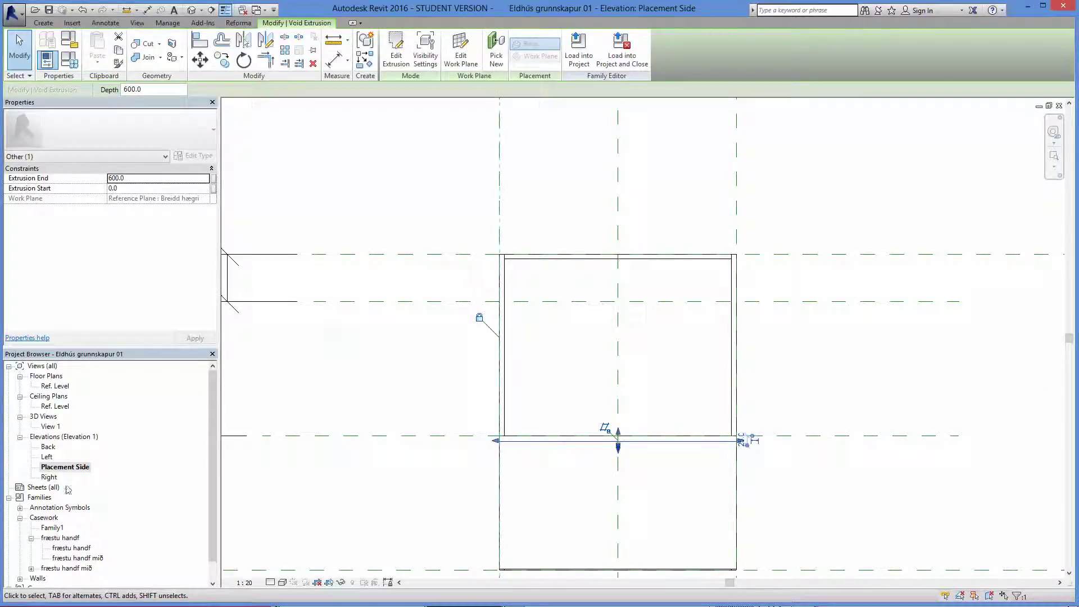
double_click(54, 430)
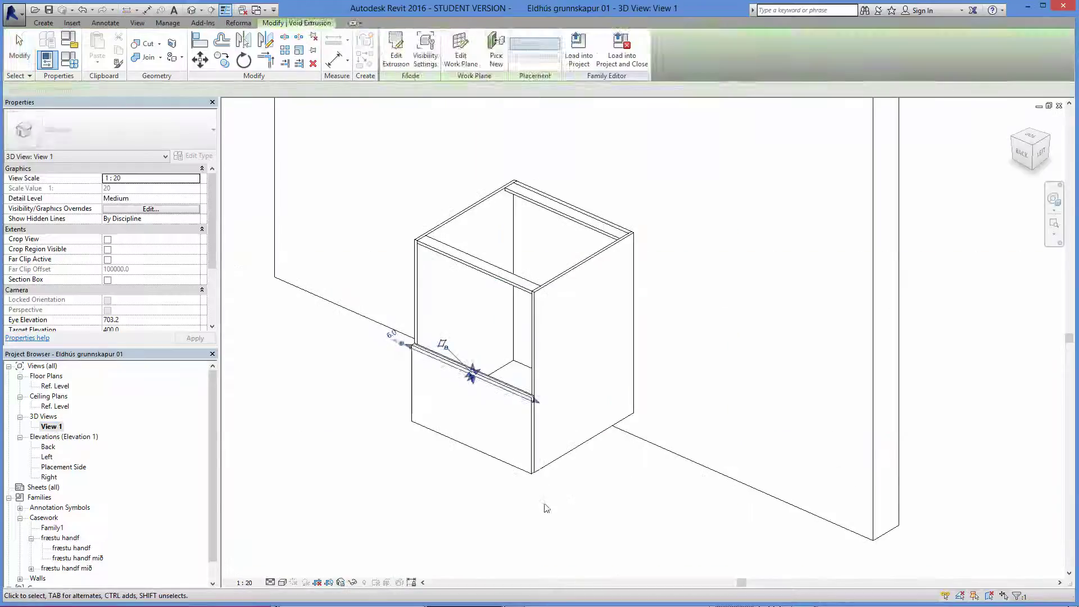
- Examine the grip groove cut into the lowest drawer front in the 3D view and the Left elevation
click(706, 430)
scroll(622, 397, up, 4)
scroll(571, 421, down, 1)
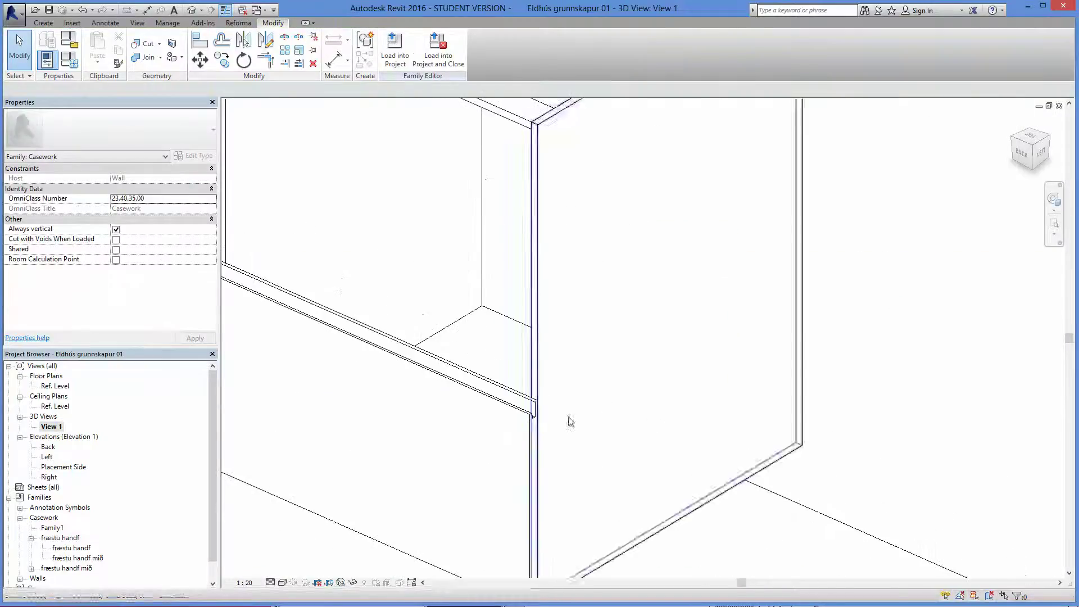
scroll(729, 454, up, 1)
scroll(729, 454, down, 3)
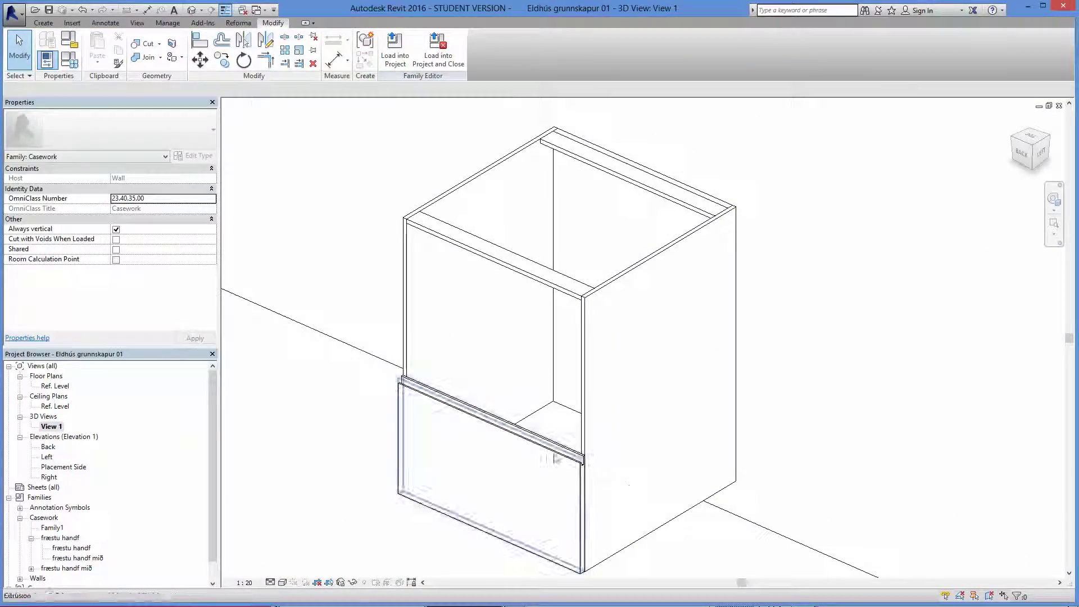
double_click(47, 457)
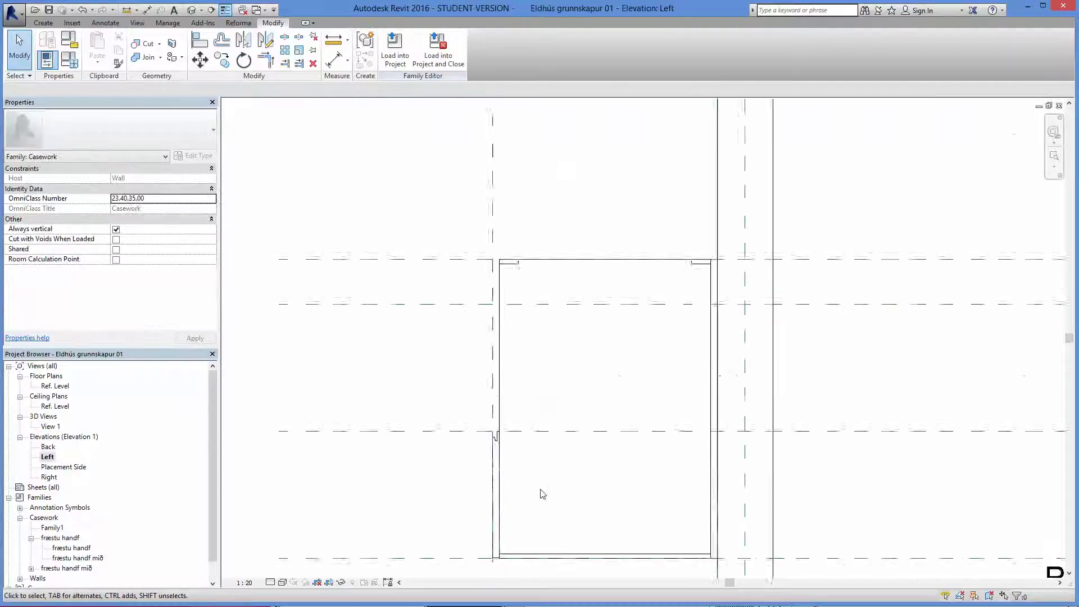
scroll(490, 483, up, 2)
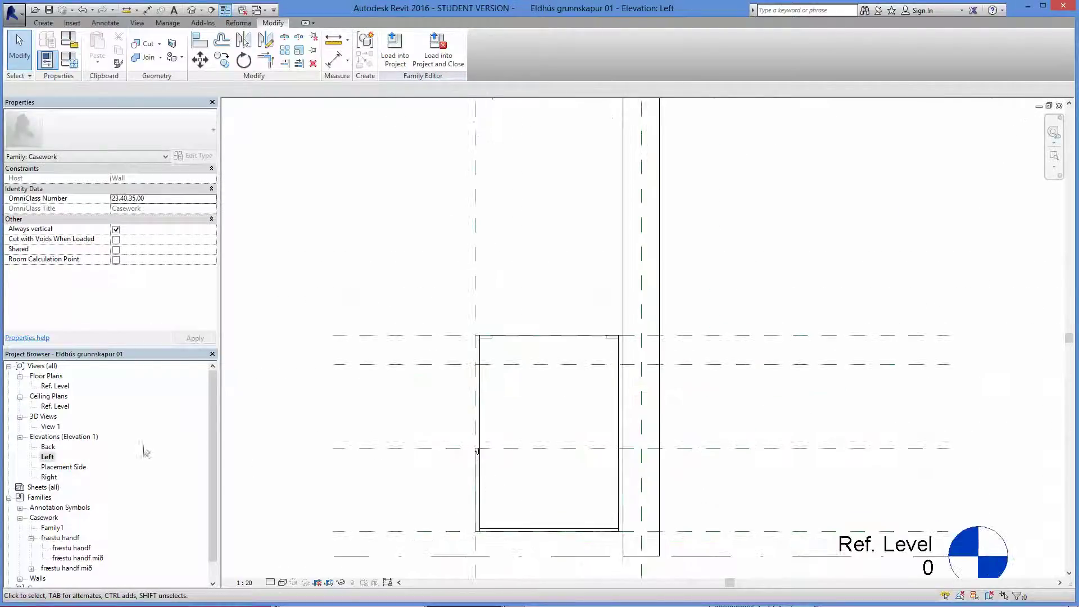
- Start a new solid extrusion in the Ref. Level floor plan and link its material to the Skúffuframhlið parameter
double_click(56, 386)
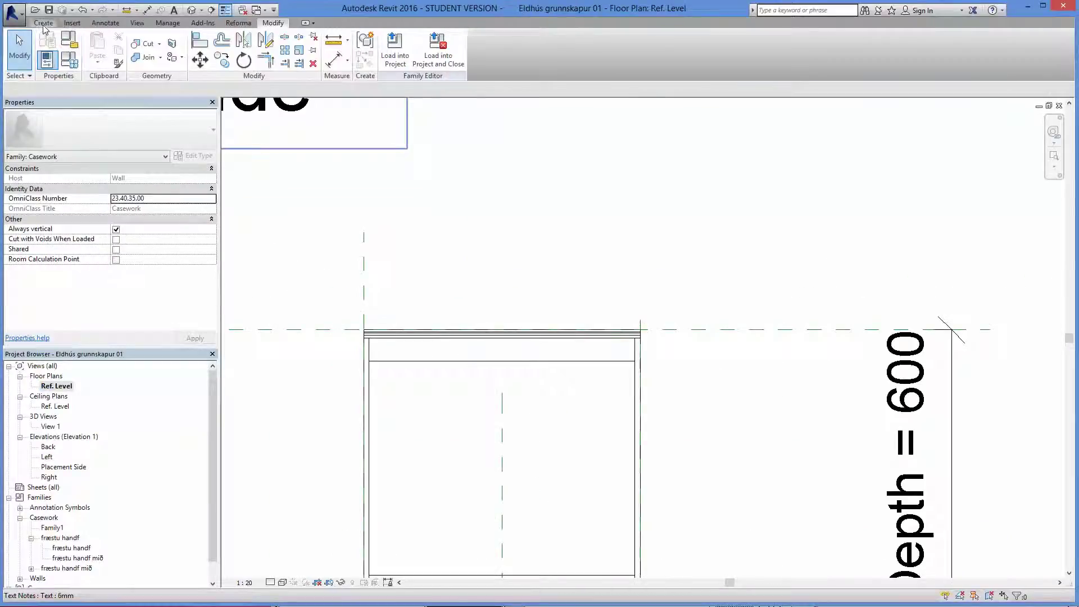
click(43, 24)
click(102, 51)
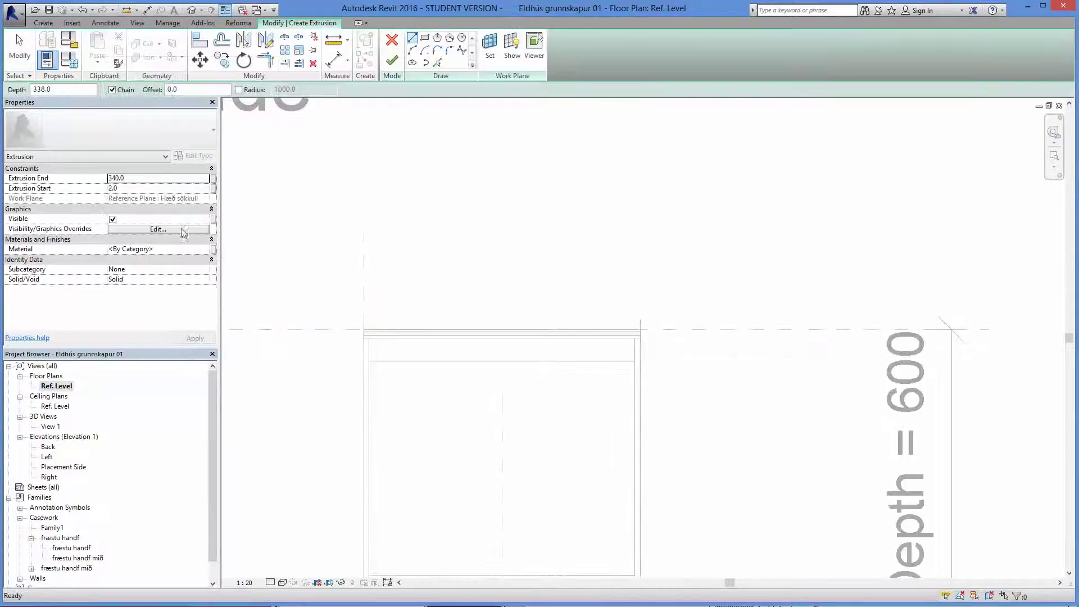
click(204, 251)
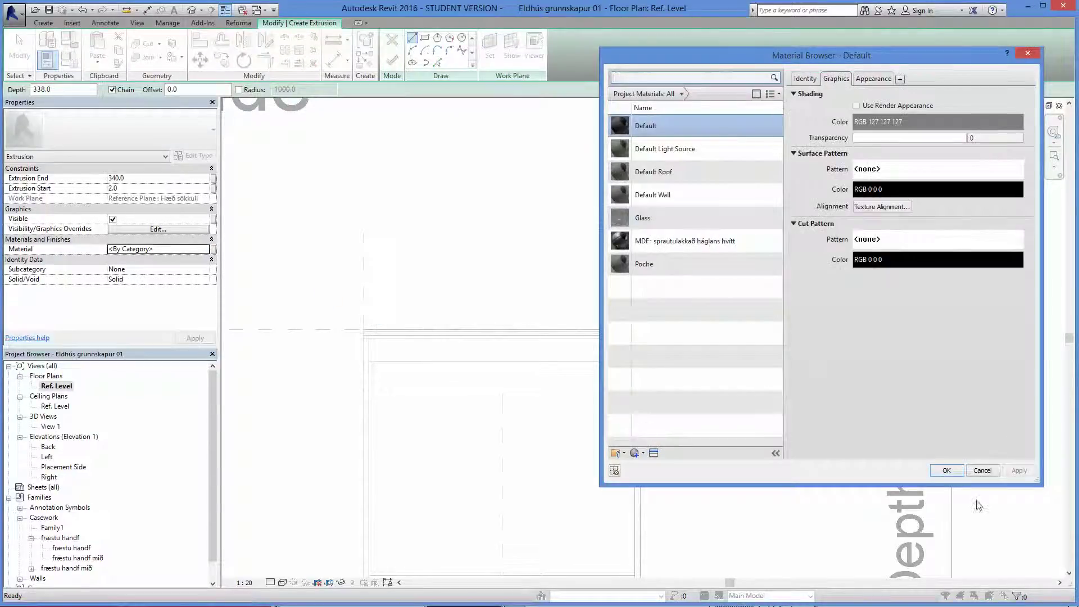
click(982, 471)
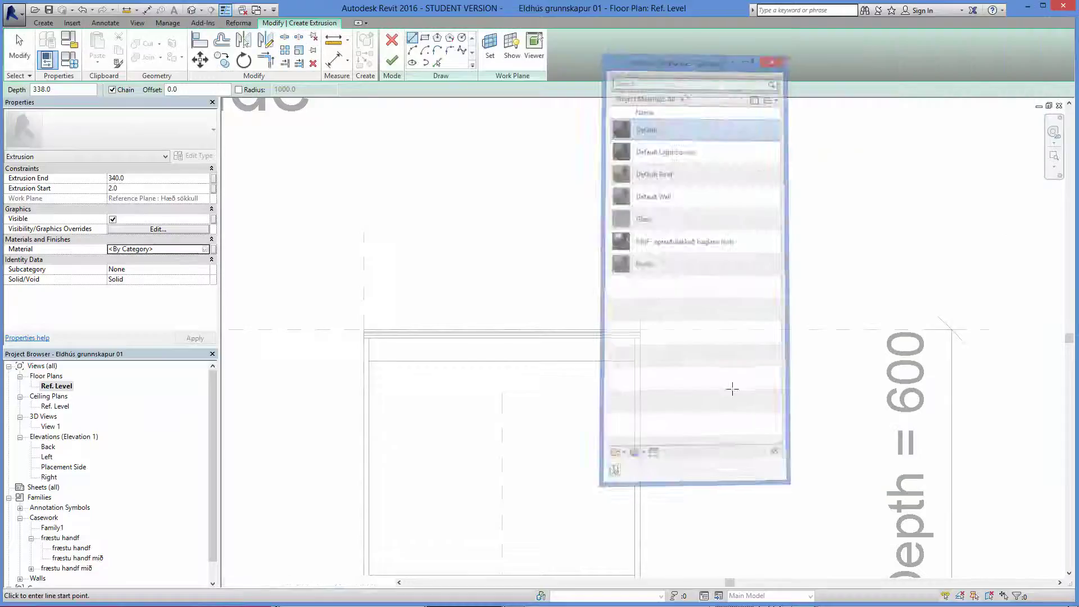
click(213, 250)
click(258, 176)
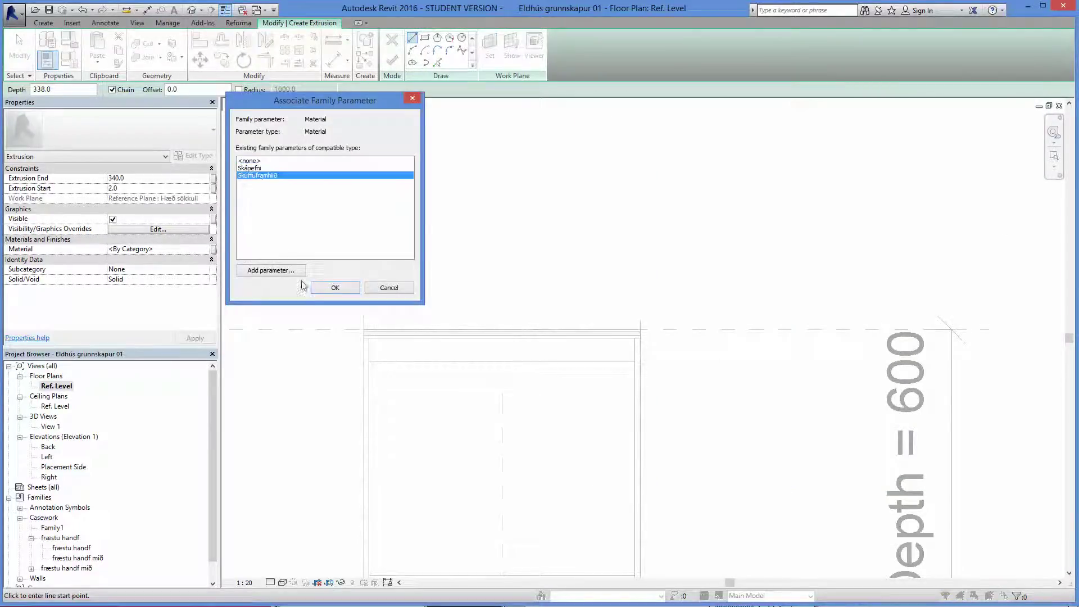
click(335, 287)
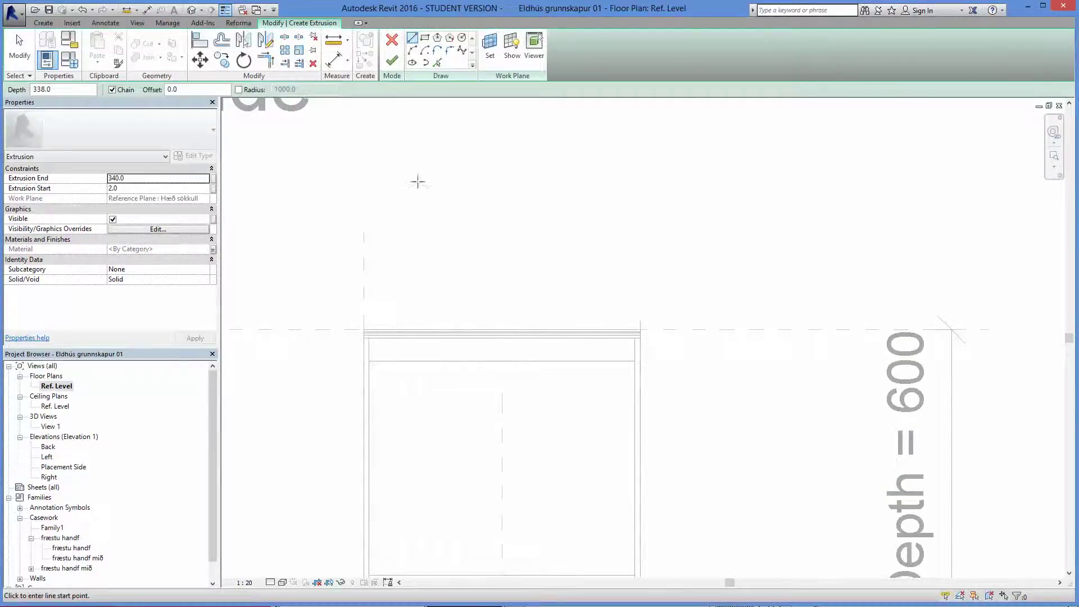
- Set the extrusion's work plane to Reference Plane : Neðsta skúffa
click(490, 60)
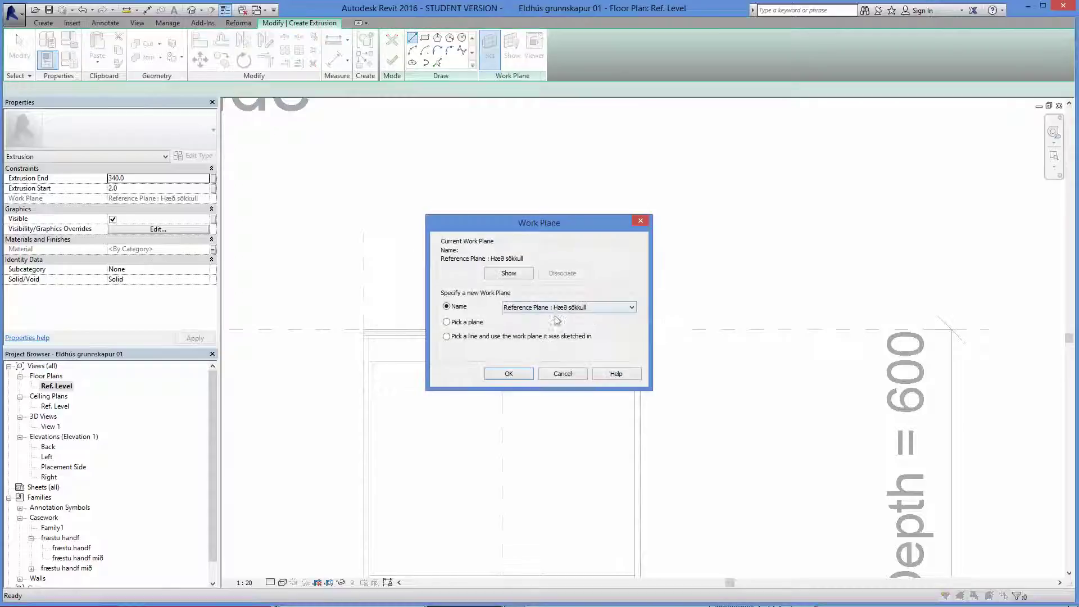
click(556, 308)
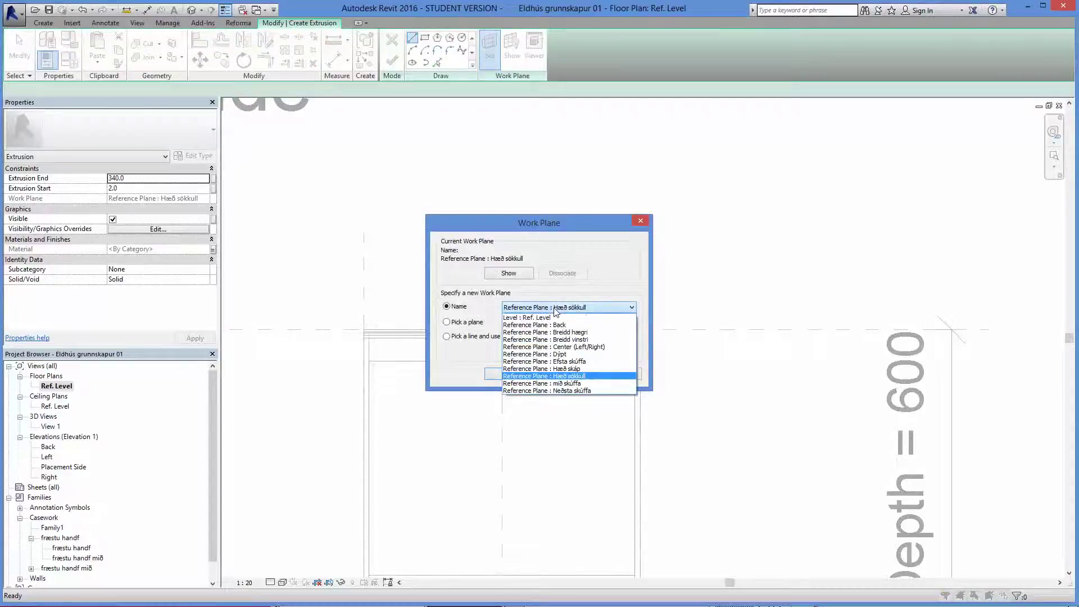
click(586, 390)
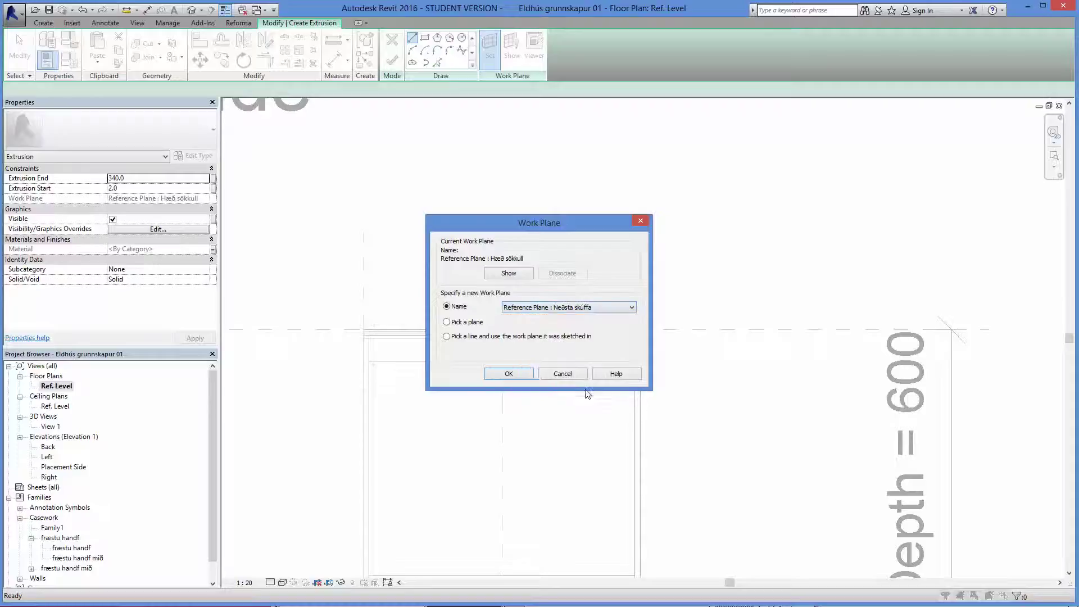
click(510, 374)
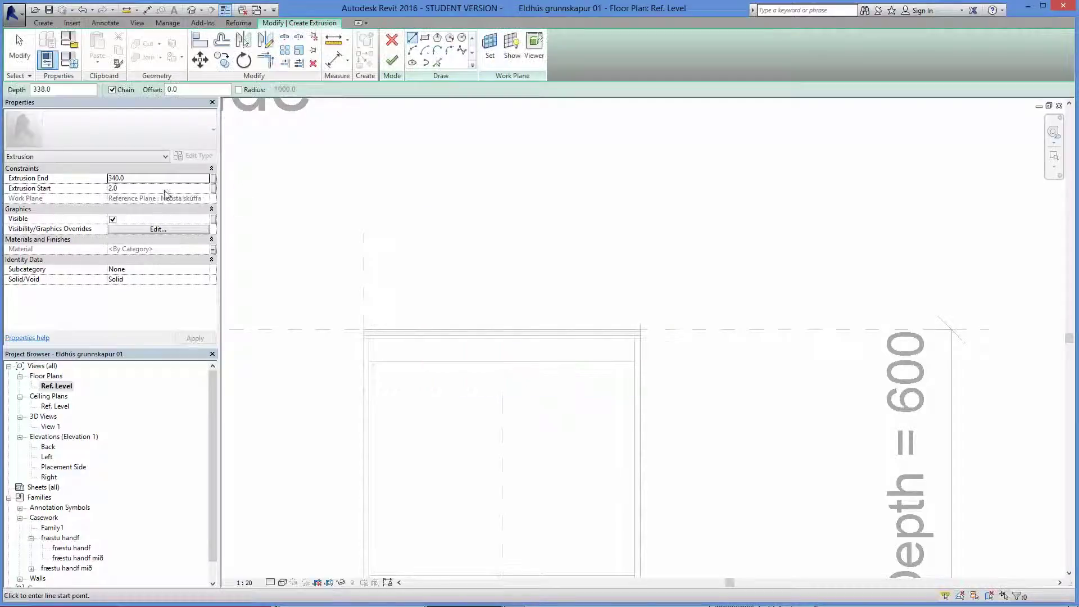
- Link the extrusion end to the Mið skúffa family parameter
click(135, 189)
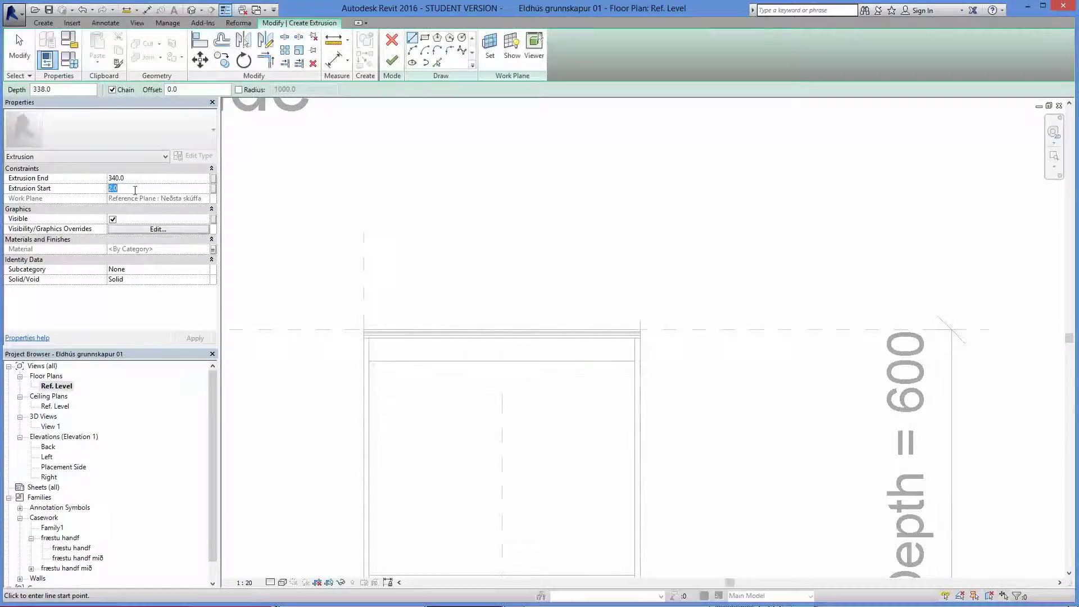
click(213, 177)
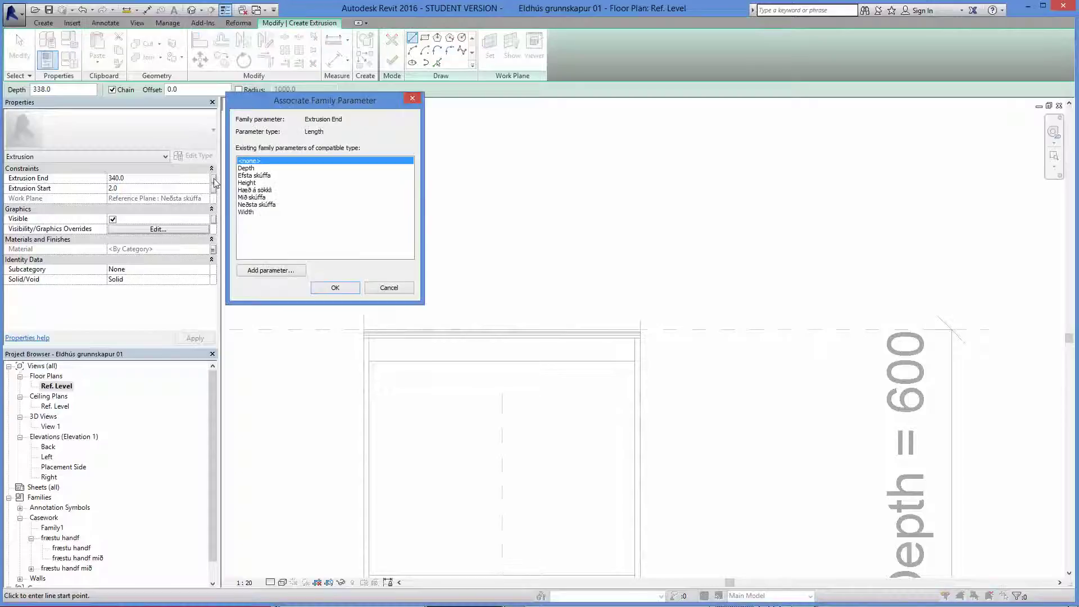
click(252, 197)
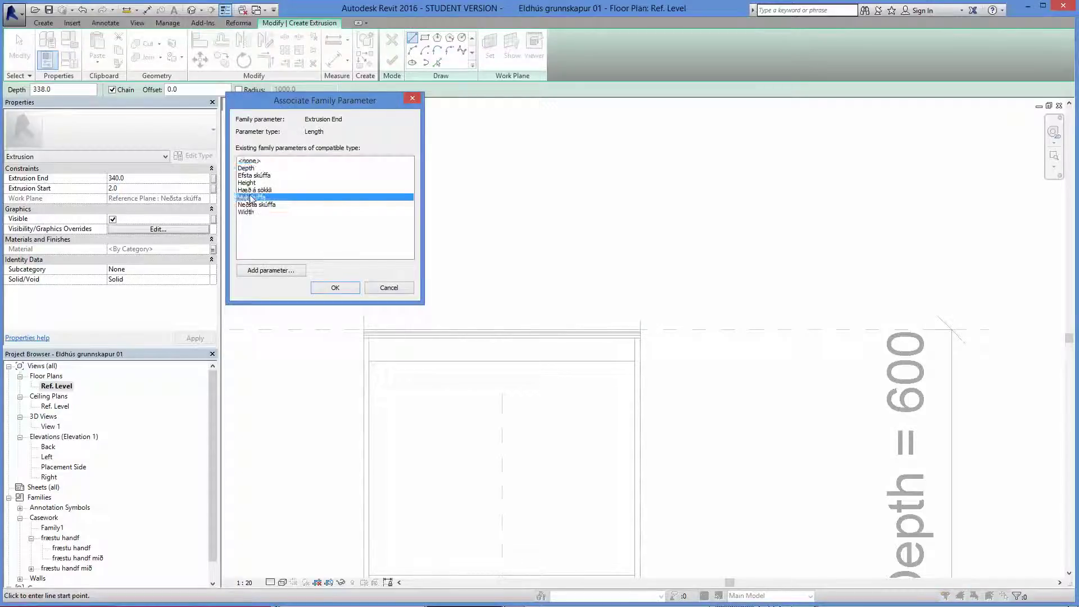
click(333, 288)
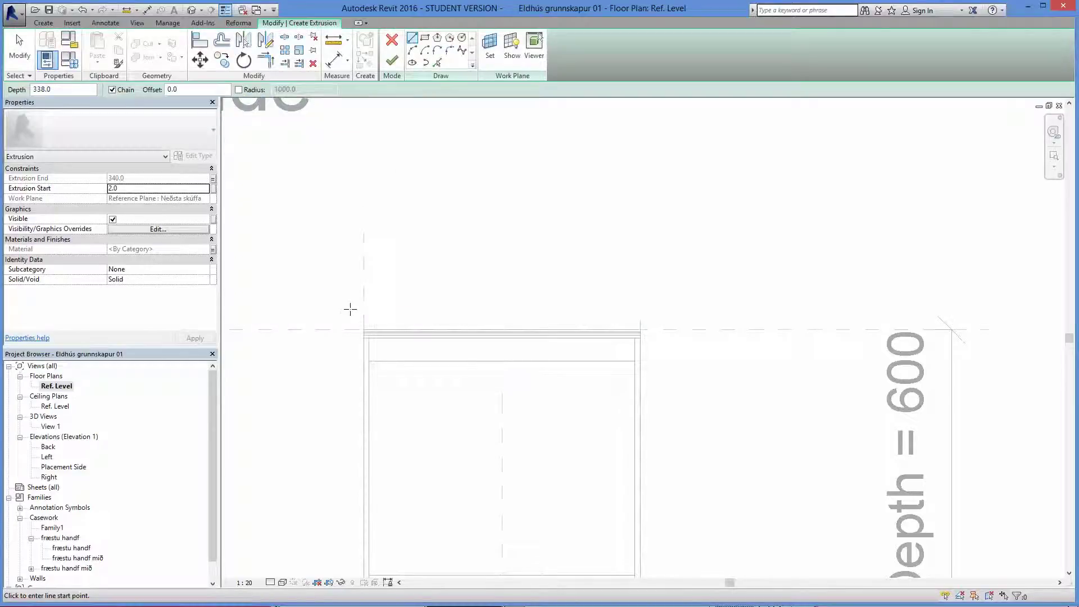
- Sketch an 18 mm deep rectangle along the cabinet's front edge, spanning the full cabinet width
scroll(369, 328, up, 2)
scroll(366, 323, up, 2)
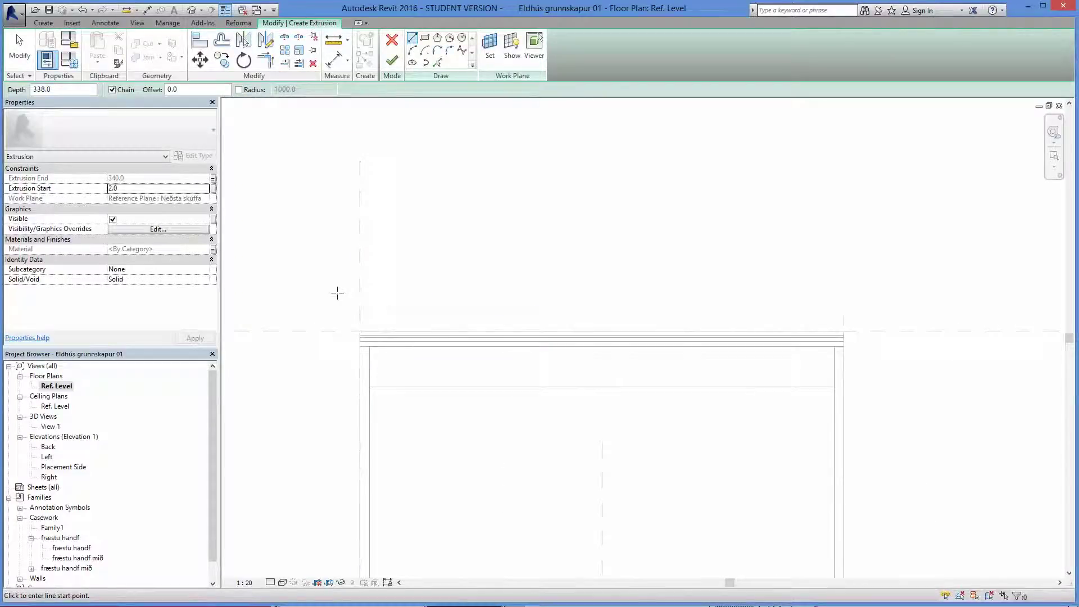
scroll(338, 292, down, 1)
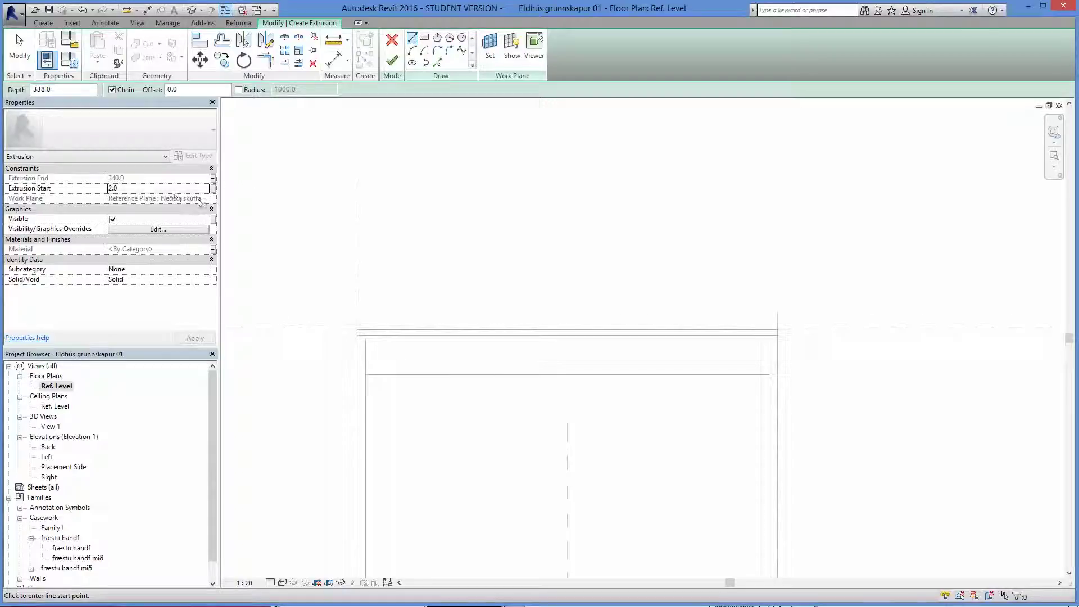
scroll(326, 258, down, 1)
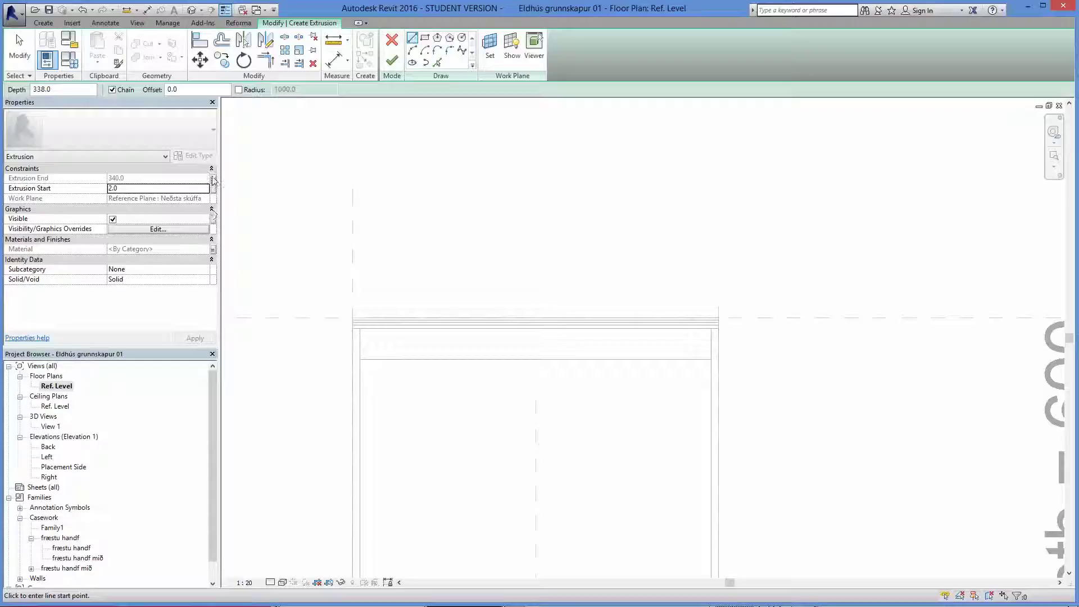
click(425, 39)
scroll(367, 330, up, 4)
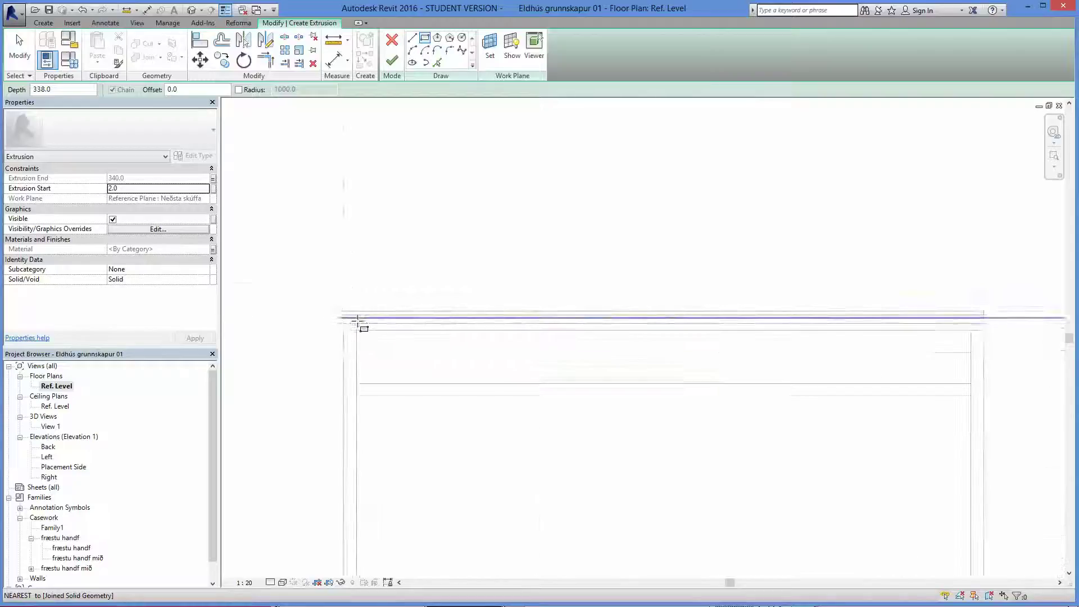
click(314, 282)
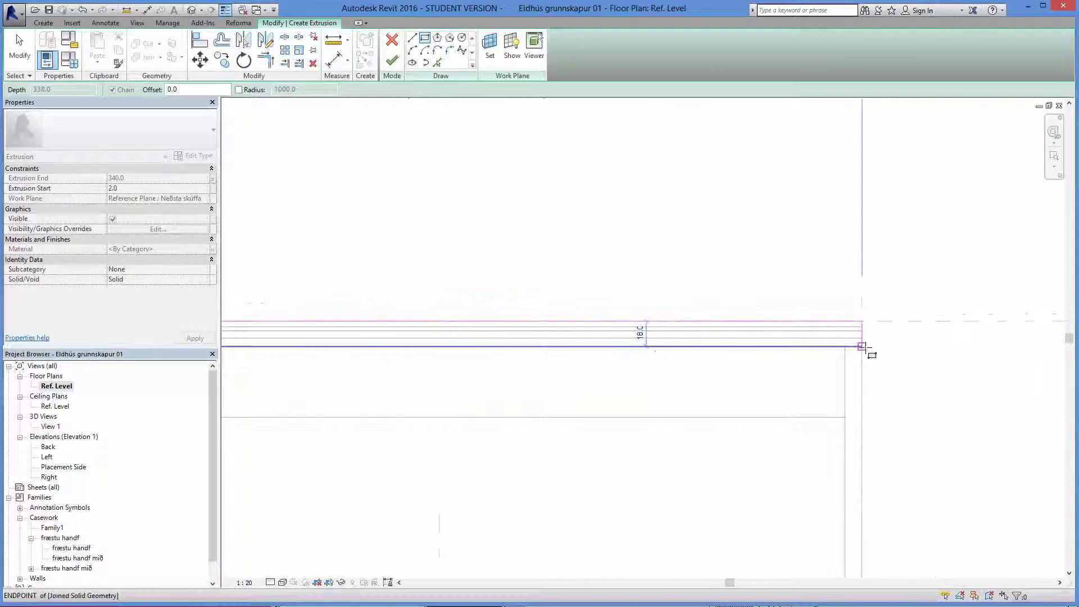
click(865, 348)
- Lock the rectangle's sides to the adjoining planes and edges, and finish the middle drawer front extrusion
scroll(879, 366, down, 7)
scroll(777, 360, up, 3)
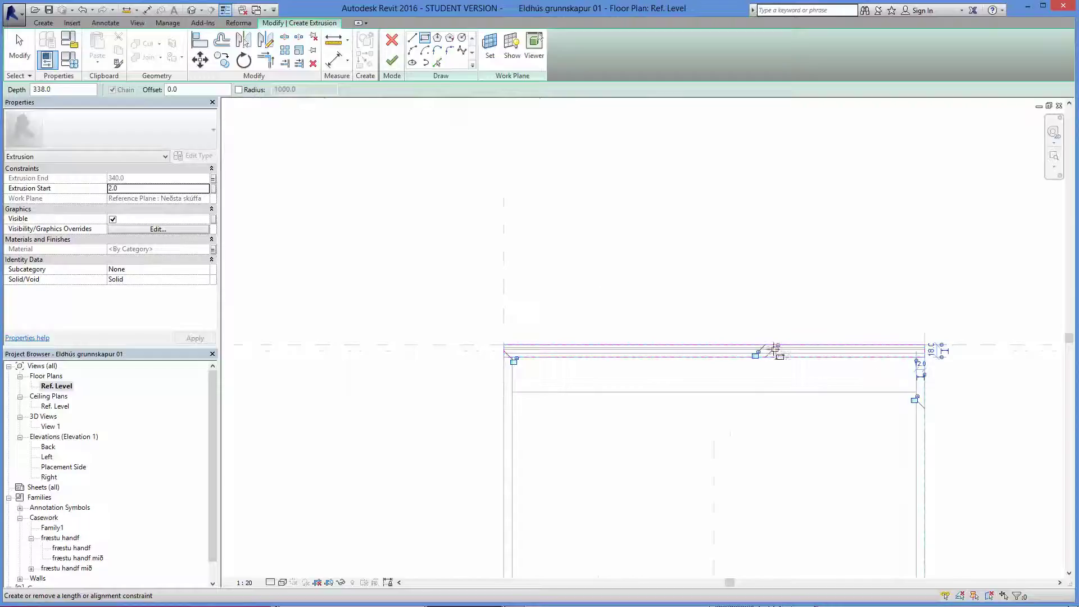
click(756, 355)
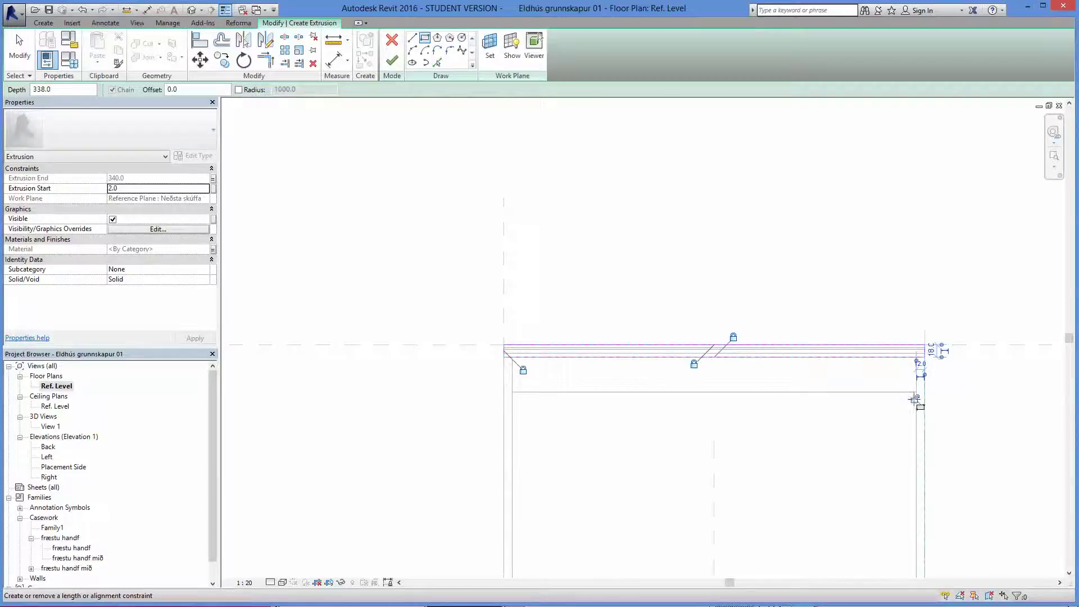
click(392, 59)
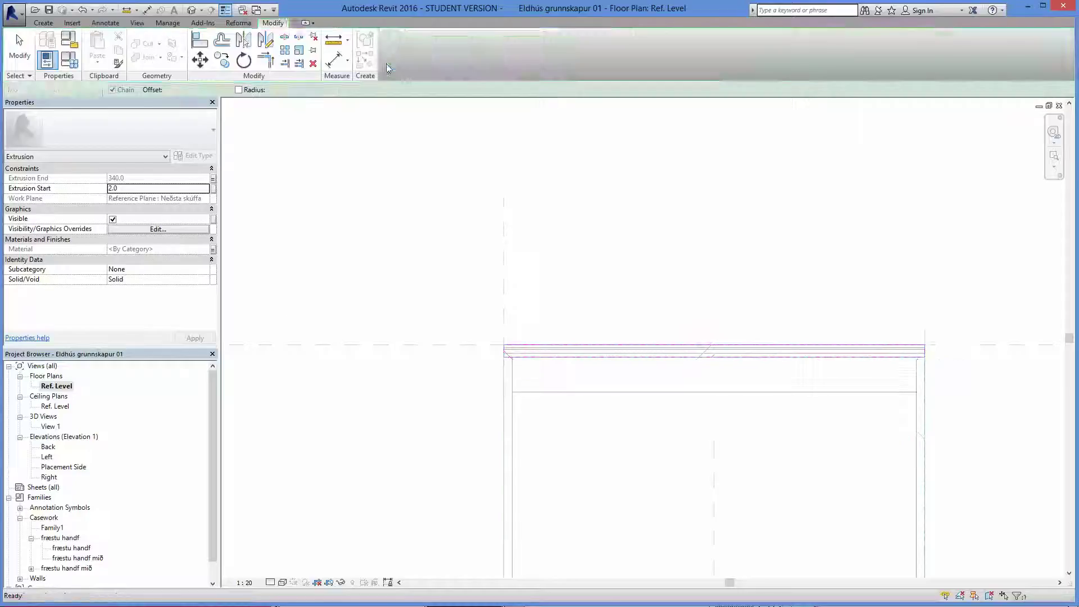
- Inspect the middle drawer front and the gap above the lowest drawer's groove in 3D View 1
double_click(51, 427)
click(704, 544)
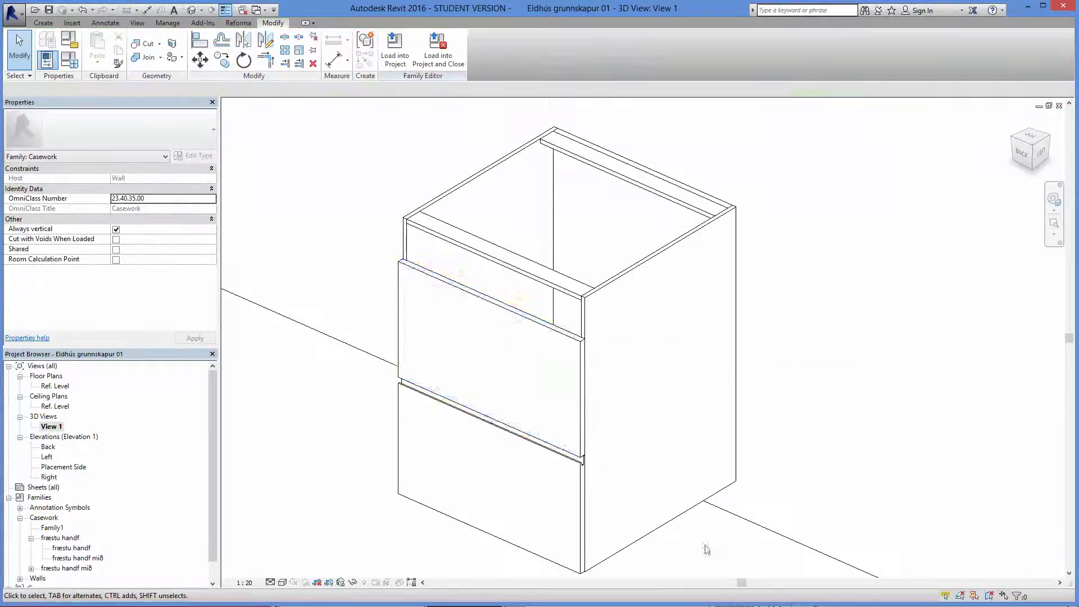
scroll(561, 363, up, 4)
click(594, 422)
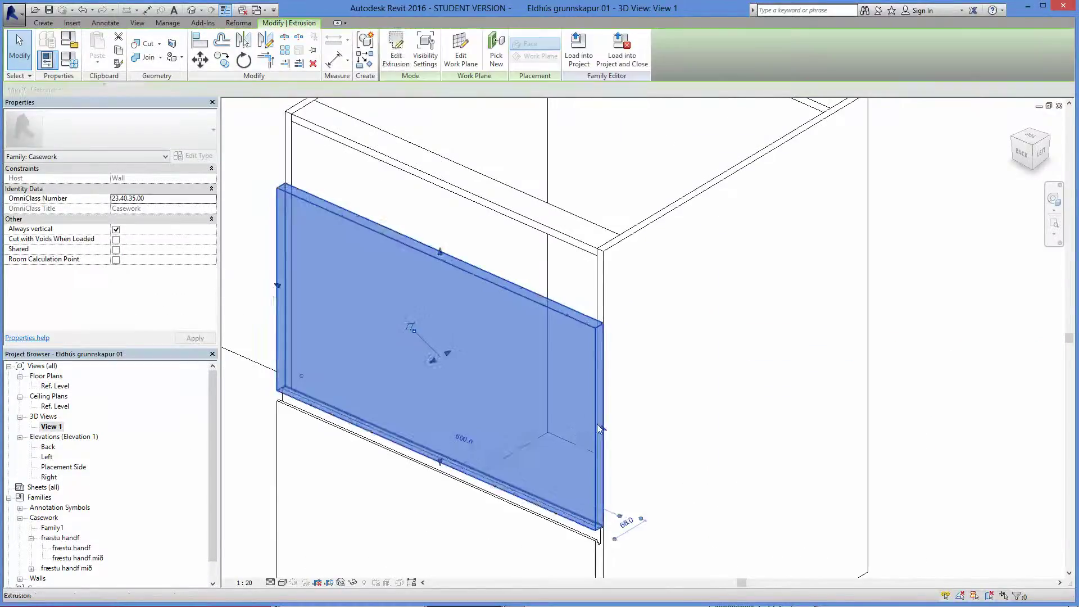
scroll(597, 424, down, 3)
click(315, 541)
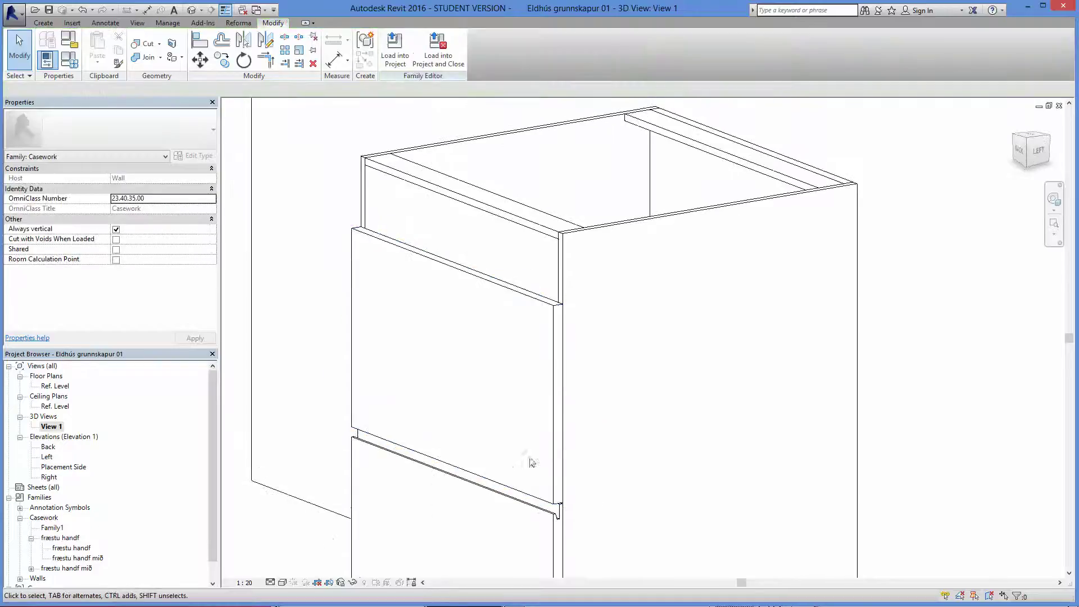
- Start a void extrusion in the Left elevation and trace the lowest drawer's groove edges plus the adjoining top and front planes
double_click(48, 457)
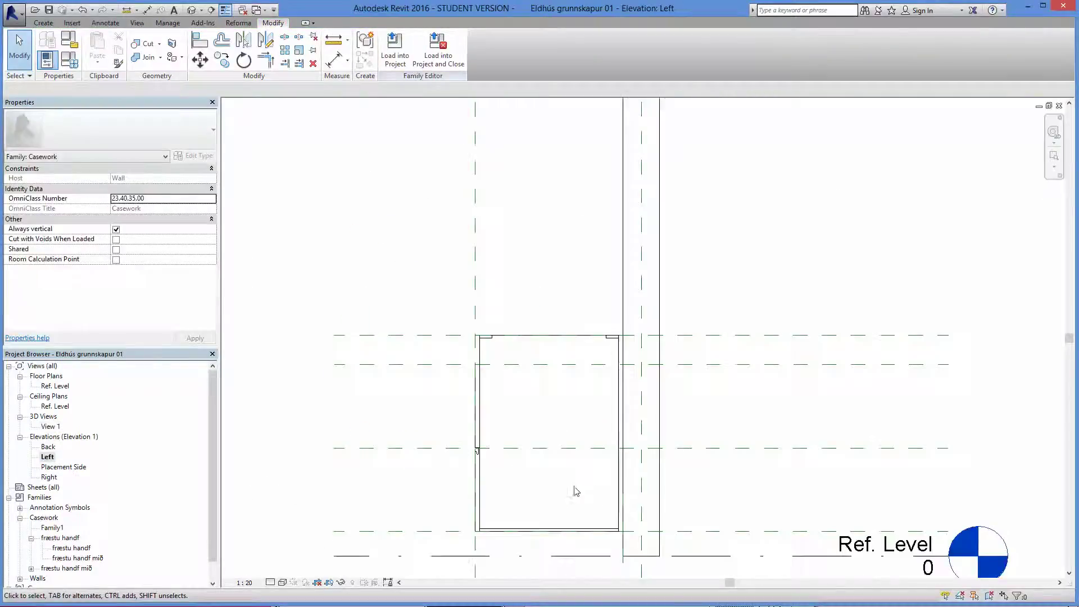
scroll(480, 457, up, 5)
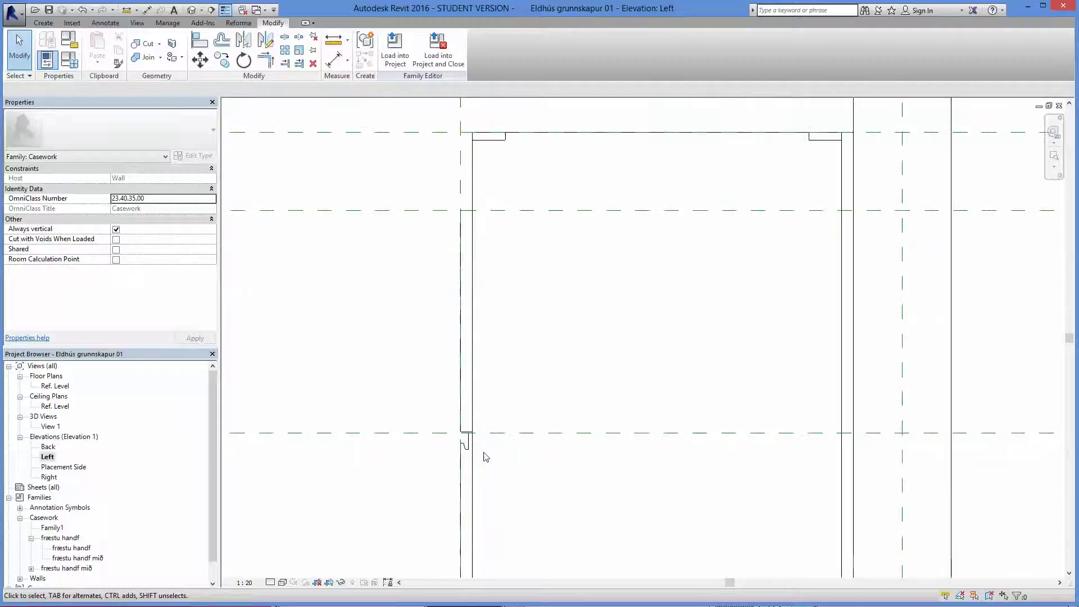
scroll(461, 224, up, 3)
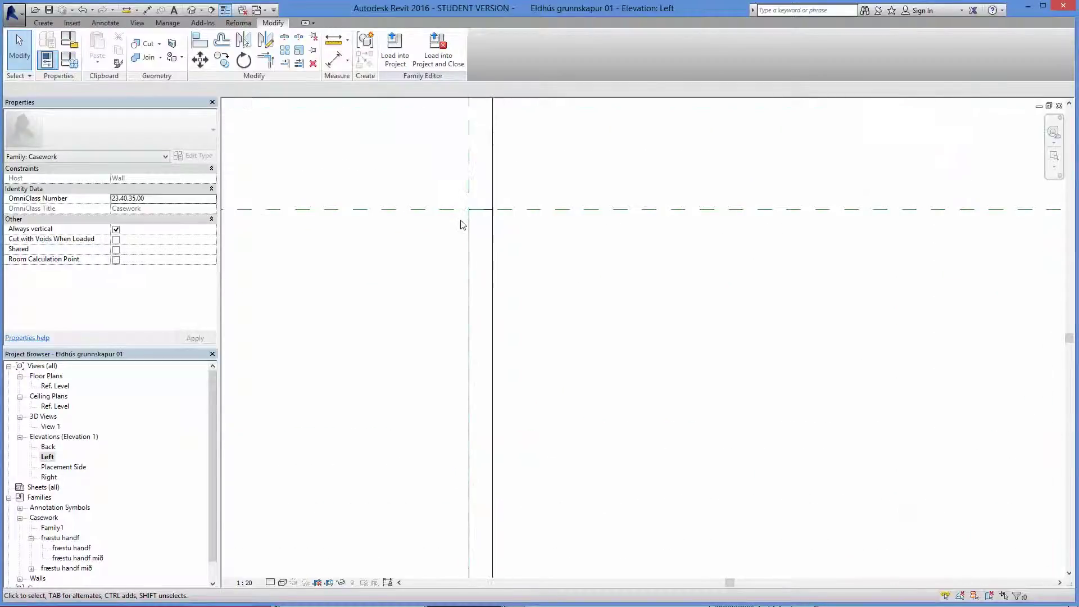
click(48, 25)
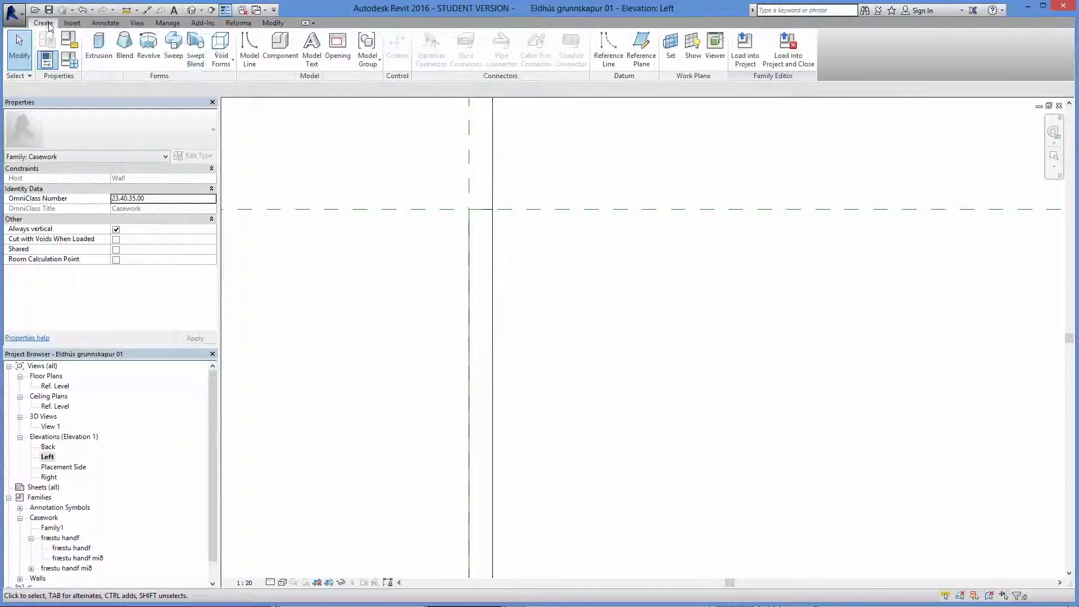
click(225, 67)
click(248, 79)
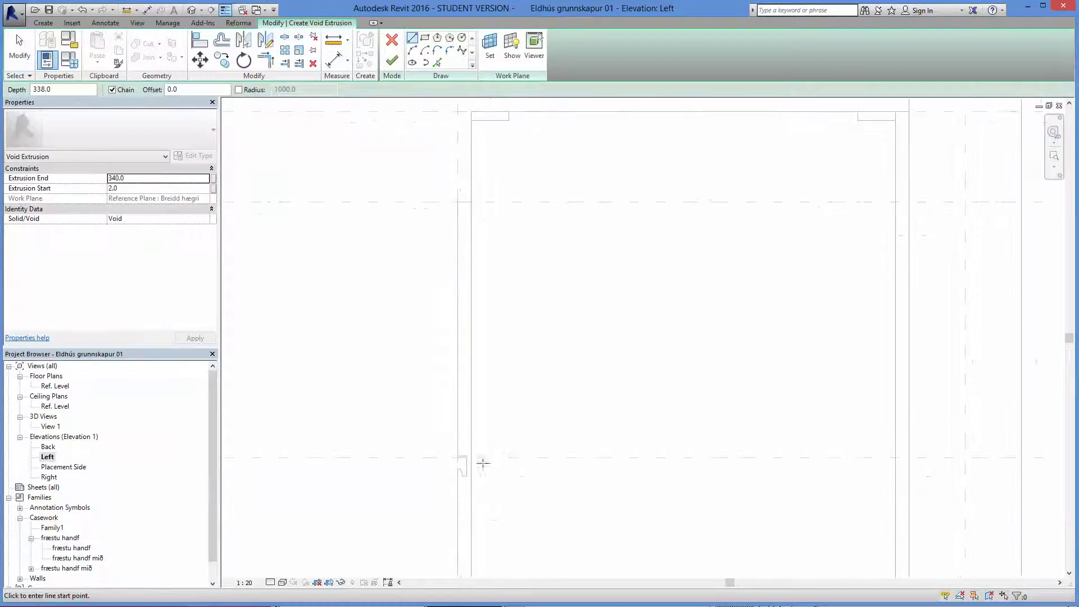
scroll(483, 463, up, 8)
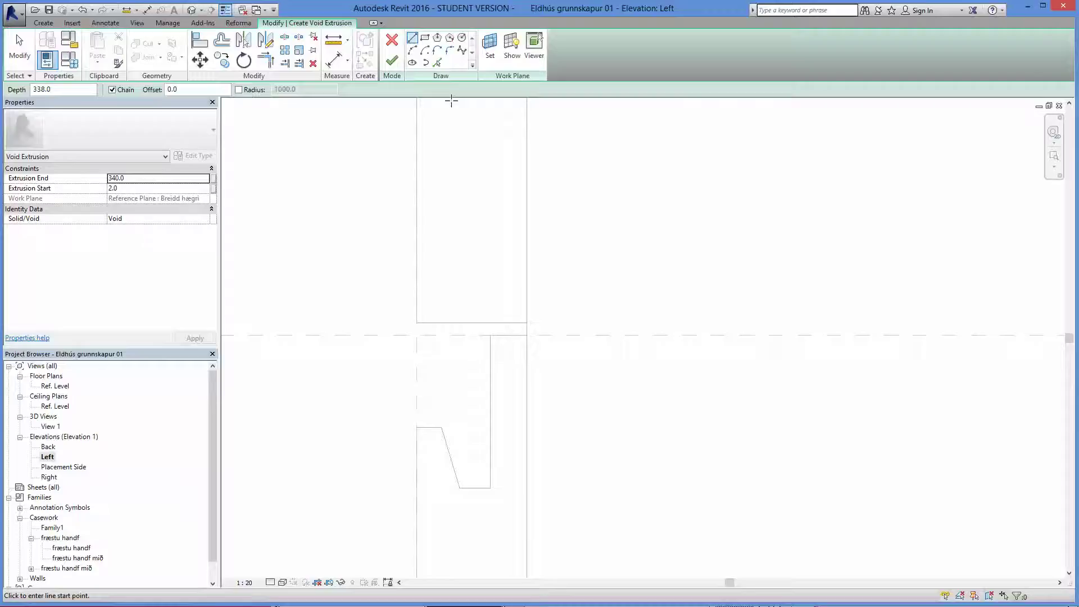
click(439, 63)
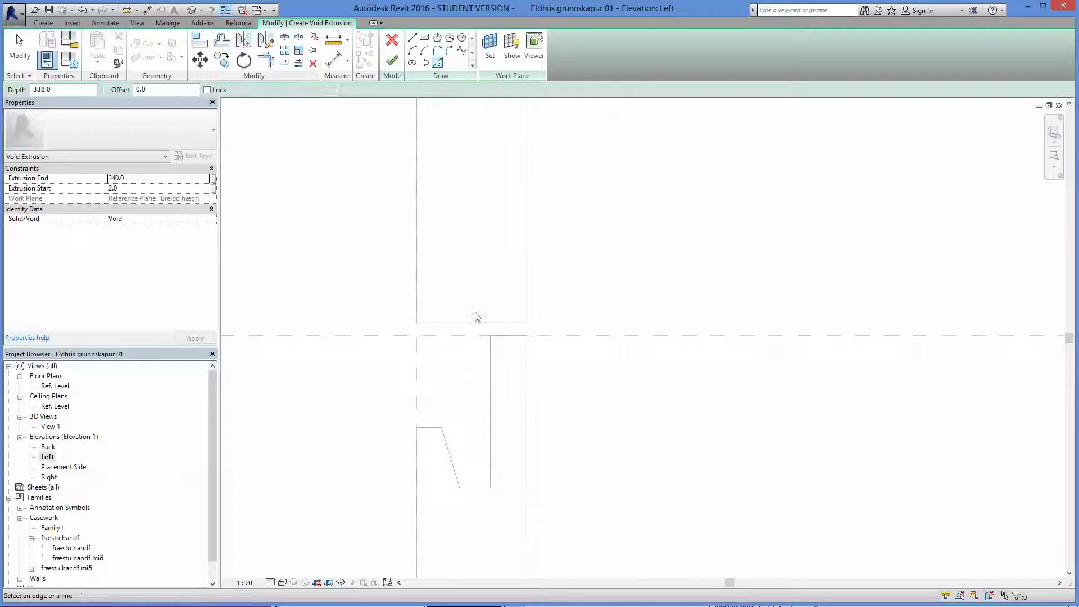
click(453, 464)
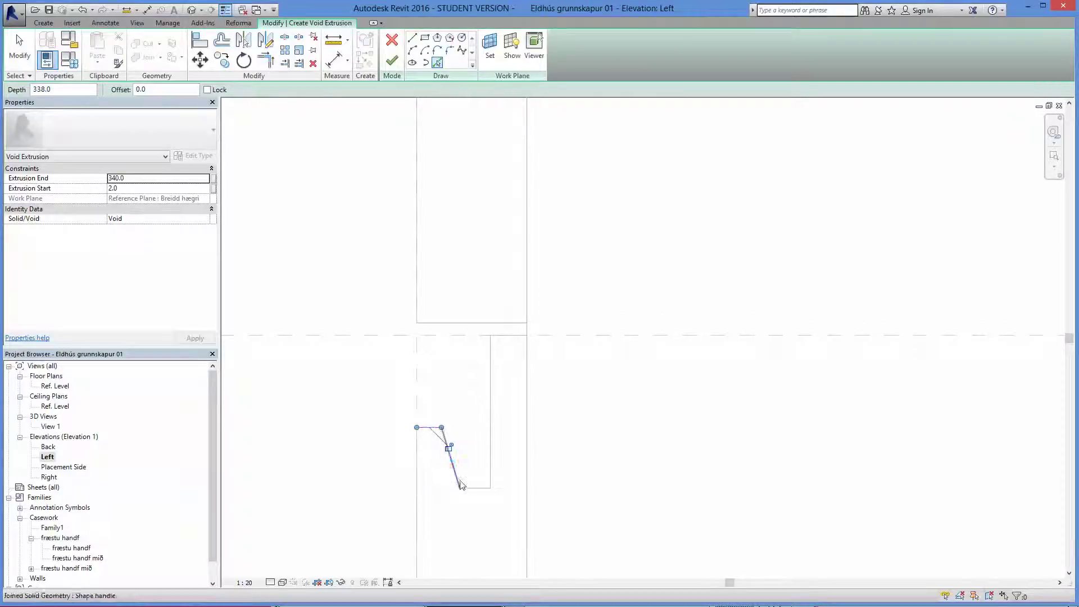
click(475, 488)
click(490, 427)
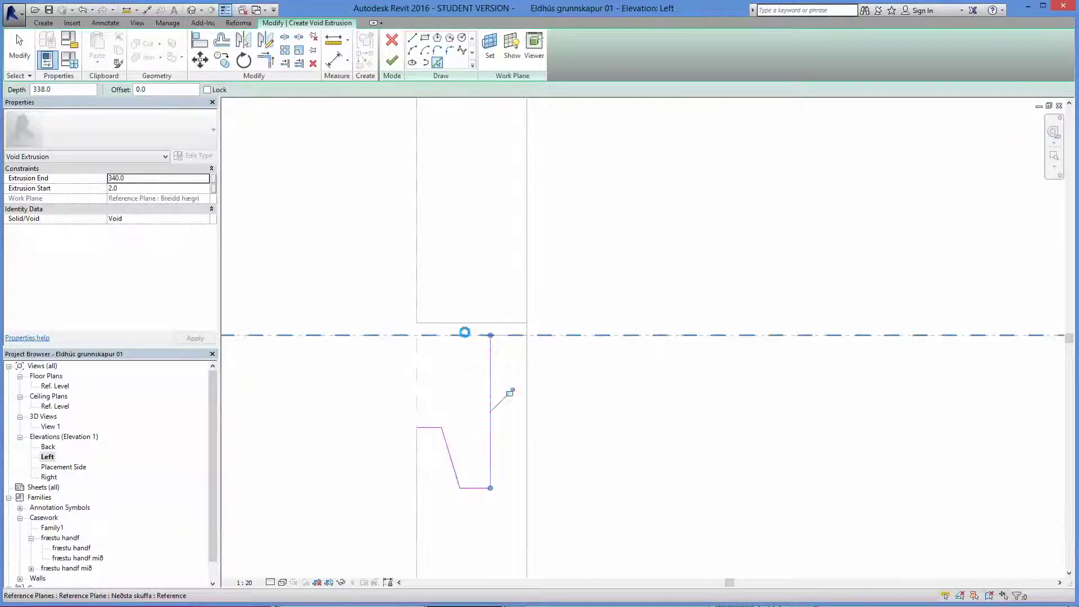
click(465, 336)
click(419, 276)
- Trim the traced lines at the upper corners into a closed groove profile
click(271, 56)
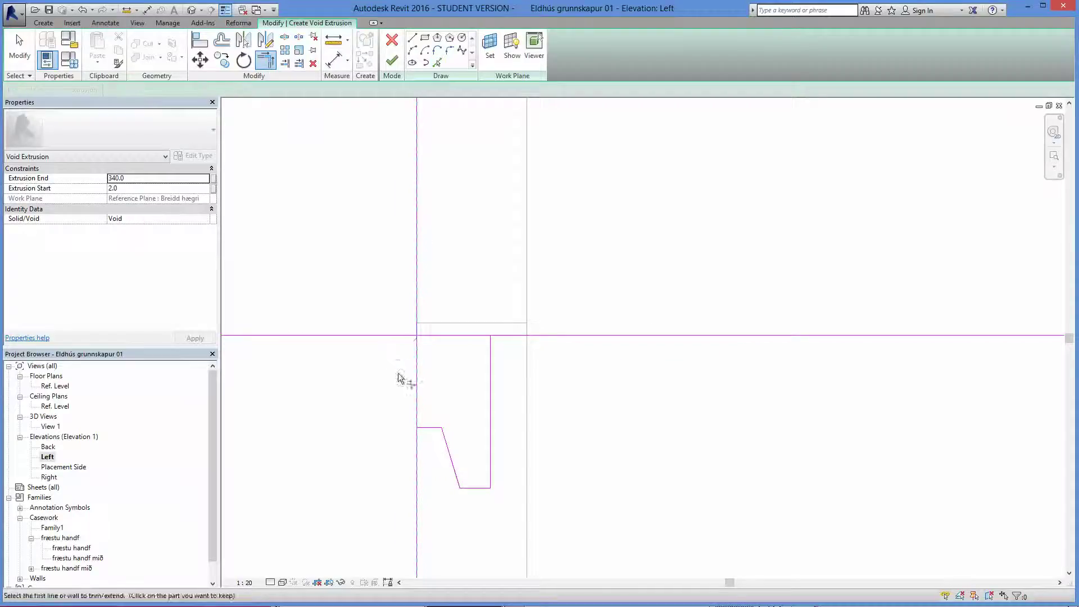
click(419, 376)
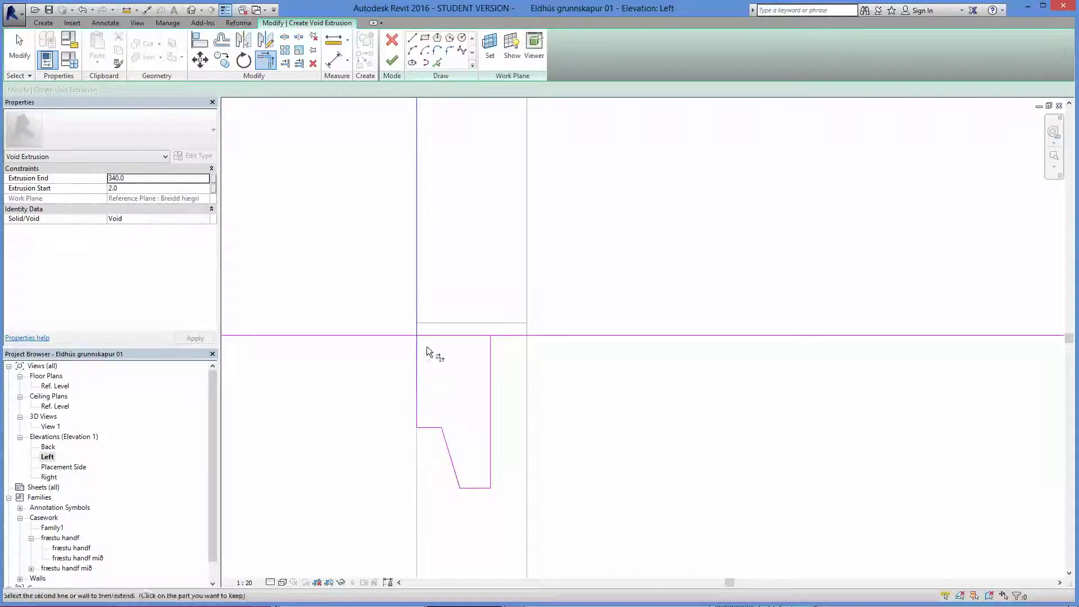
click(433, 337)
click(435, 336)
click(492, 360)
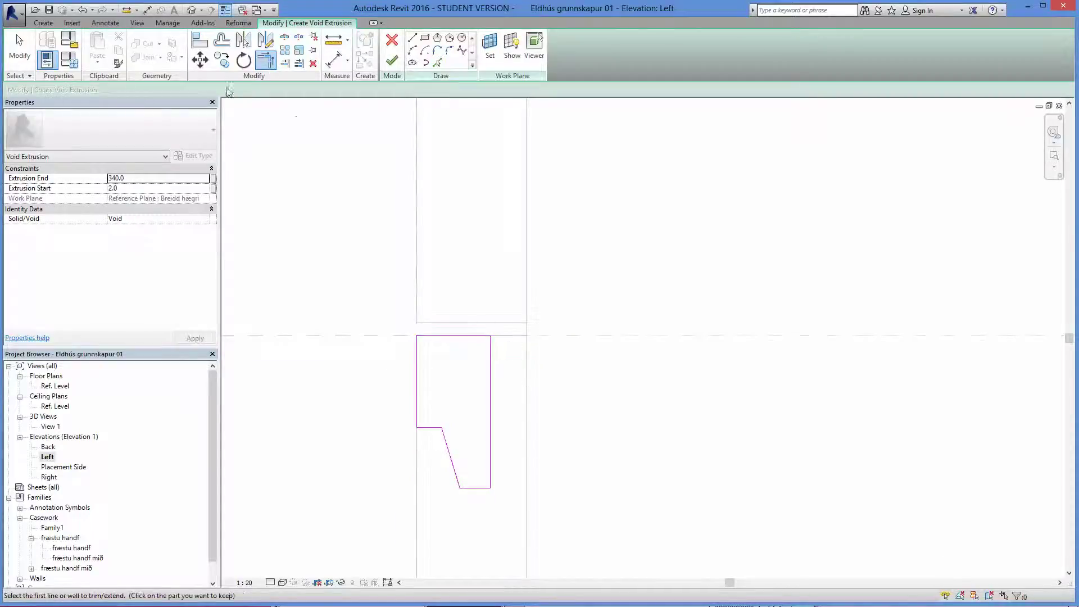
- Move the whole groove profile from the lowest drawer up to the top edge of the middle drawer front
key(Escape)
drag(362, 261, 575, 542)
key(m)
key(v)
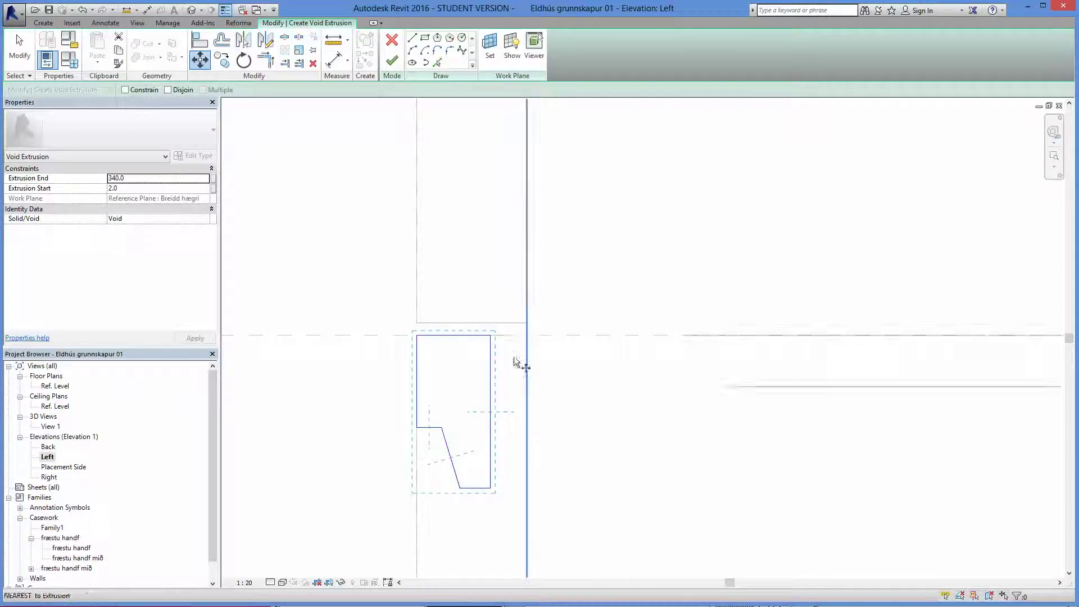
click(525, 337)
scroll(526, 338, down, 7)
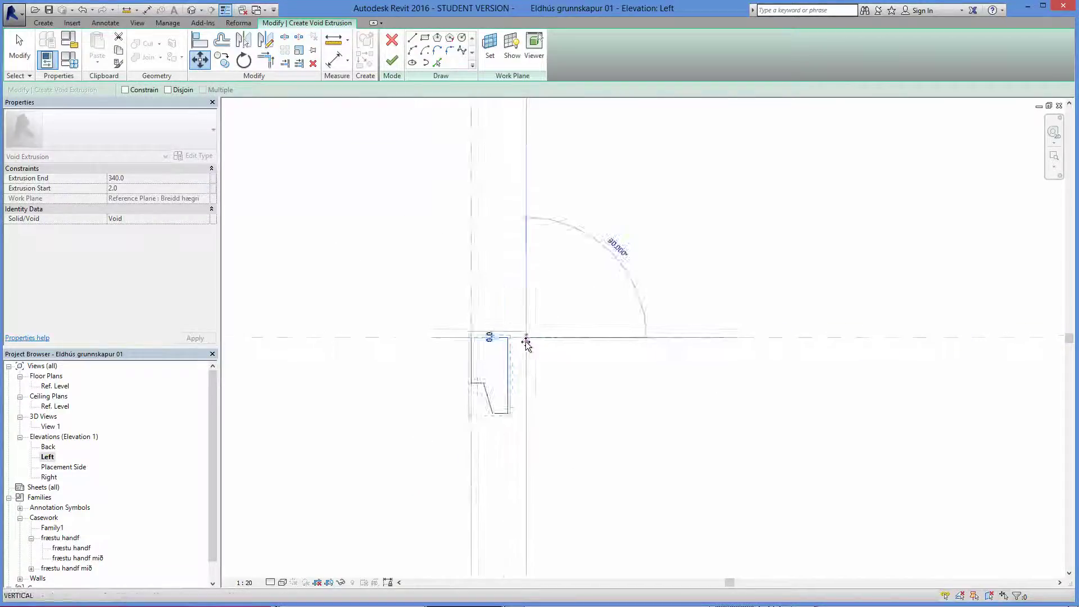
middle_drag(532, 293, 521, 460)
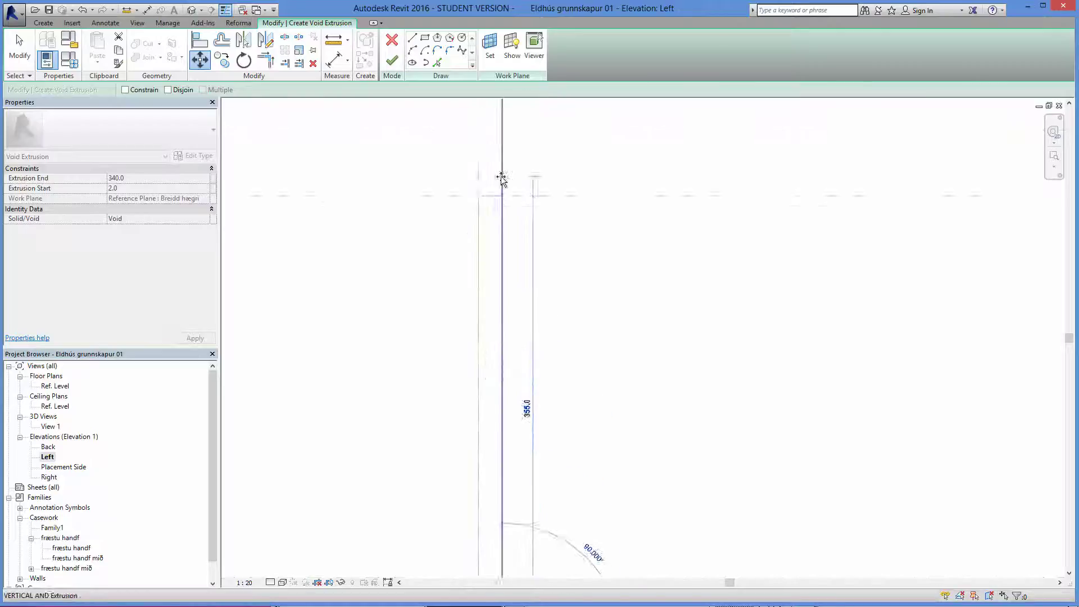
scroll(502, 211, up, 5)
click(509, 204)
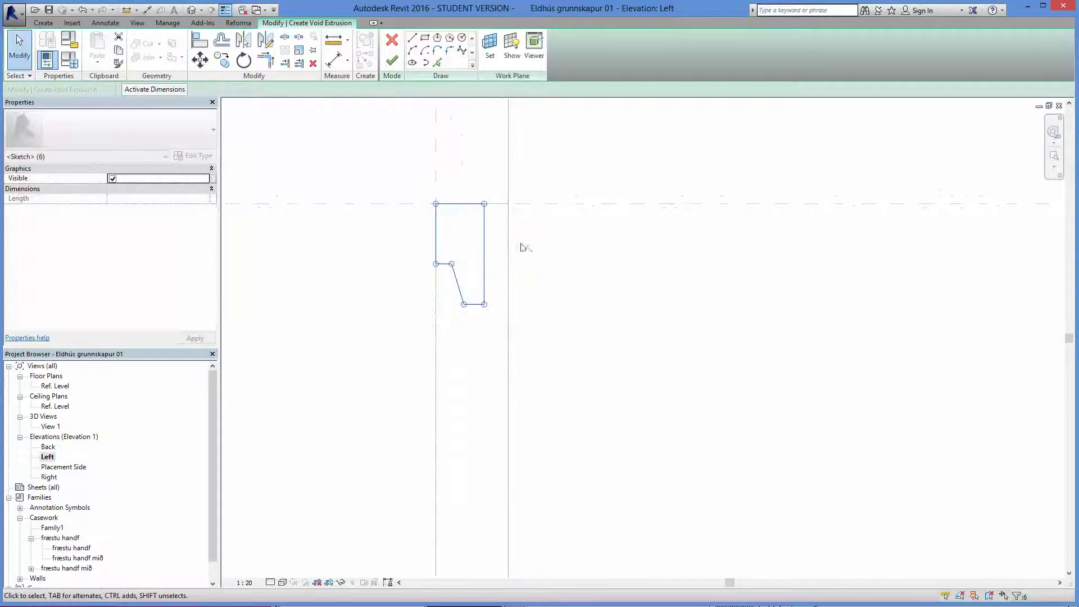
- Align and lock the groove profile's top edge to the middle drawer's top plane and its front edge to the front plane
scroll(520, 244, up, 2)
click(290, 304)
scroll(336, 299, down, 1)
middle_drag(336, 300, 386, 365)
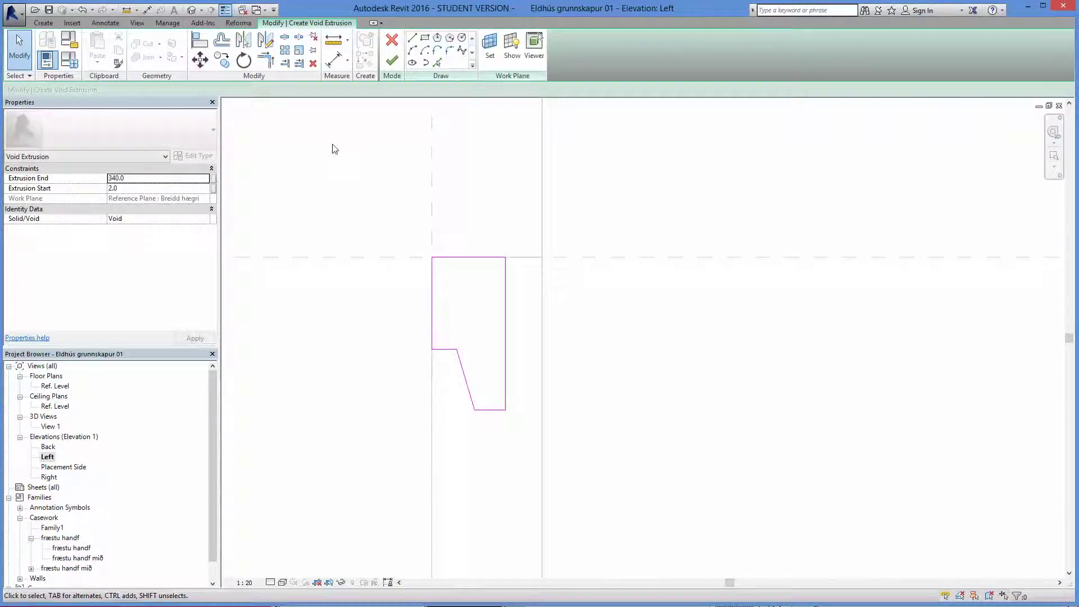
click(200, 41)
click(375, 258)
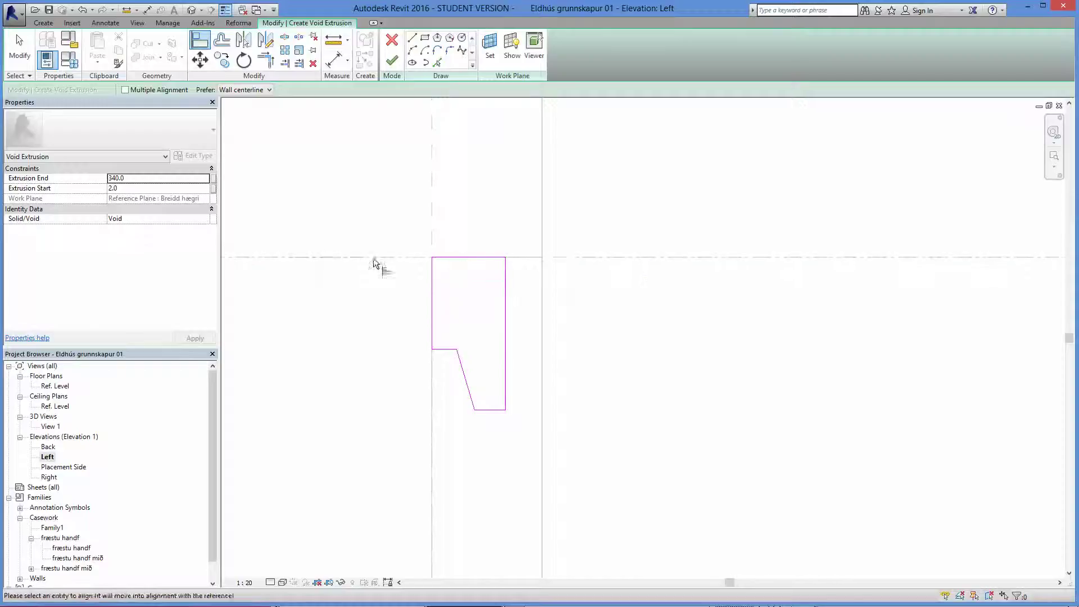
click(469, 258)
click(623, 279)
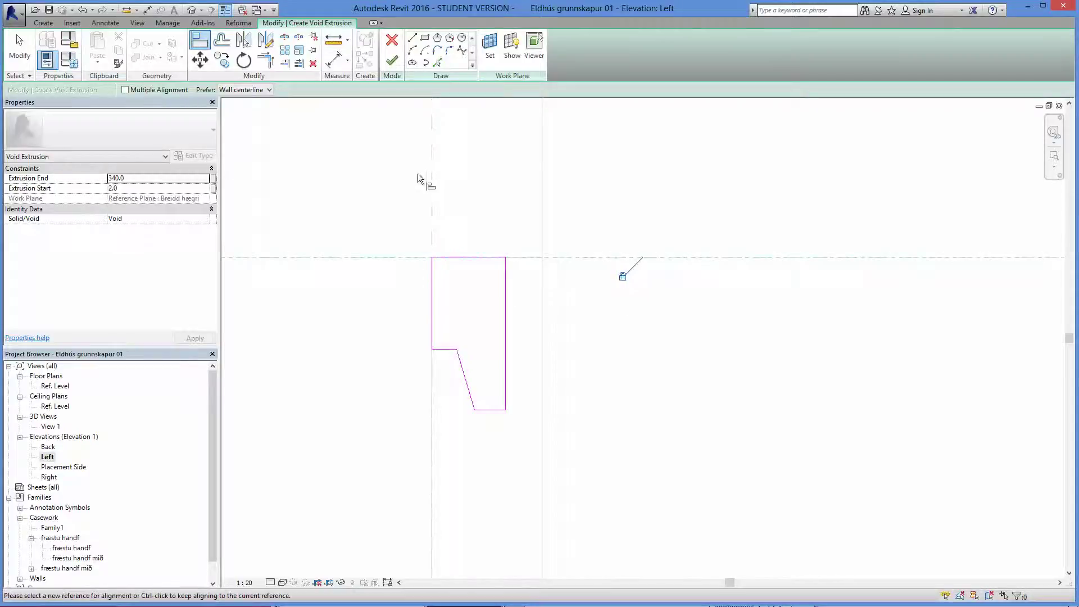
click(430, 186)
click(433, 301)
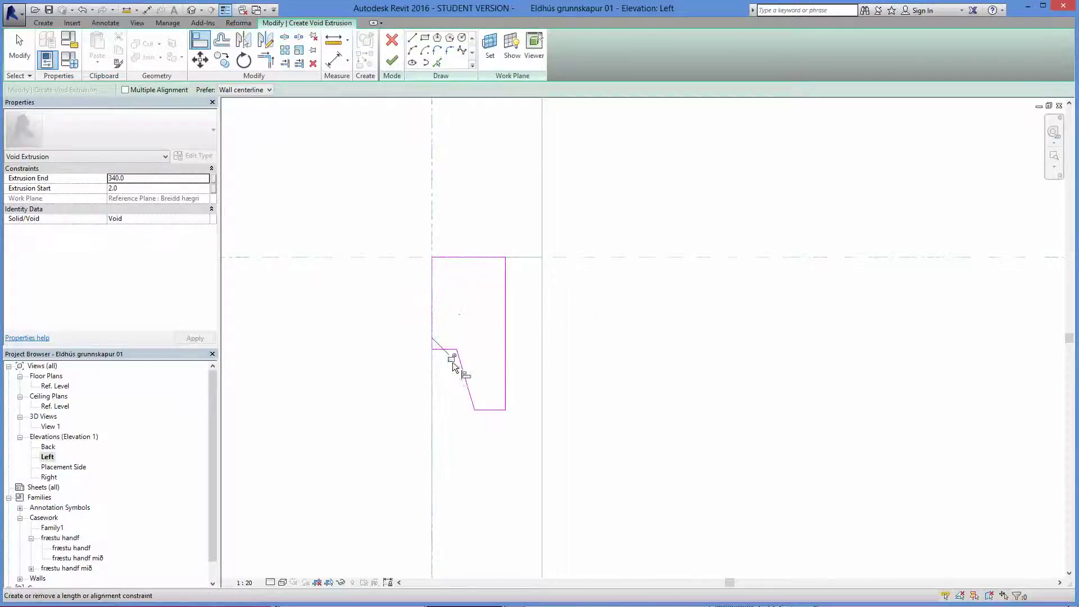
click(453, 360)
- Dimension and lock the groove's front opening height below the top plane and its depth from the front plane
click(334, 63)
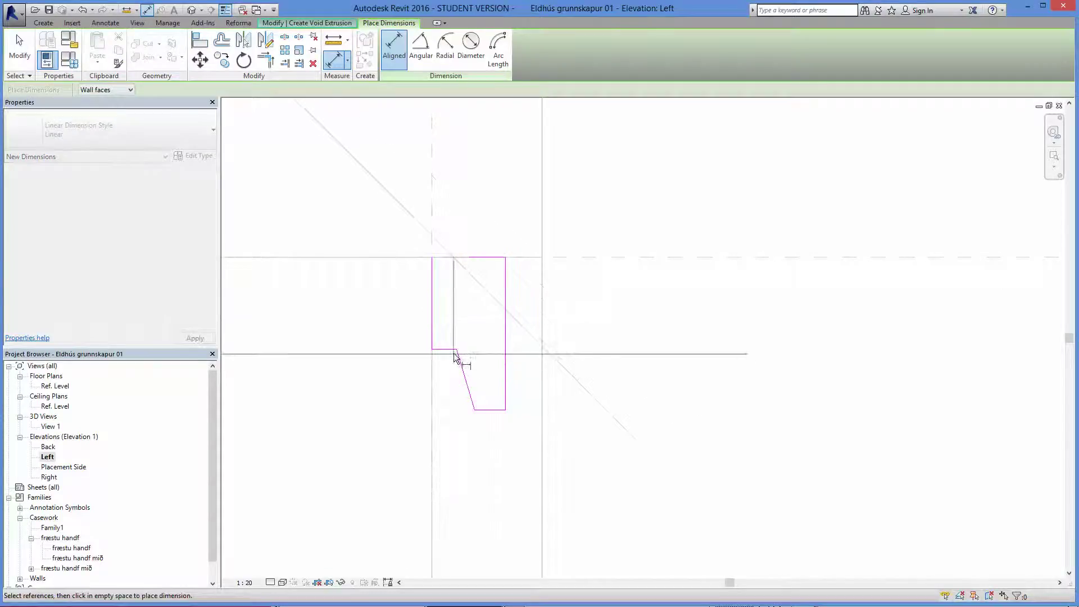
scroll(506, 357, down, 3)
scroll(681, 368, down, 3)
scroll(682, 366, down, 2)
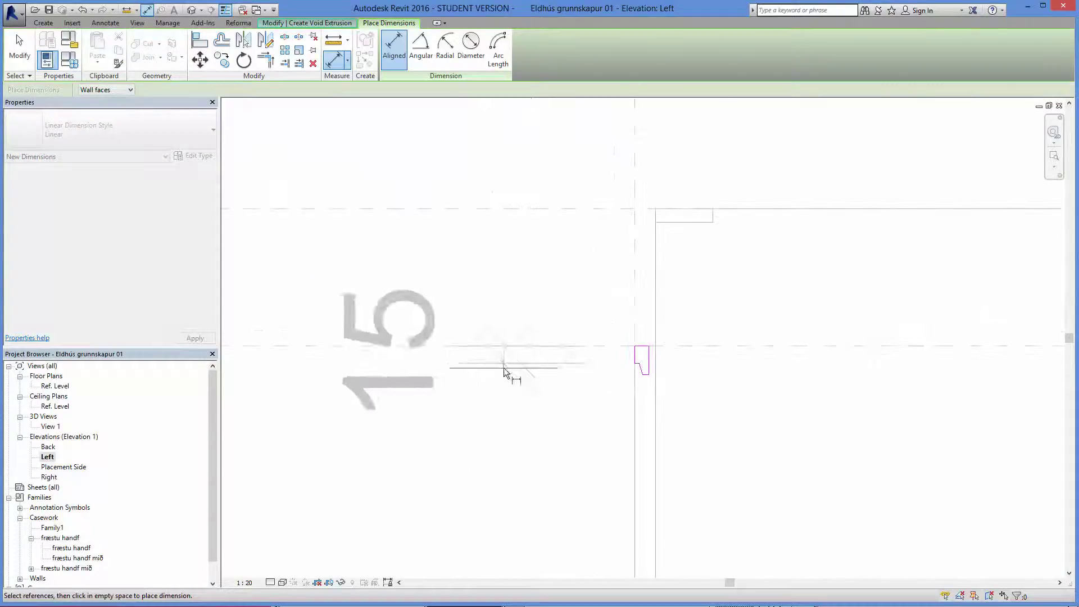
click(504, 367)
scroll(575, 382, down, 2)
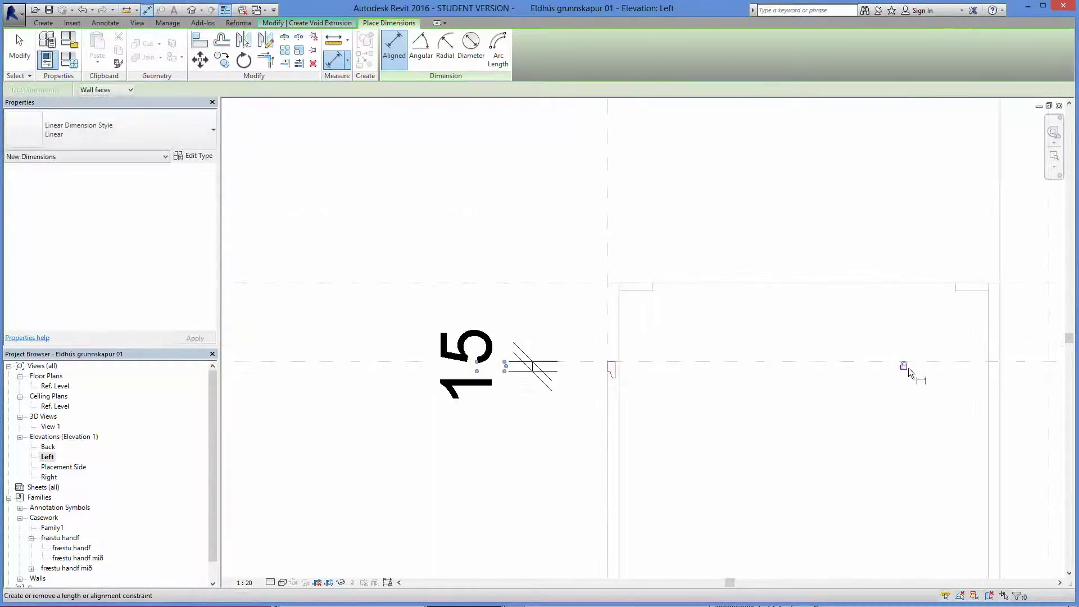
scroll(610, 373, up, 4)
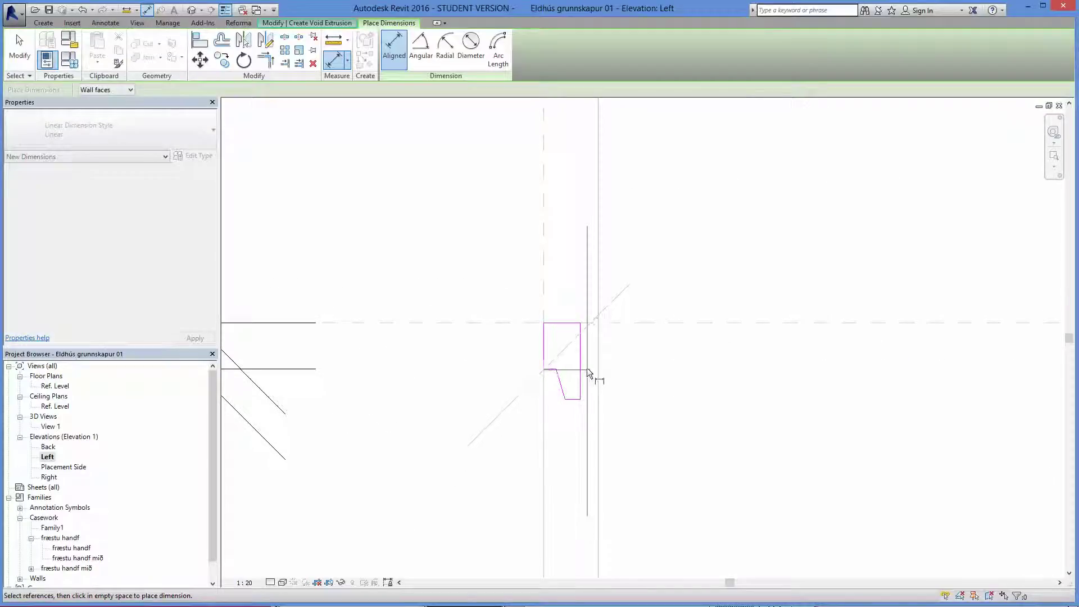
scroll(587, 371, down, 5)
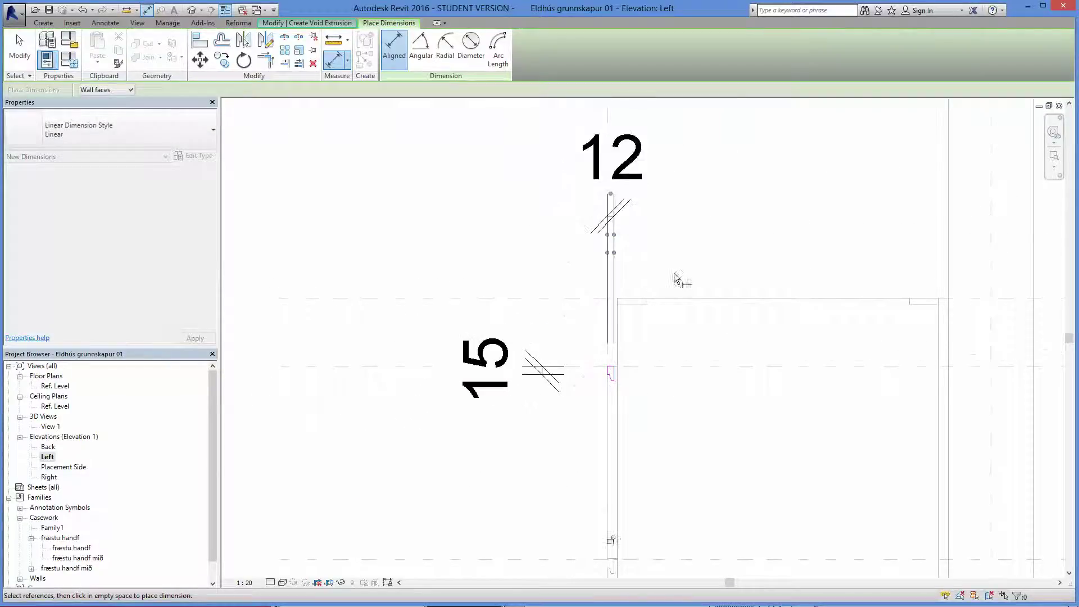
- Dimension and lock the groove's full height from the top plane to its lowest edge
scroll(612, 346, up, 5)
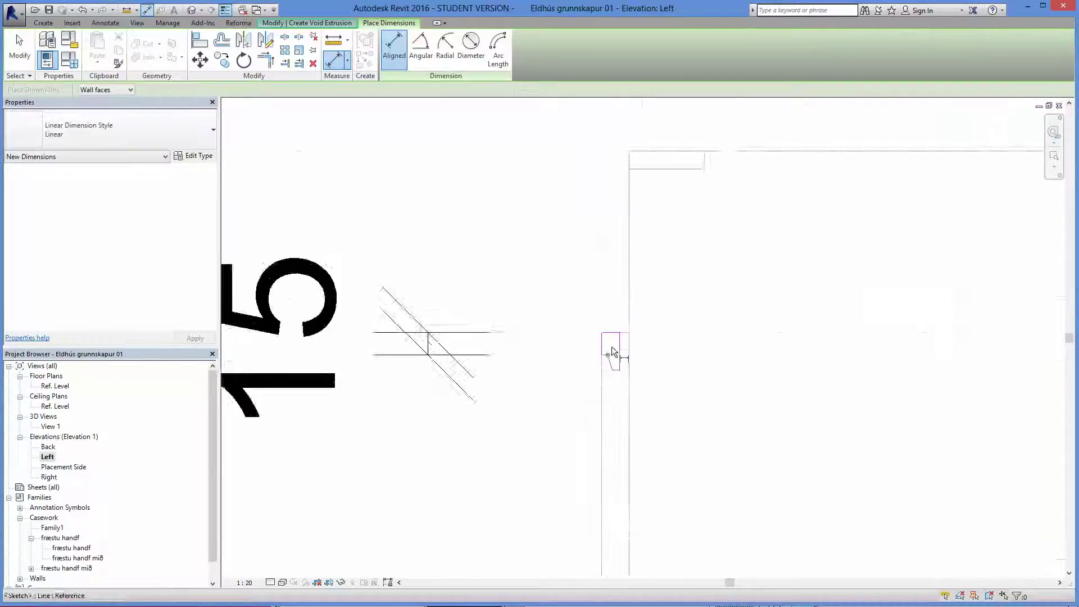
click(638, 326)
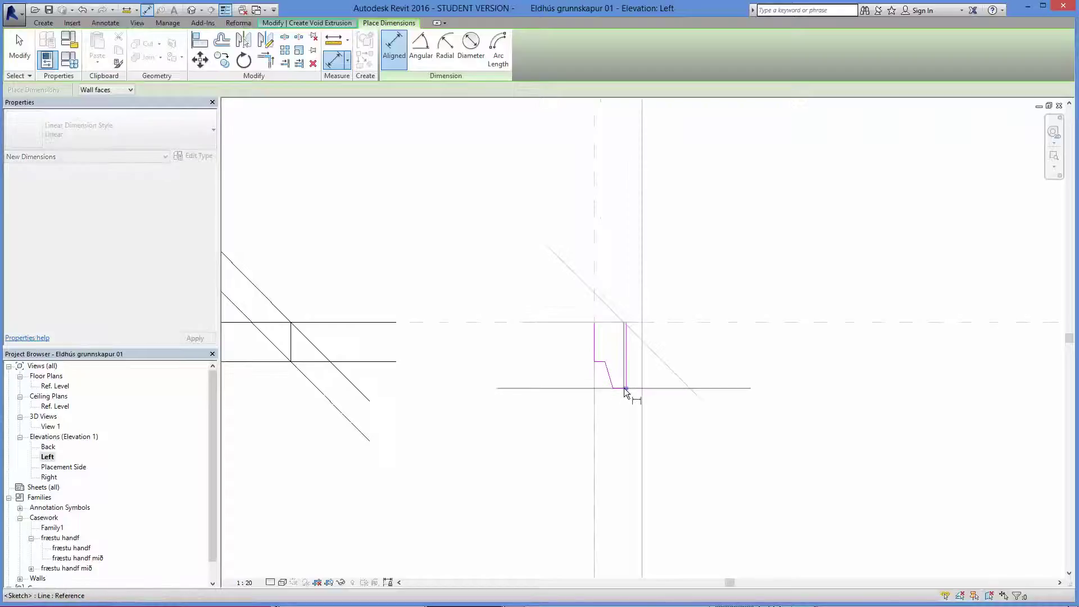
scroll(620, 392, down, 6)
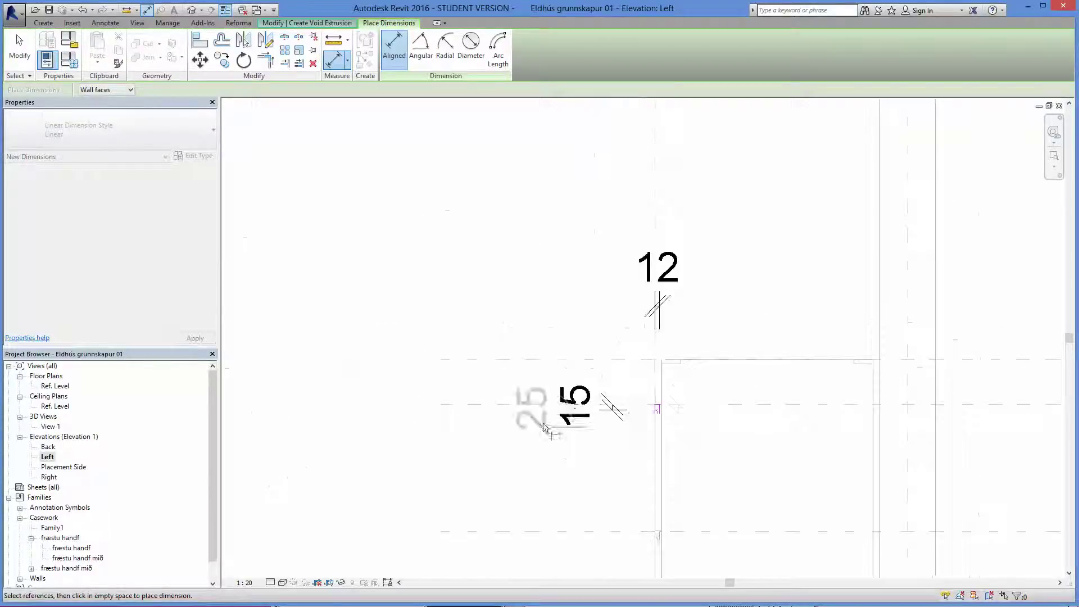
click(696, 413)
scroll(652, 423, up, 5)
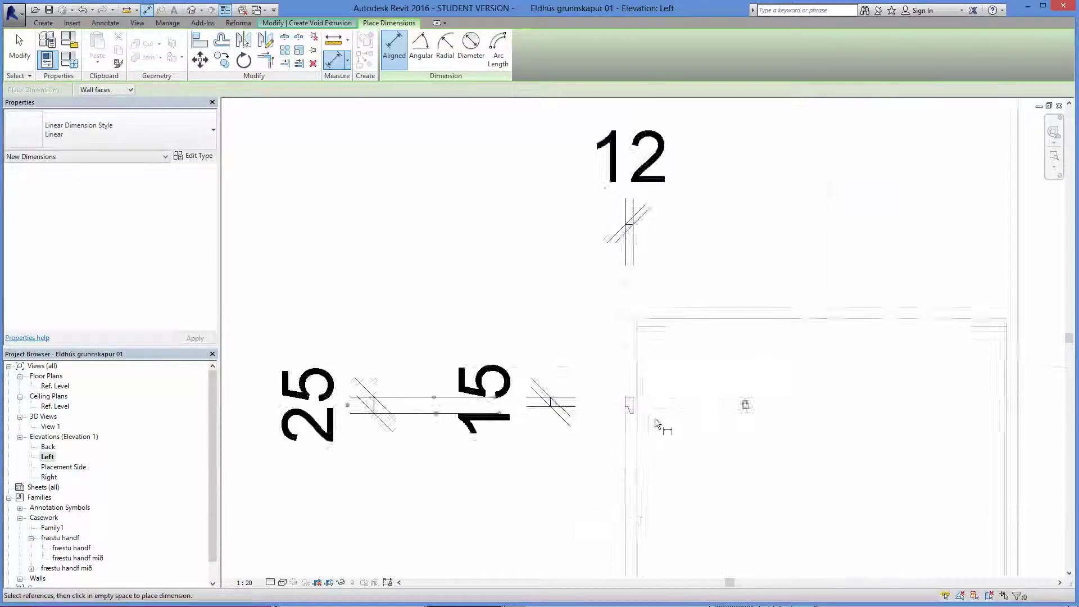
middle_drag(585, 445, 566, 434)
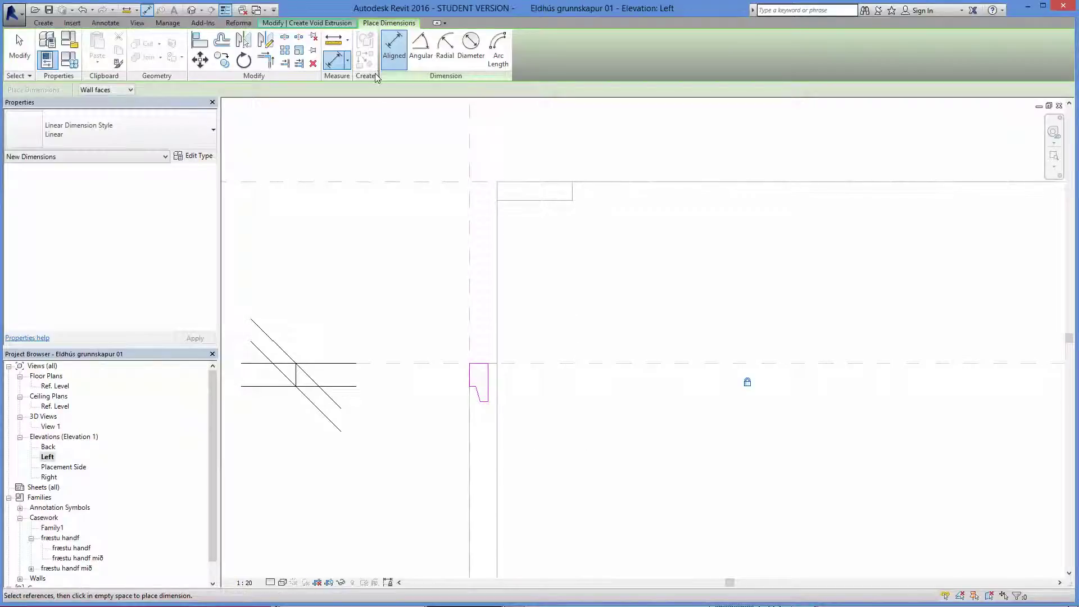
- Keep the Breidd hægri work plane, set the extrusion start to 0, and finish the void extrusion
click(298, 25)
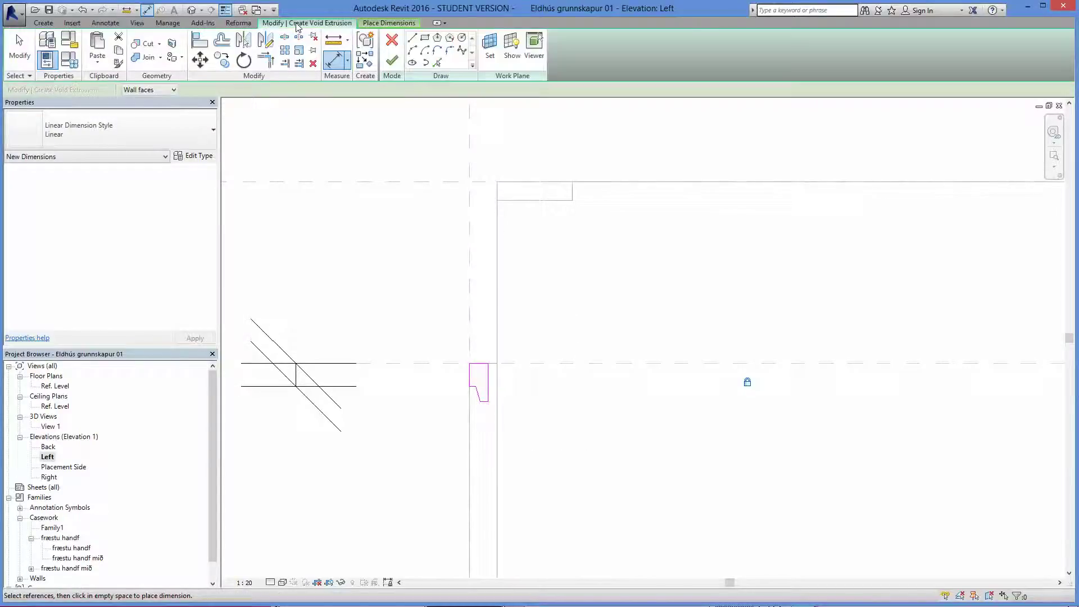
click(489, 56)
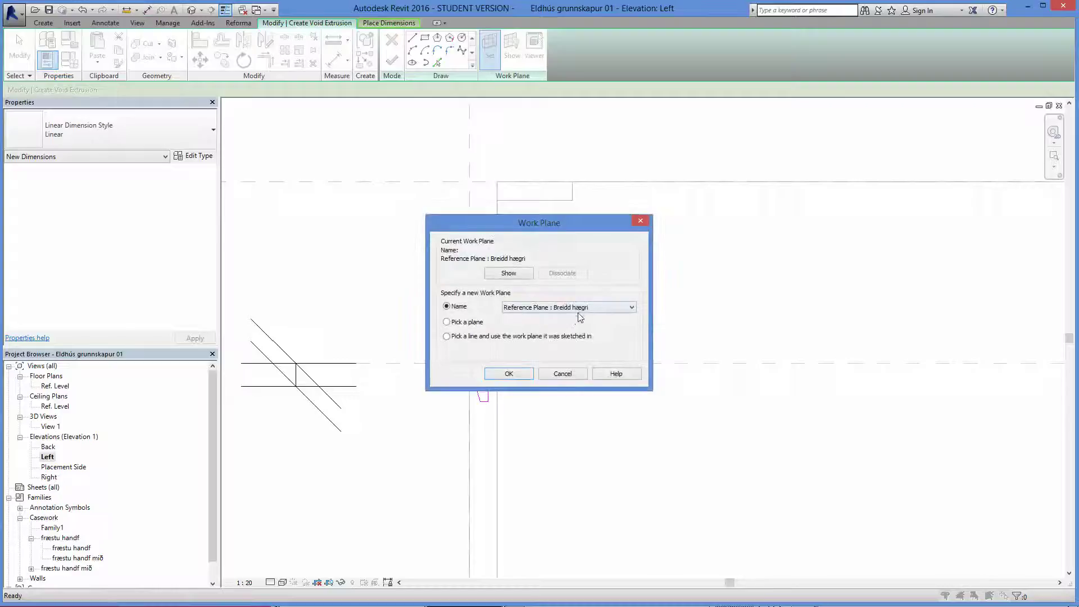
click(508, 374)
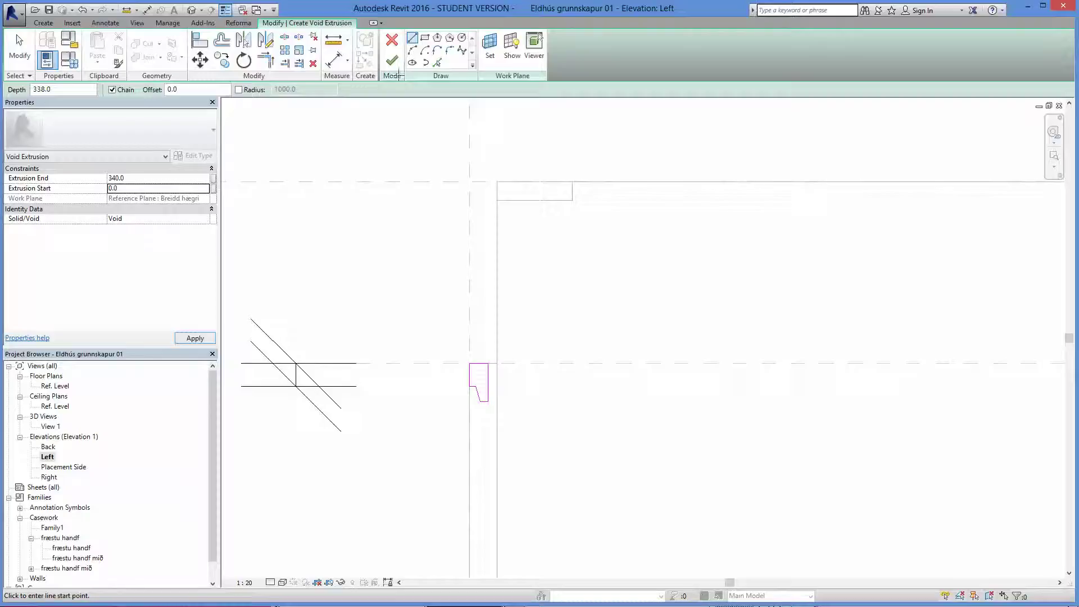
click(393, 60)
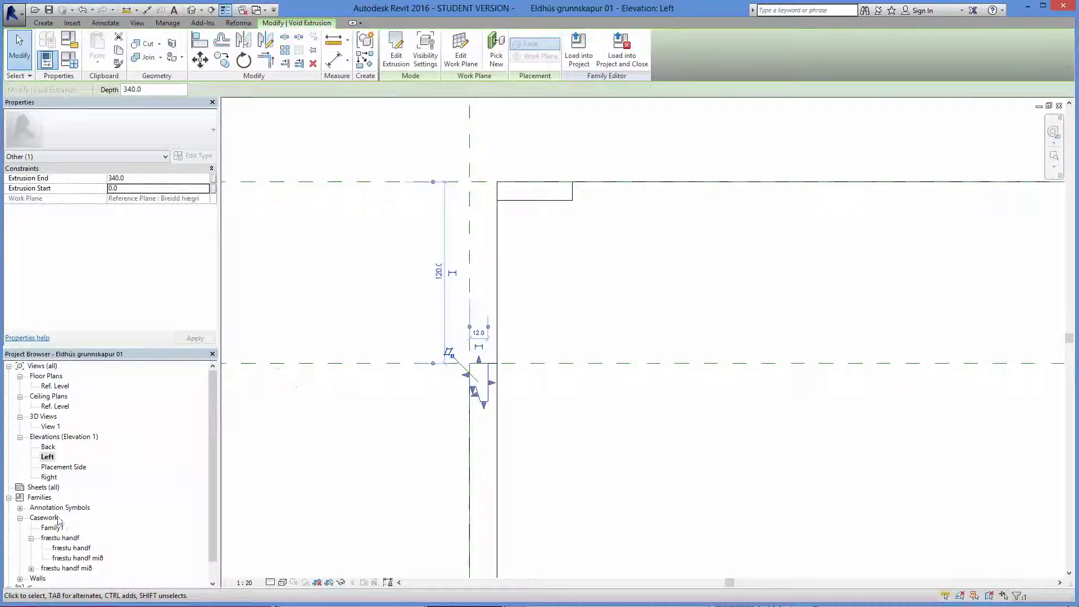
- In the Placement Side elevation, stretch the middle drawer's groove void to both cabinet width planes and lock both ends
double_click(56, 467)
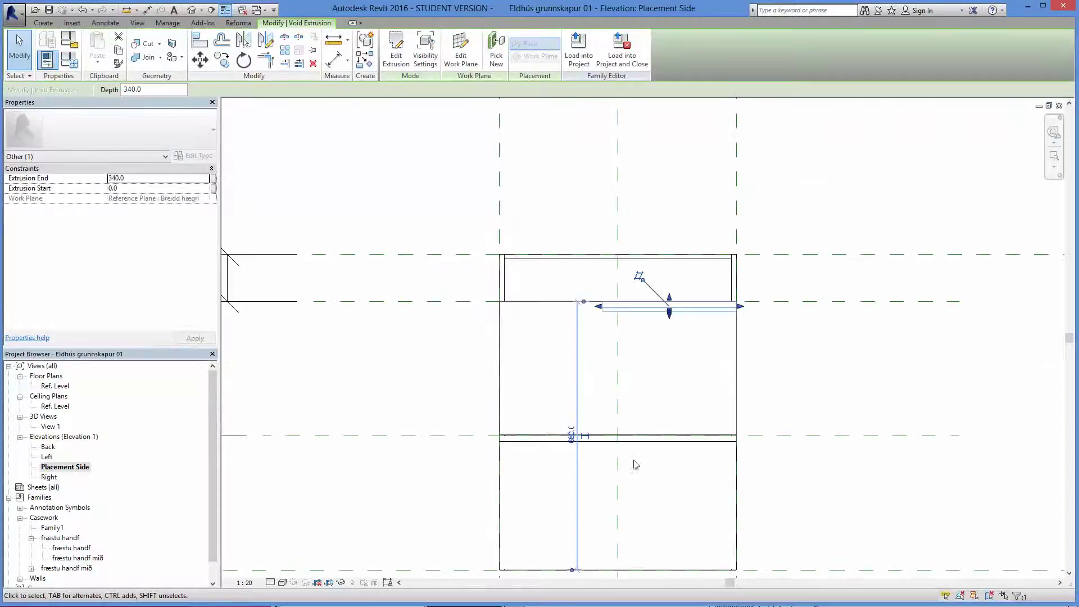
scroll(669, 304, up, 1)
scroll(785, 310, up, 1)
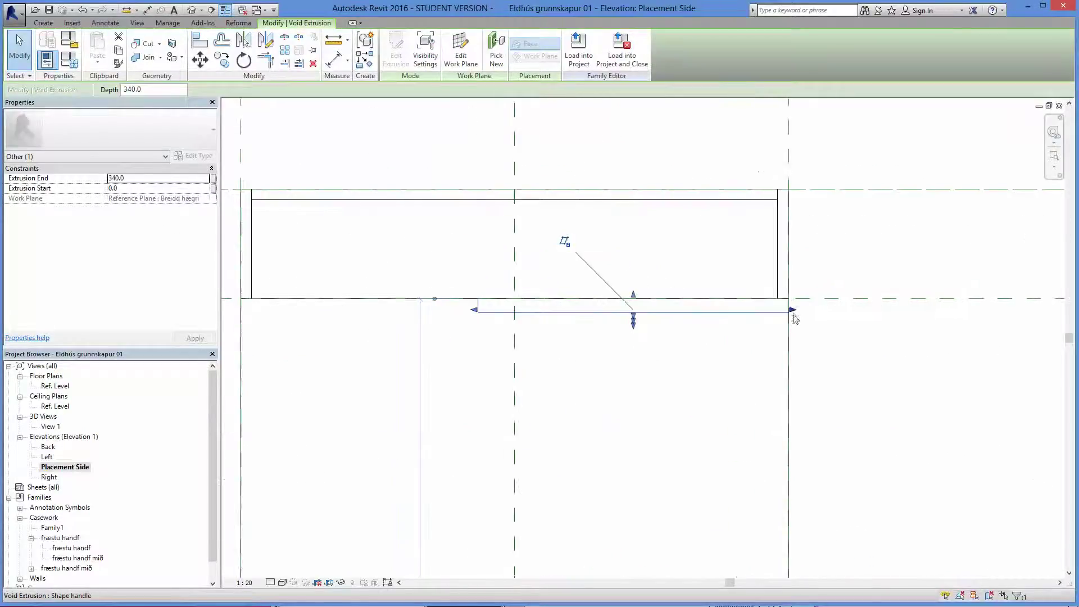
drag(793, 311, 798, 385)
scroll(807, 366, down, 2)
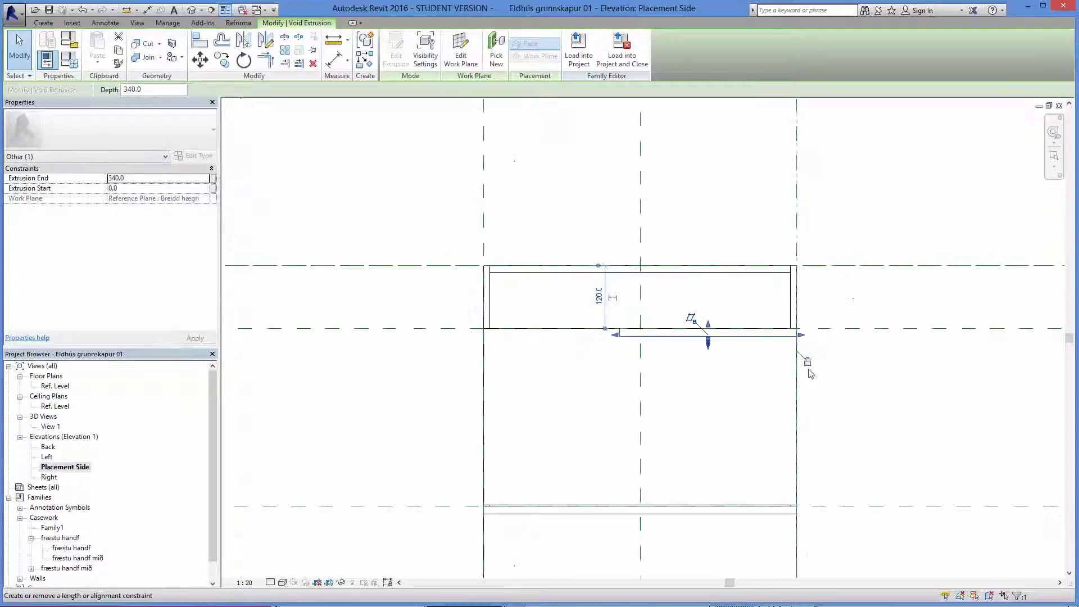
drag(616, 338, 482, 338)
click(464, 319)
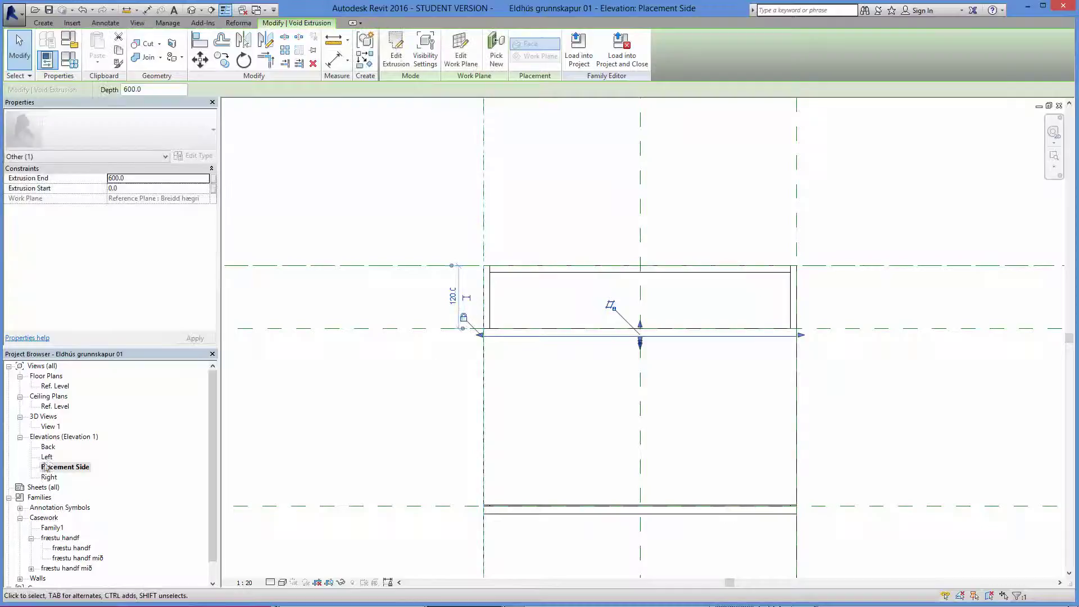
- Examine the middle drawer's grip groove in the 3D view and the drawer reference planes in the Left elevation
double_click(51, 427)
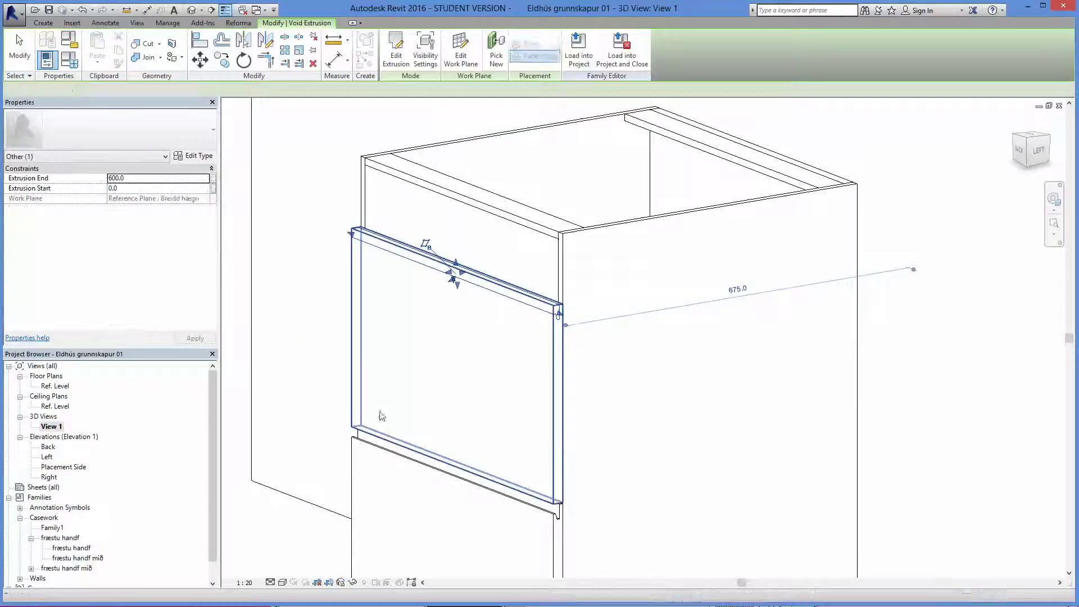
click(279, 512)
scroll(615, 465, down, 2)
middle_drag(592, 458, 523, 383)
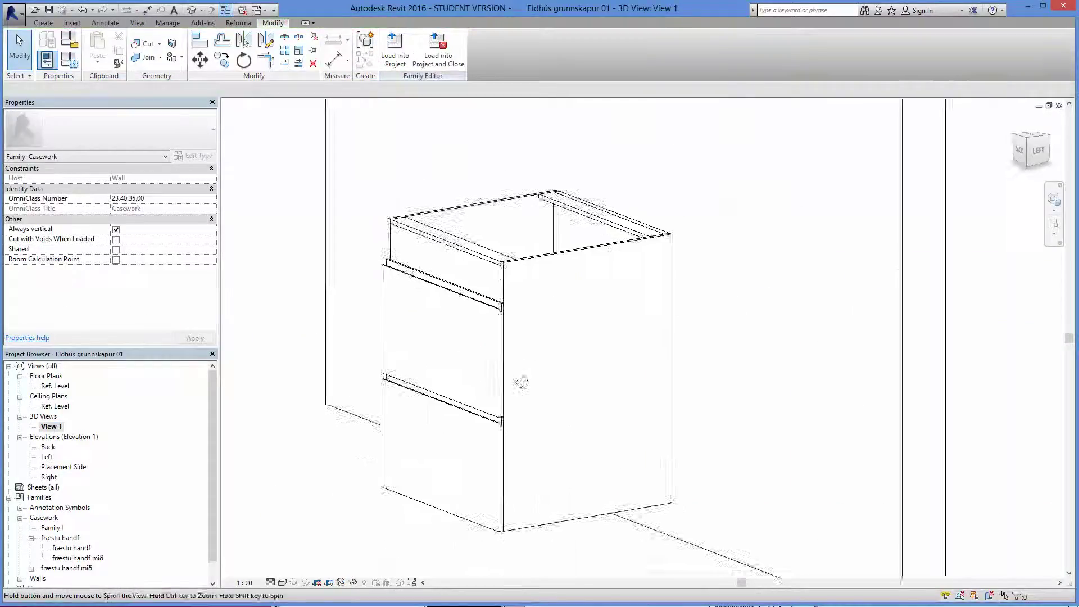
shift+middle_drag(526, 458, 424, 428)
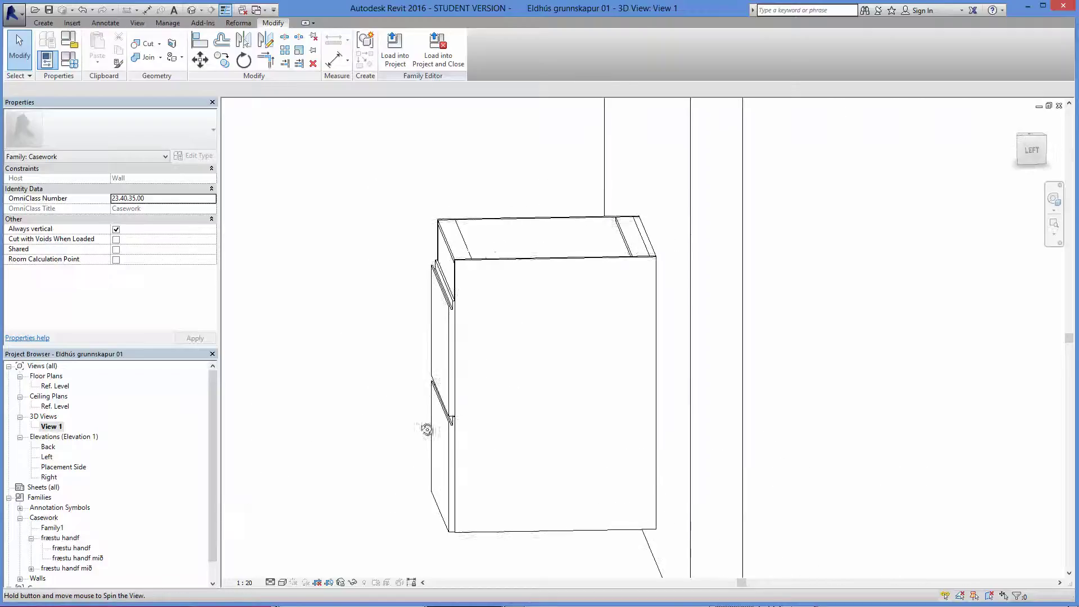
scroll(420, 281, up, 5)
scroll(303, 381, down, 1)
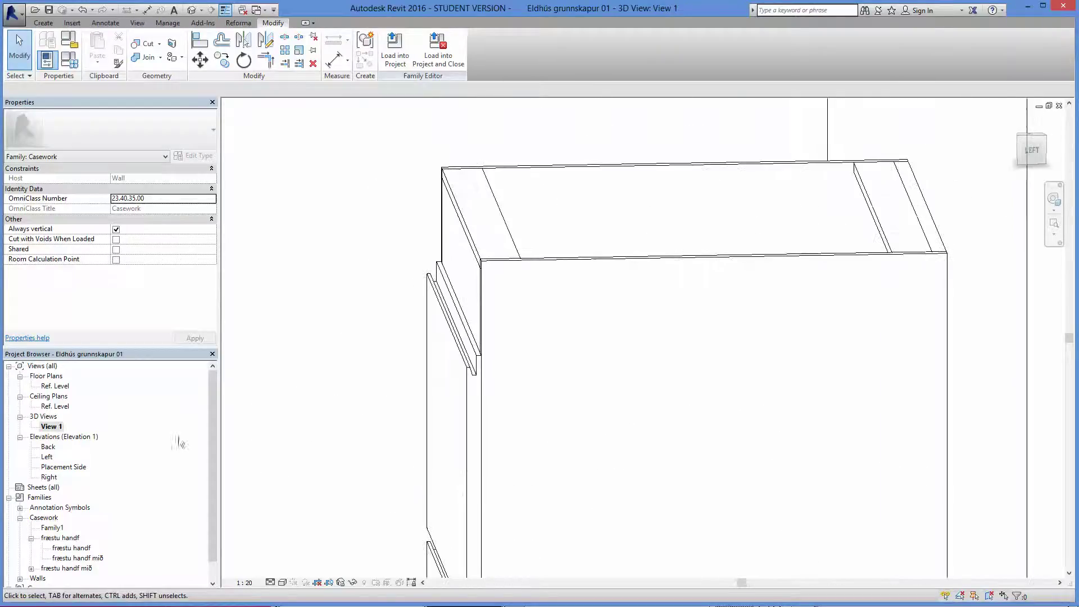
double_click(46, 457)
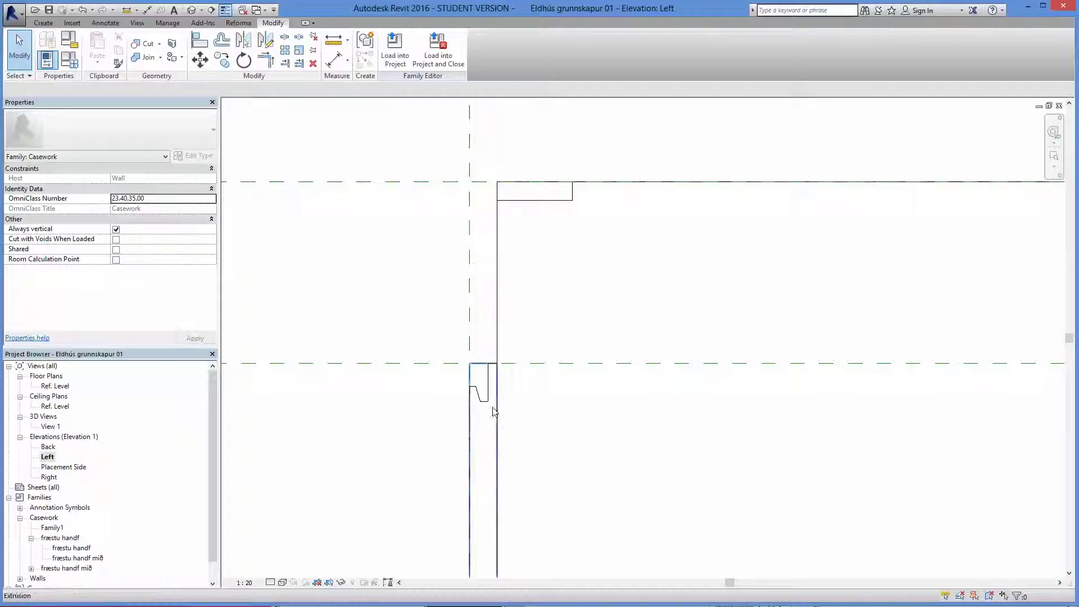
scroll(433, 386, down, 3)
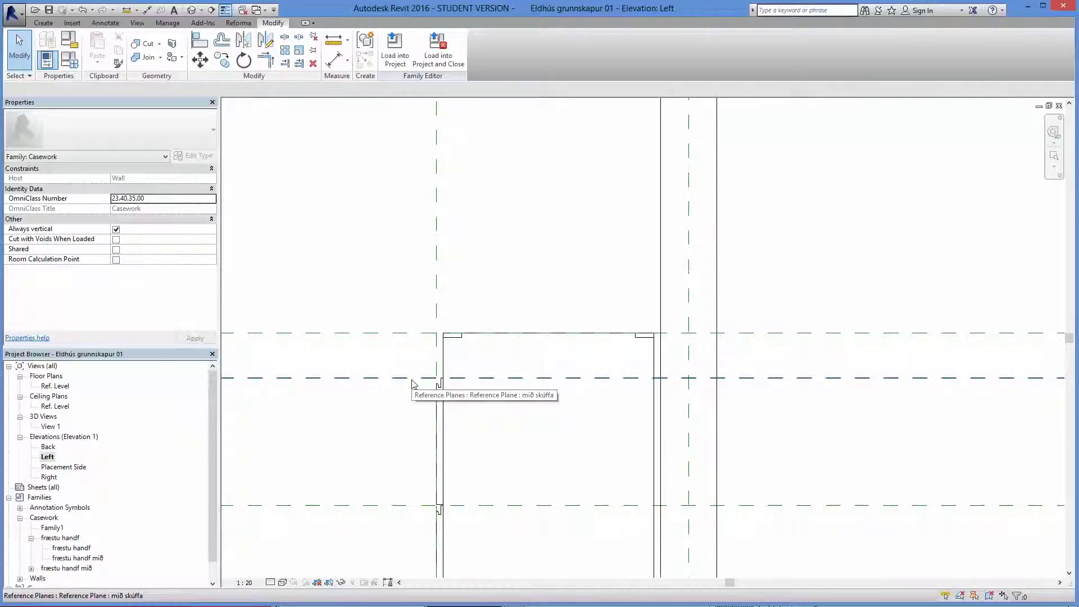
scroll(407, 371, up, 3)
scroll(399, 351, down, 2)
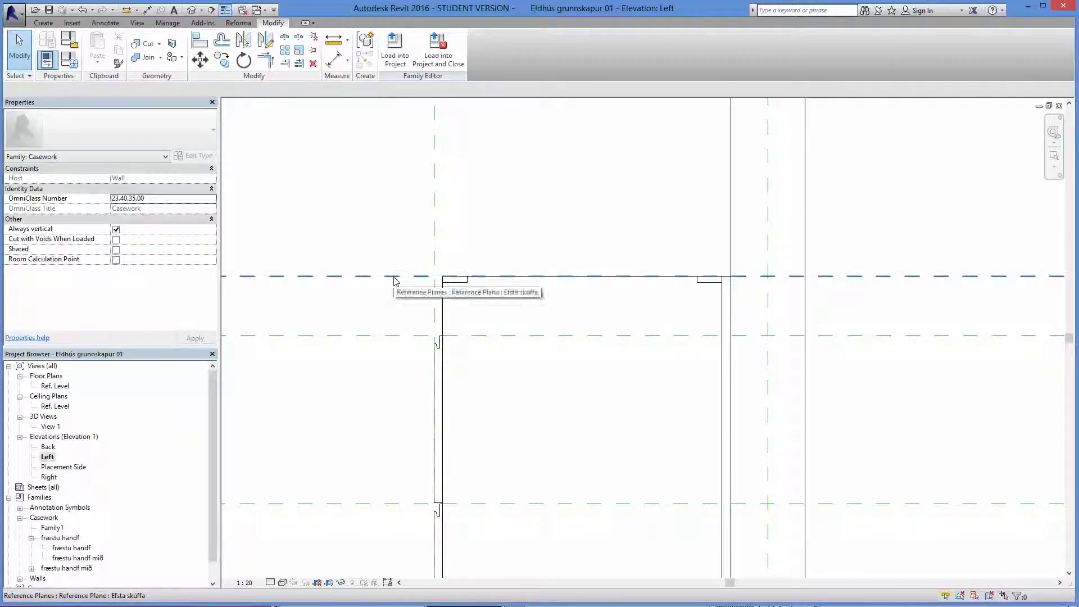
scroll(581, 332, down, 3)
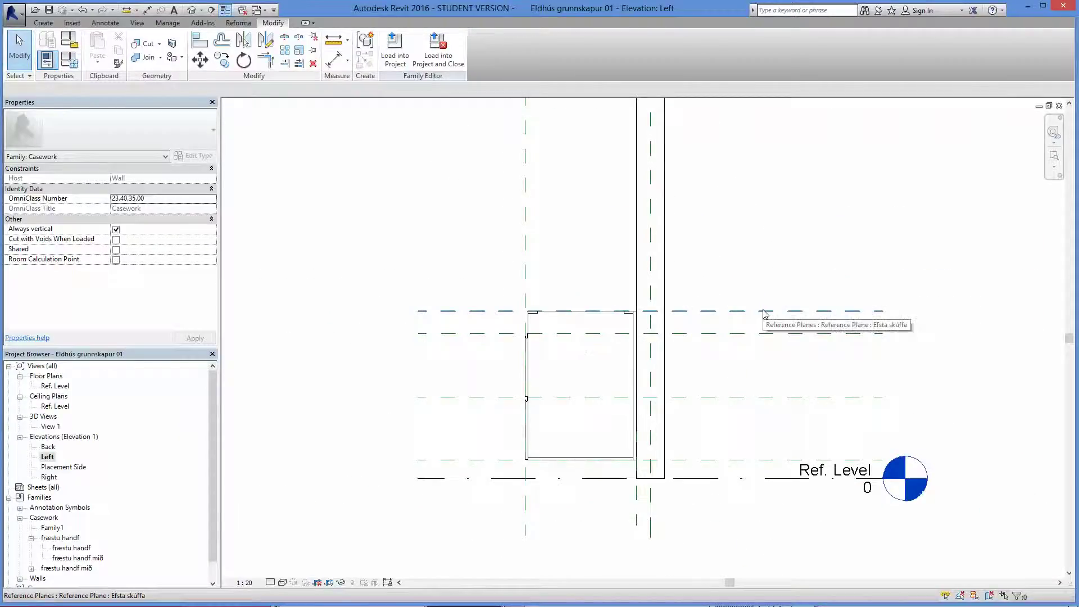
- Start a new solid extrusion for the top drawer front in the Ref. Level floor plan
double_click(55, 387)
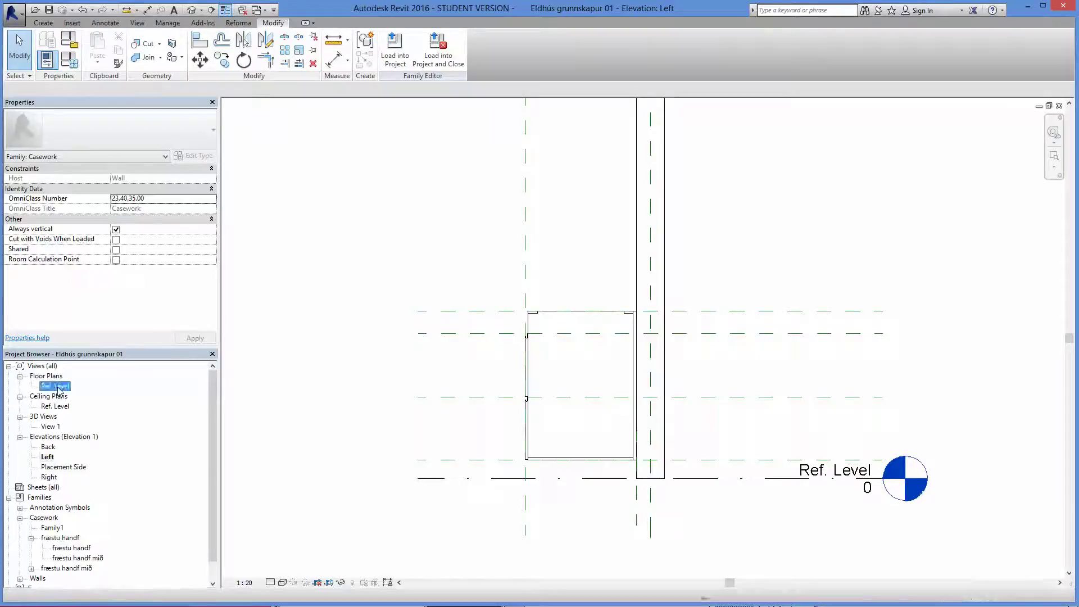
scroll(630, 354, up, 1)
middle_drag(629, 354, 467, 347)
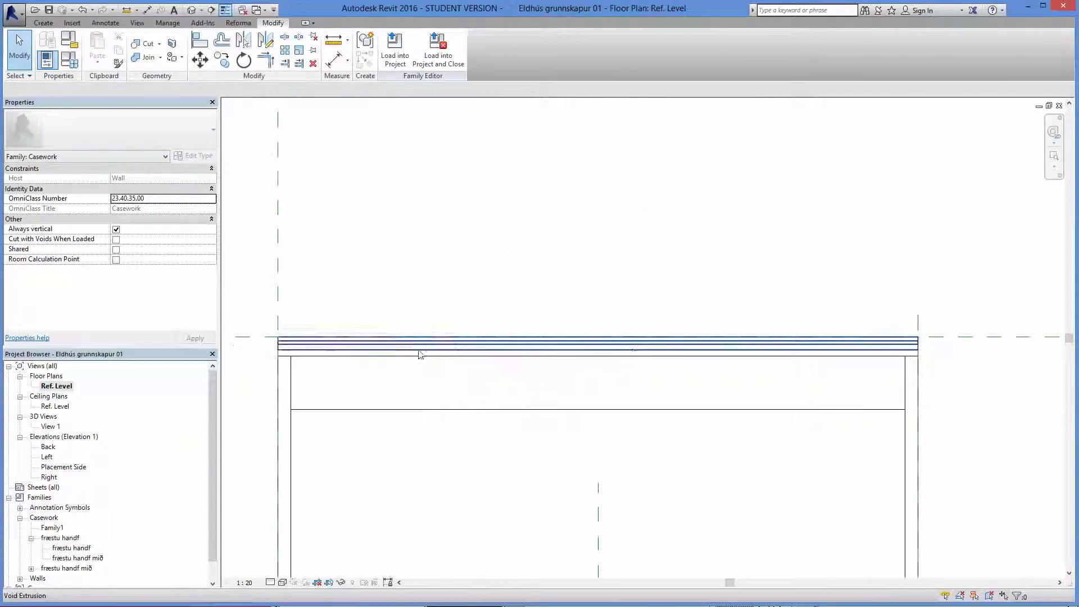
click(44, 24)
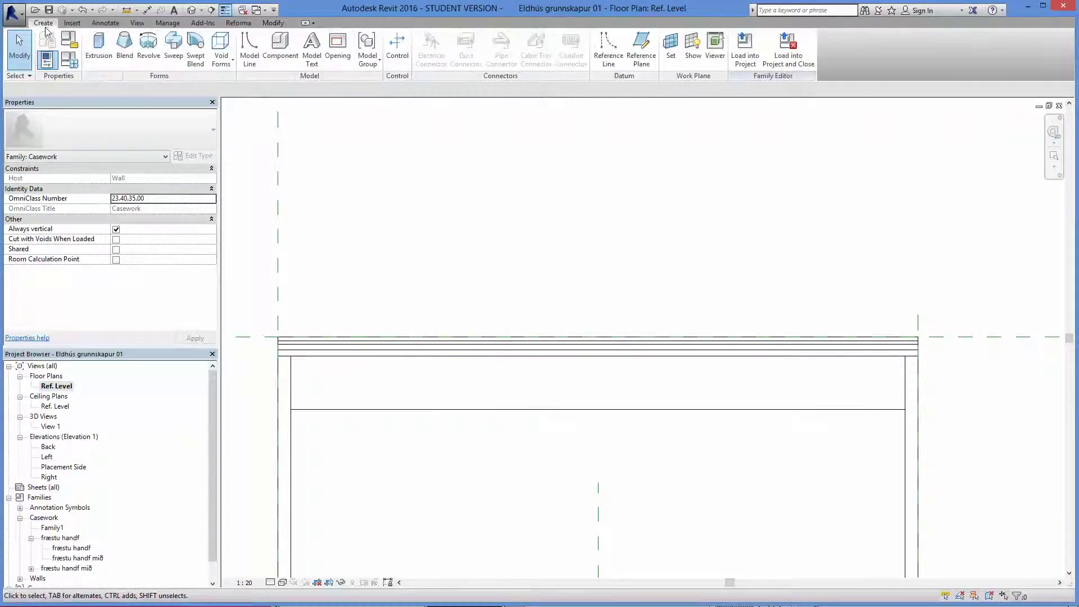
click(96, 46)
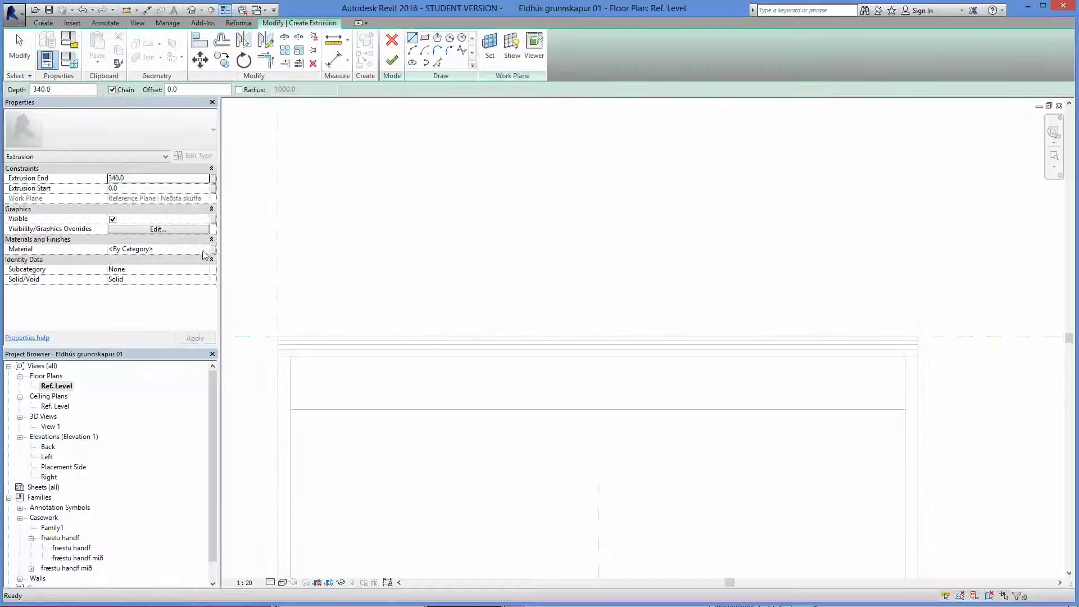
click(208, 251)
click(208, 248)
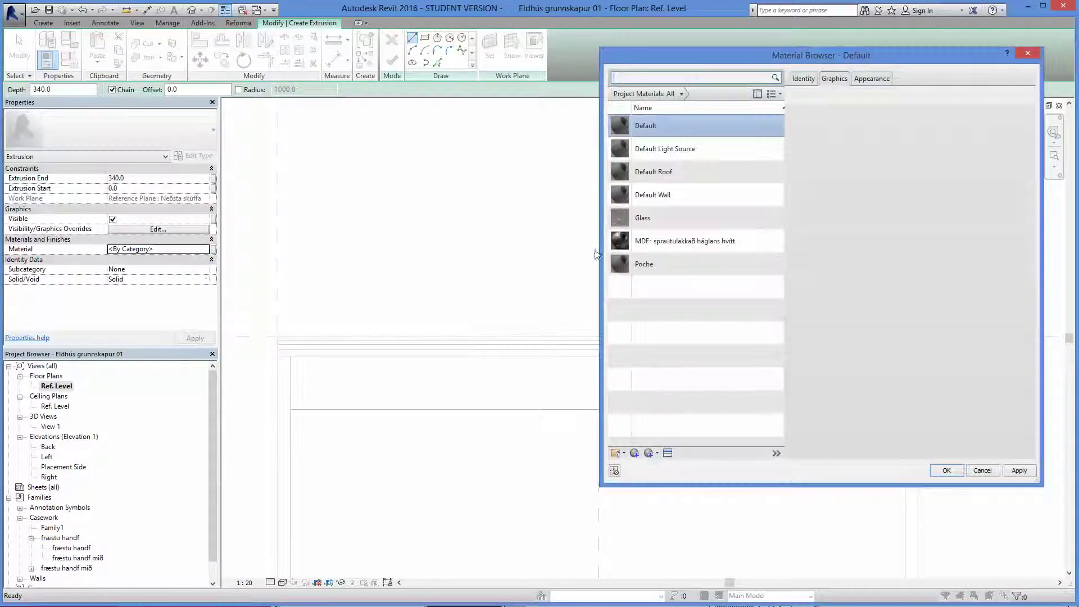
click(983, 534)
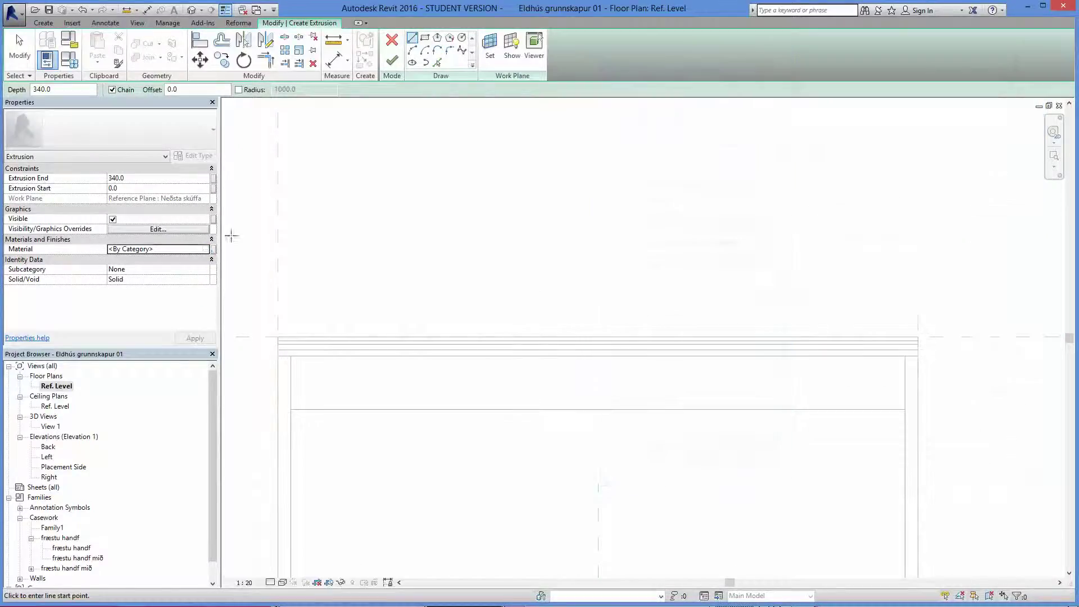
- Associate the extrusion's material with the Skúffuframhlið family parameter
click(212, 251)
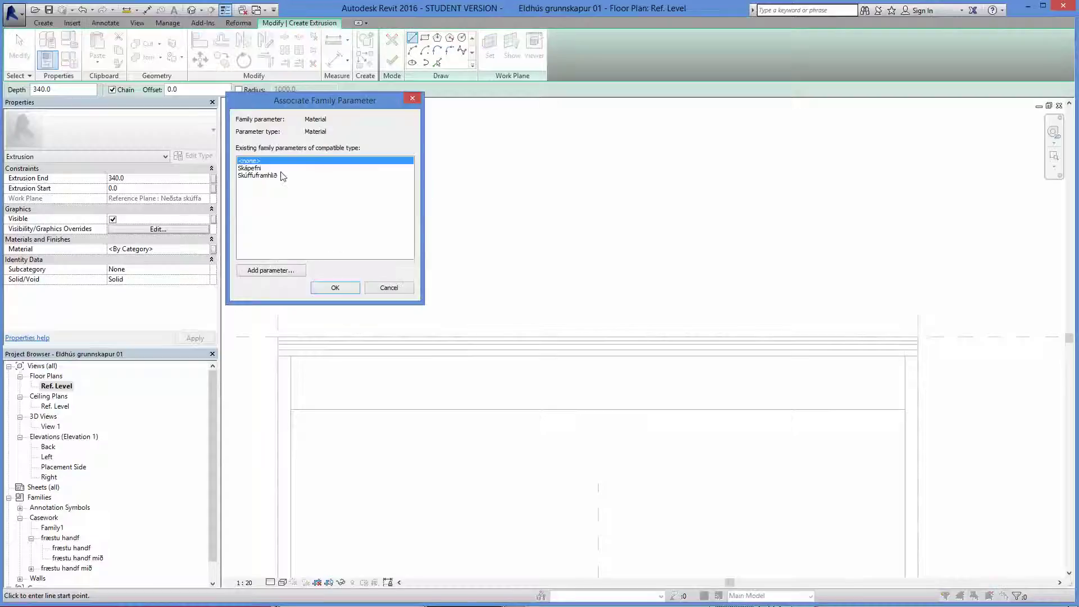
click(266, 176)
click(328, 288)
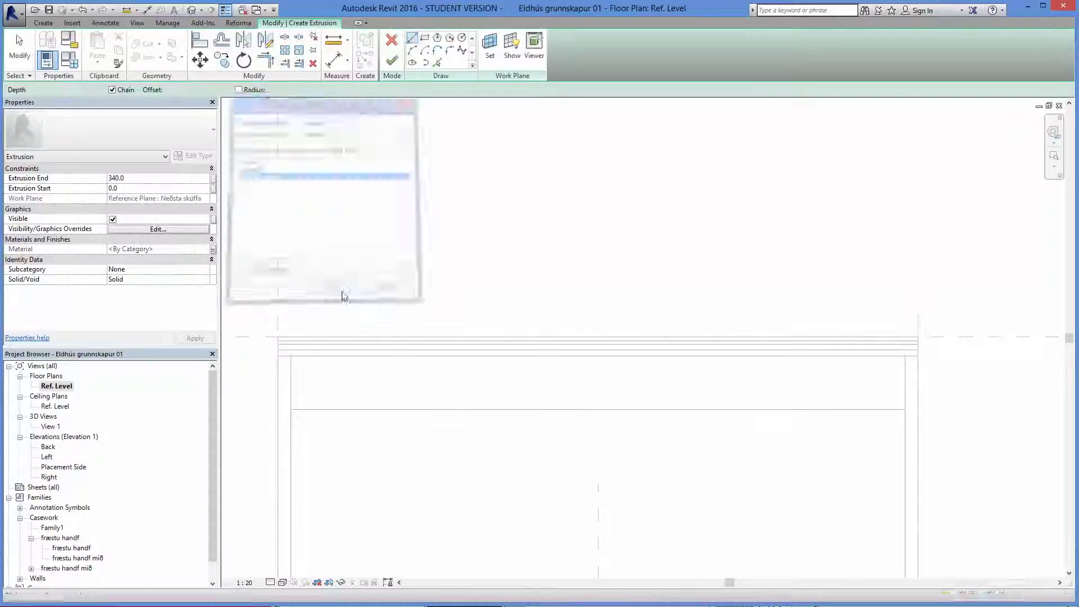
- Set the extrusion's work plane to the mið skúffa reference plane
click(491, 63)
click(543, 307)
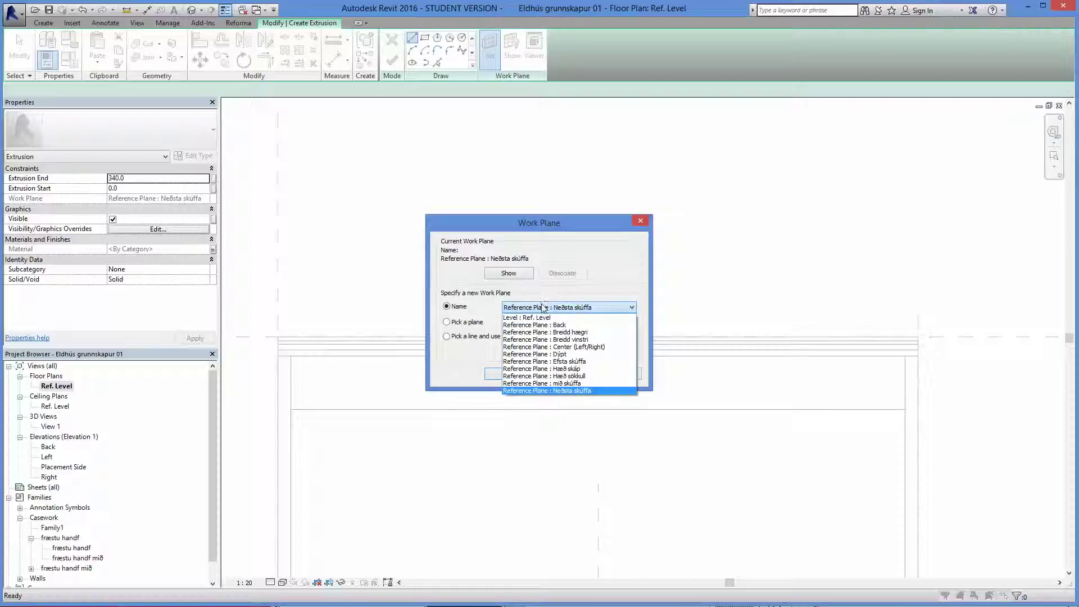
click(575, 383)
click(521, 378)
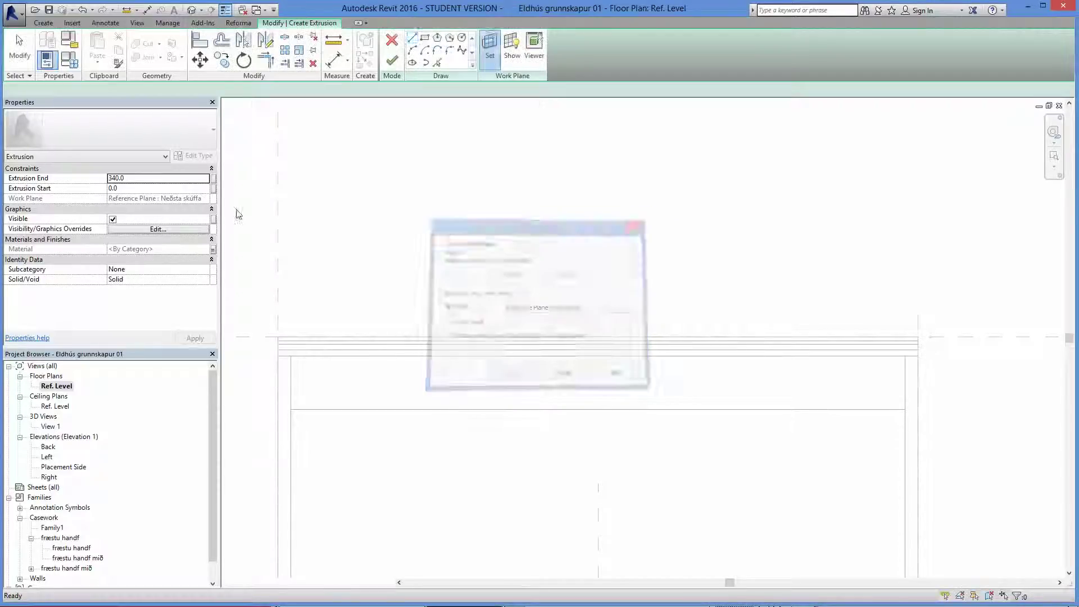
- Set the extrusion start to 2 and associate the extrusion end with the Efsta skúffa parameter
click(125, 189)
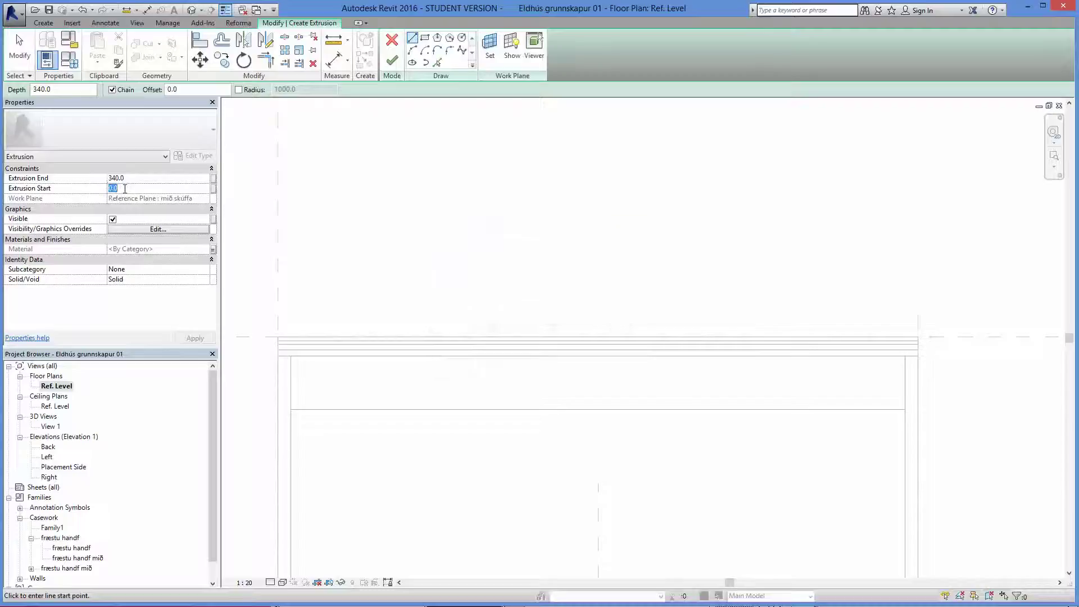
click(214, 179)
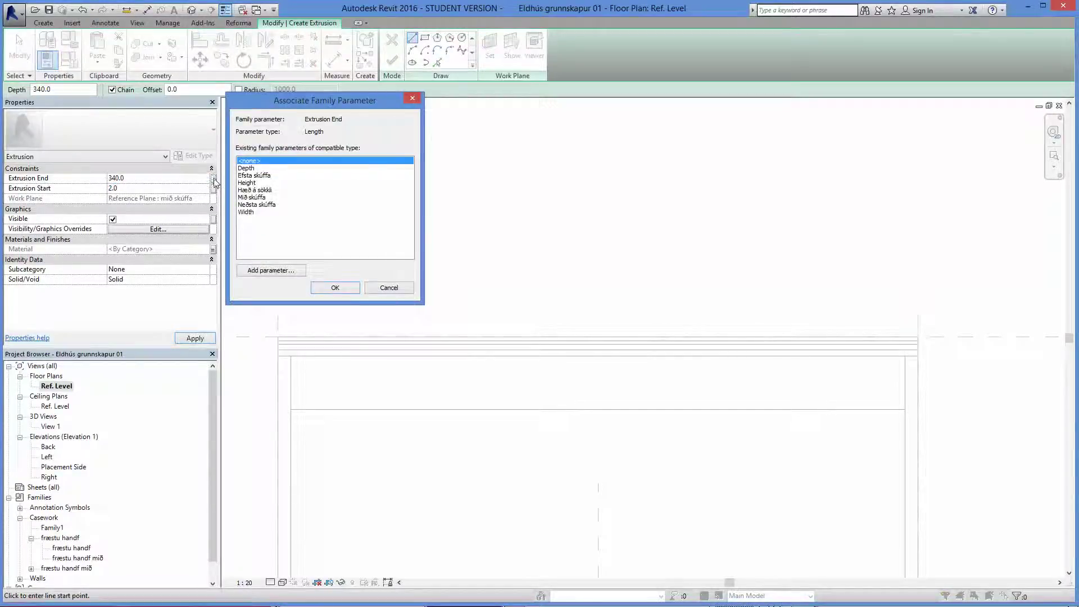
click(263, 176)
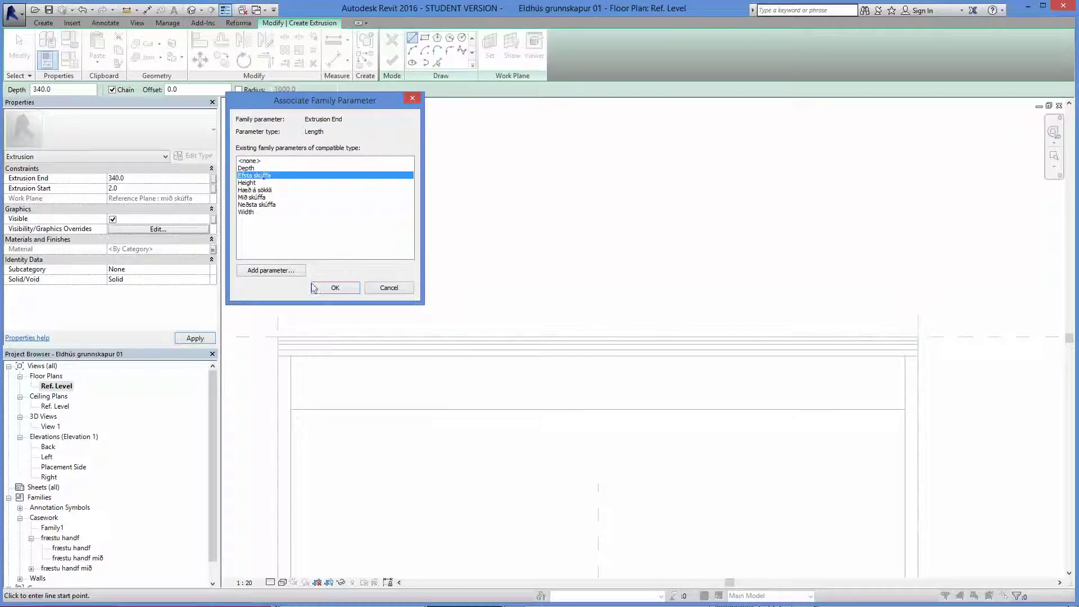
click(335, 288)
click(143, 189)
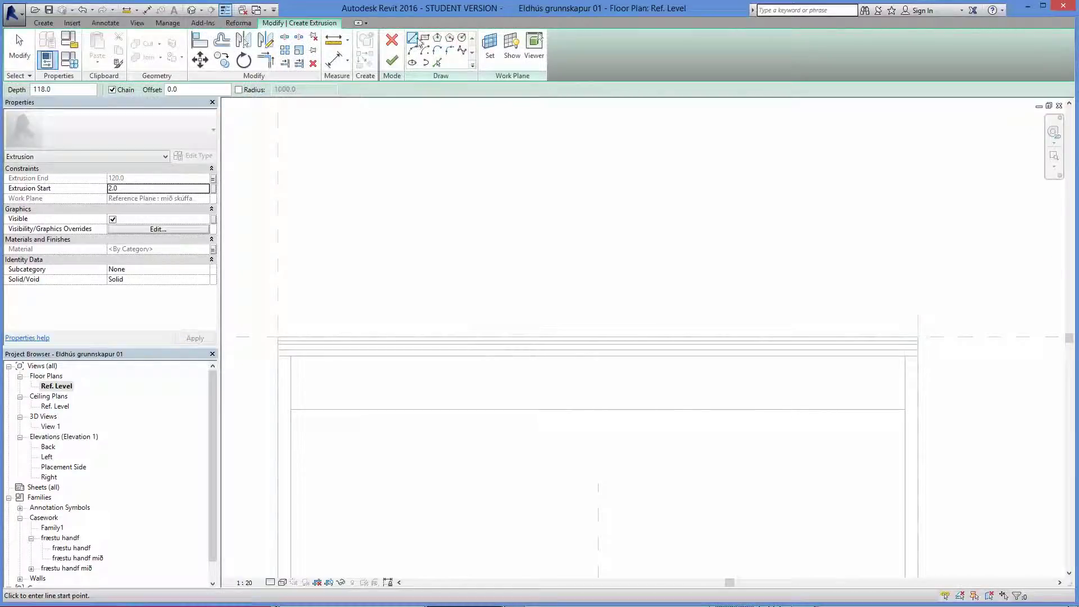
- Sketch an 18 mm deep rectangle along the cabinet front, spanning the full width between both width planes
click(425, 38)
scroll(267, 359, up, 3)
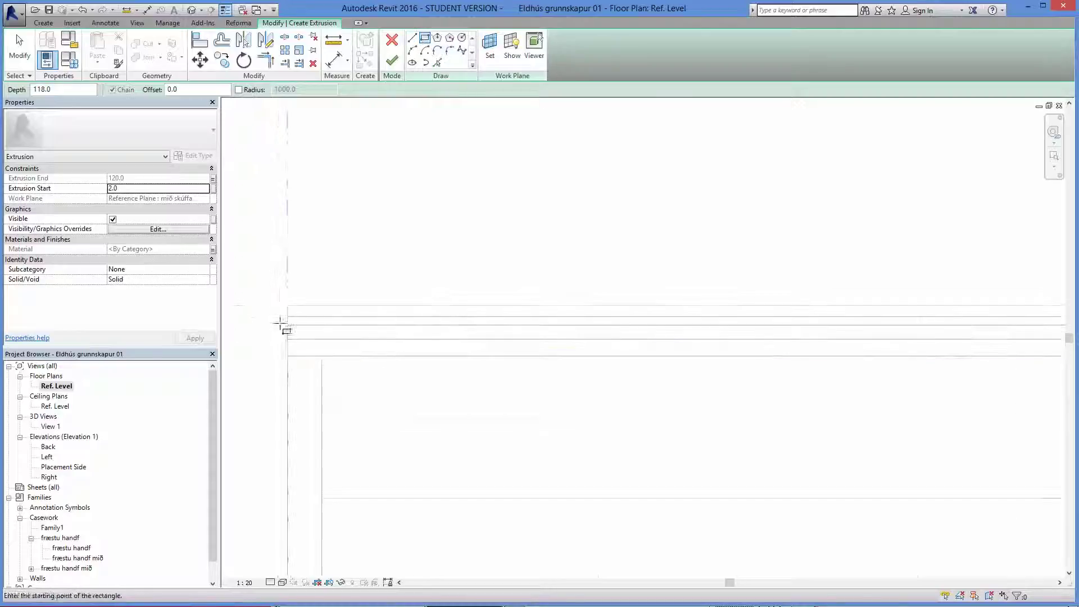
click(288, 306)
scroll(438, 345, down, 3)
middle_drag(697, 357, 245, 369)
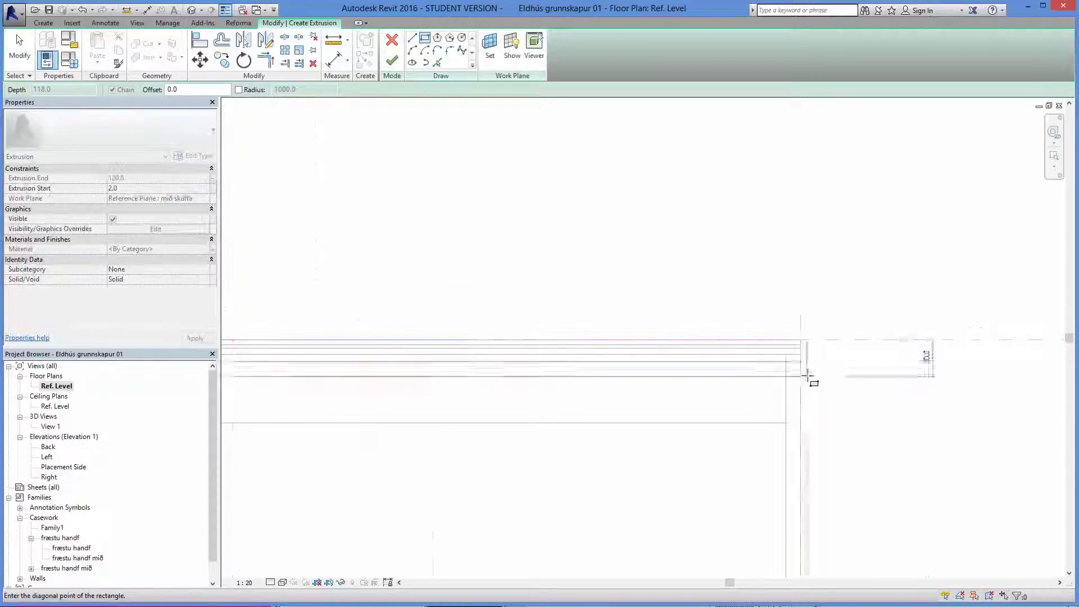
click(801, 363)
- Lock all four rectangle edges to the cabinet's width planes, front plane and front edge, and finish the extrusion
scroll(810, 365, down, 1)
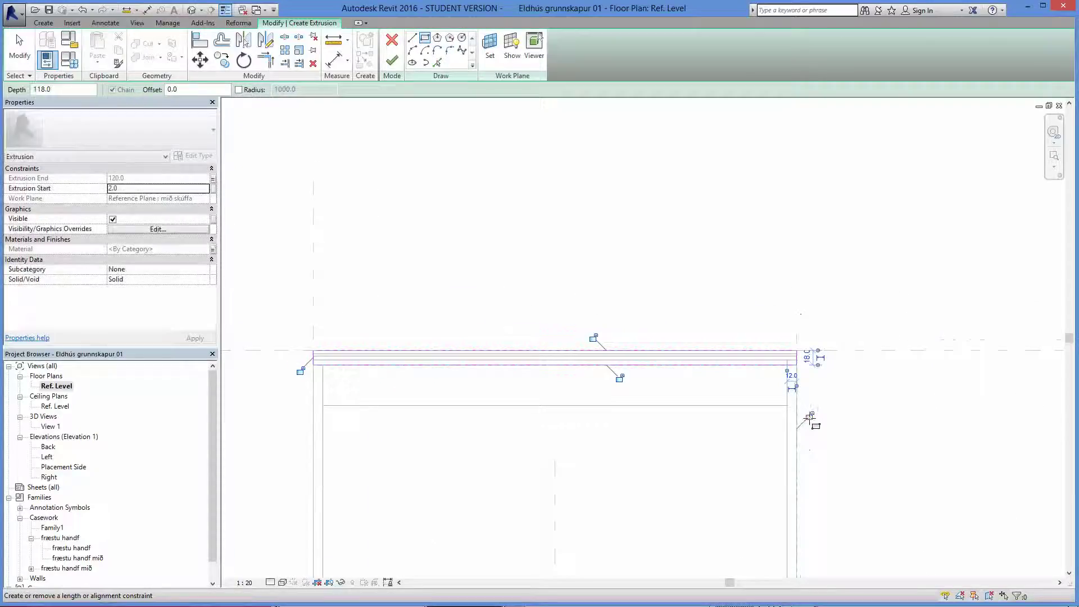
click(619, 380)
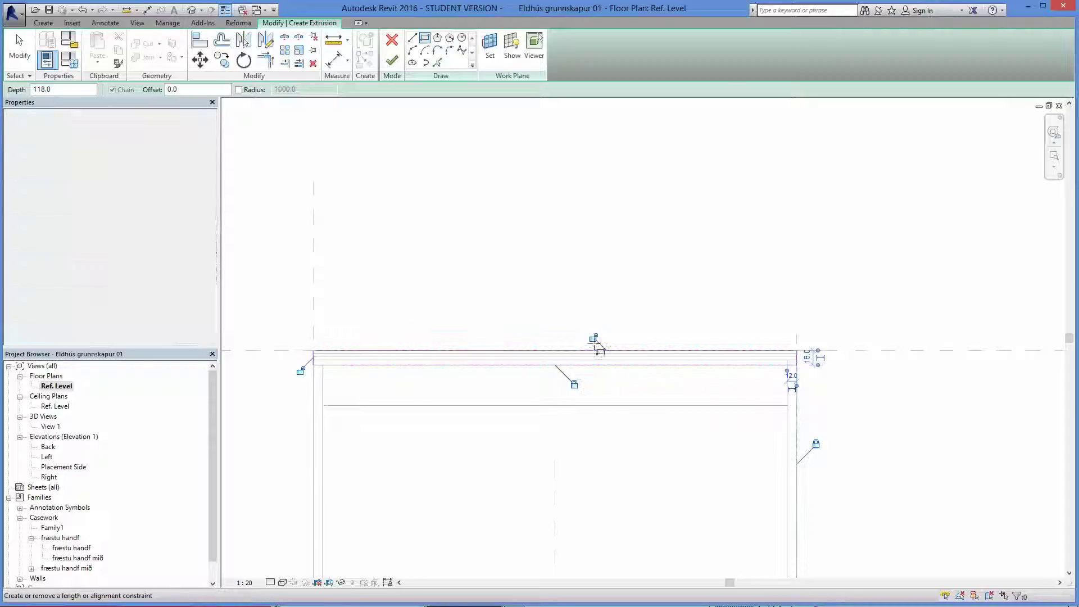
click(595, 339)
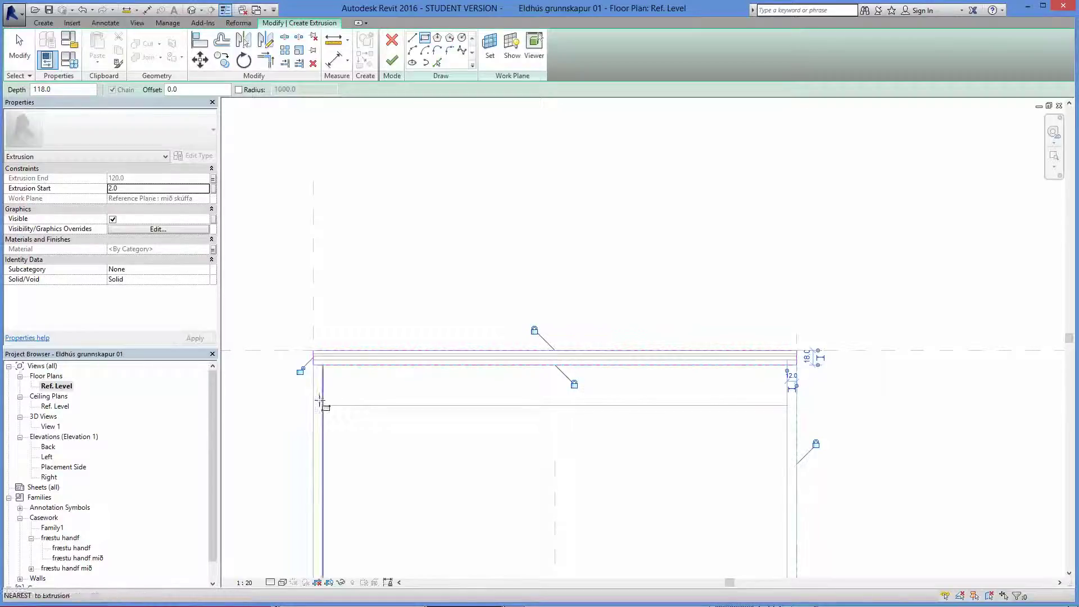
click(294, 375)
click(394, 62)
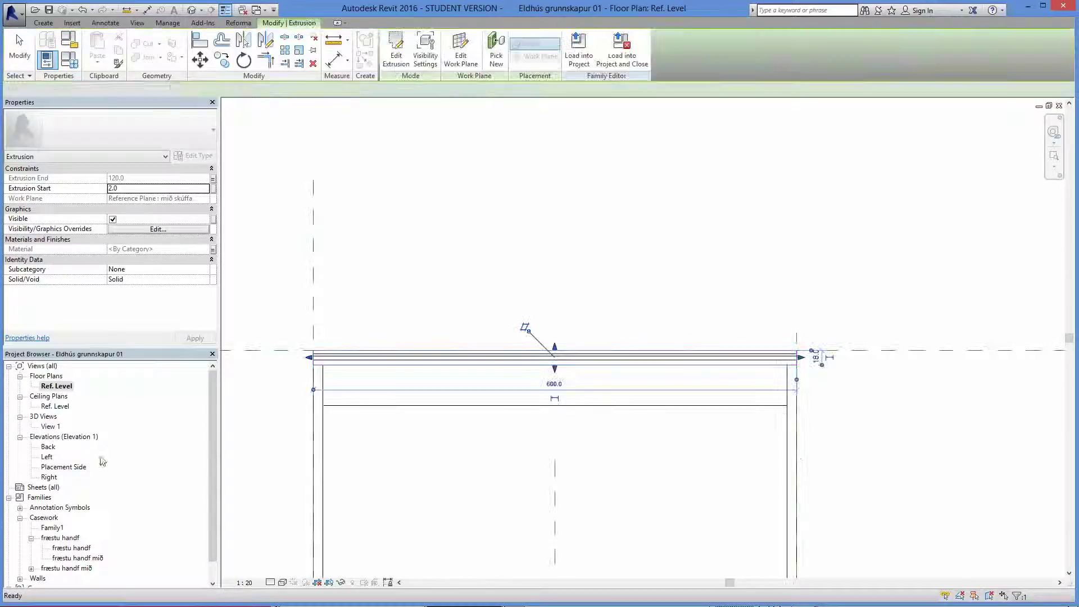
- Check the top drawer front and its gap above the middle drawer's groove in the Left elevation
double_click(47, 457)
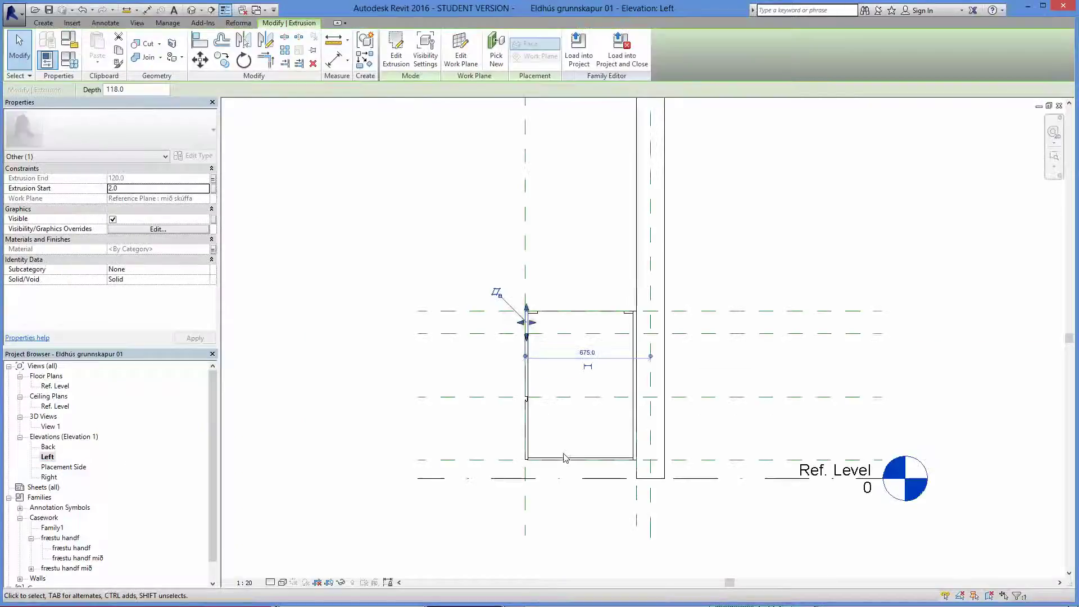
scroll(538, 341, up, 5)
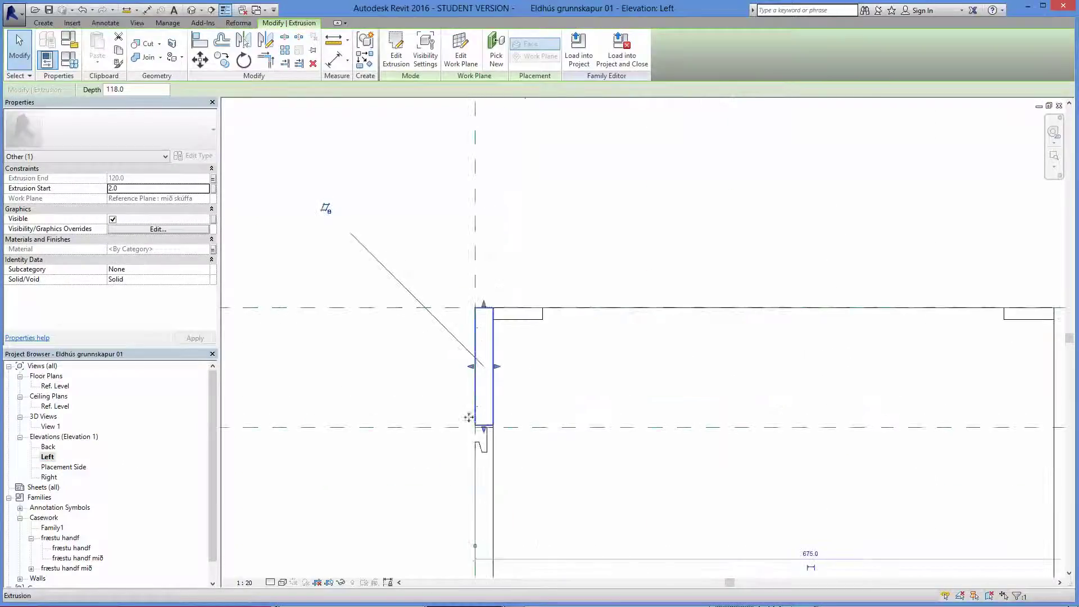
scroll(507, 434, up, 2)
click(512, 399)
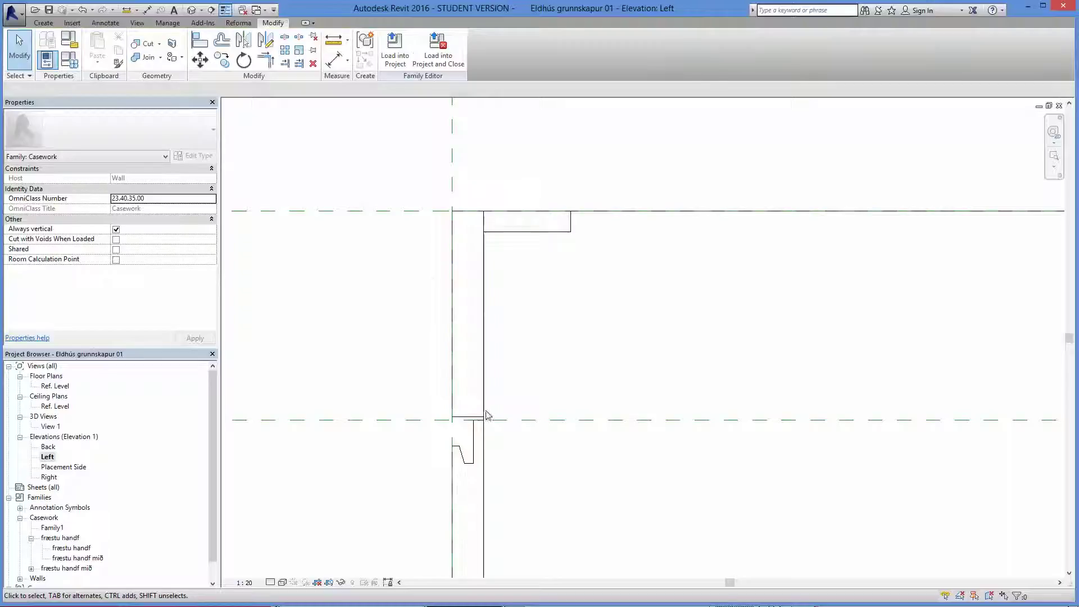
- Examine the top drawer front and the gap below it in the 3D view View 1
click(479, 418)
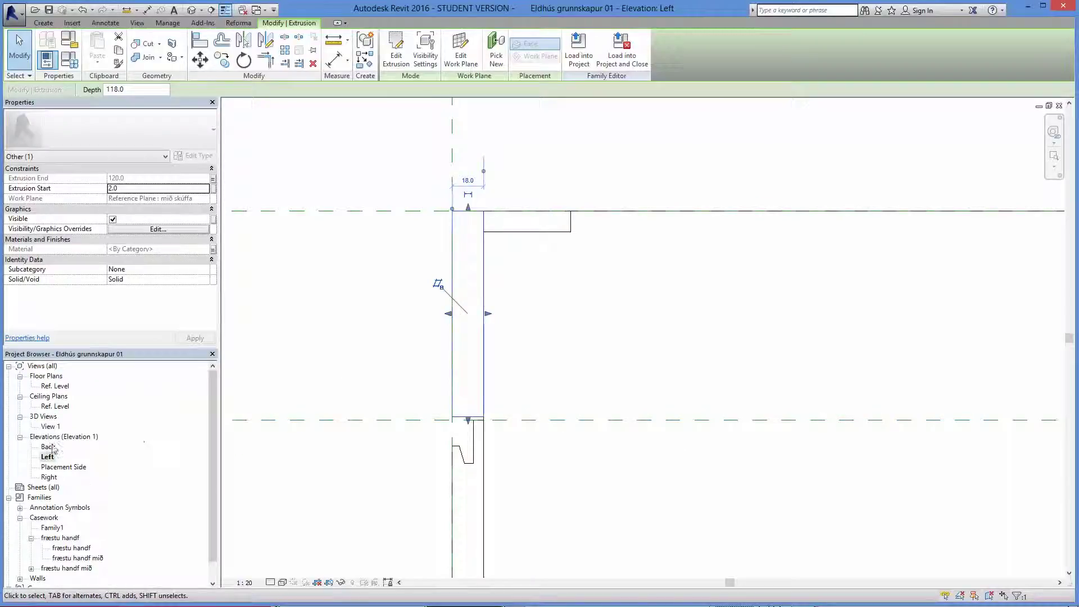
double_click(50, 427)
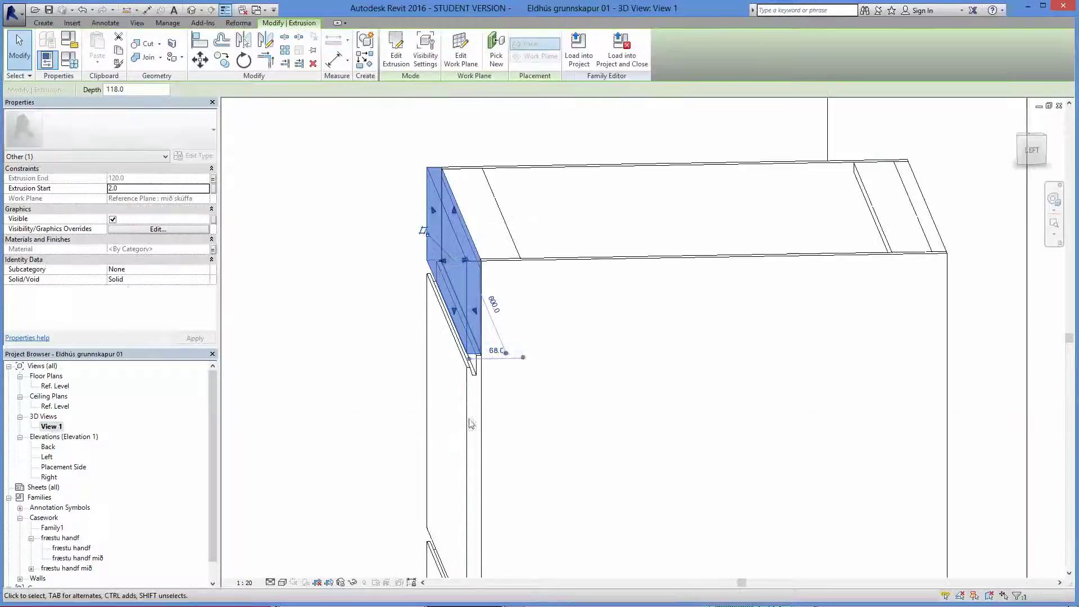
click(345, 384)
scroll(346, 389, down, 1)
shift+middle_drag(350, 395, 478, 382)
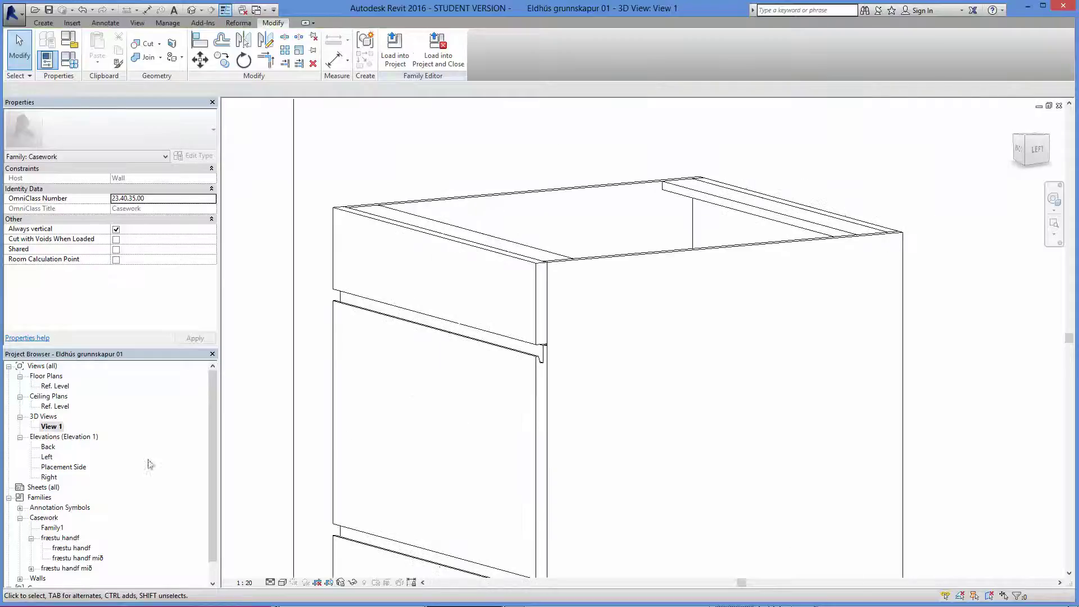
- In the Left elevation, start a void extrusion and pick the middle drawer's groove edges, the front plane and the mið skúffa plane as sketch lines
double_click(46, 457)
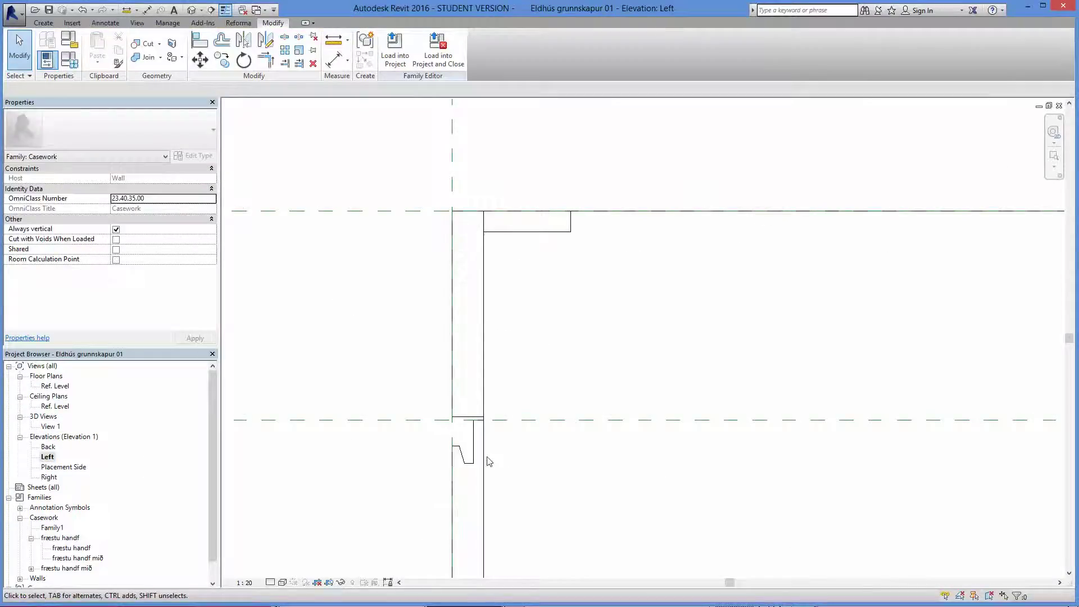
click(44, 23)
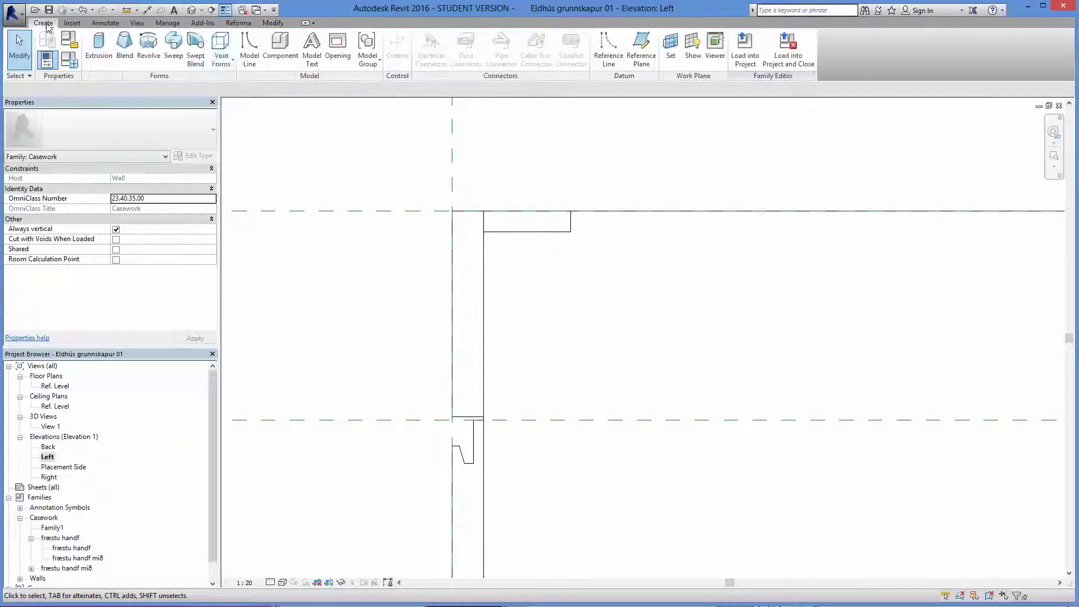
click(221, 50)
click(233, 82)
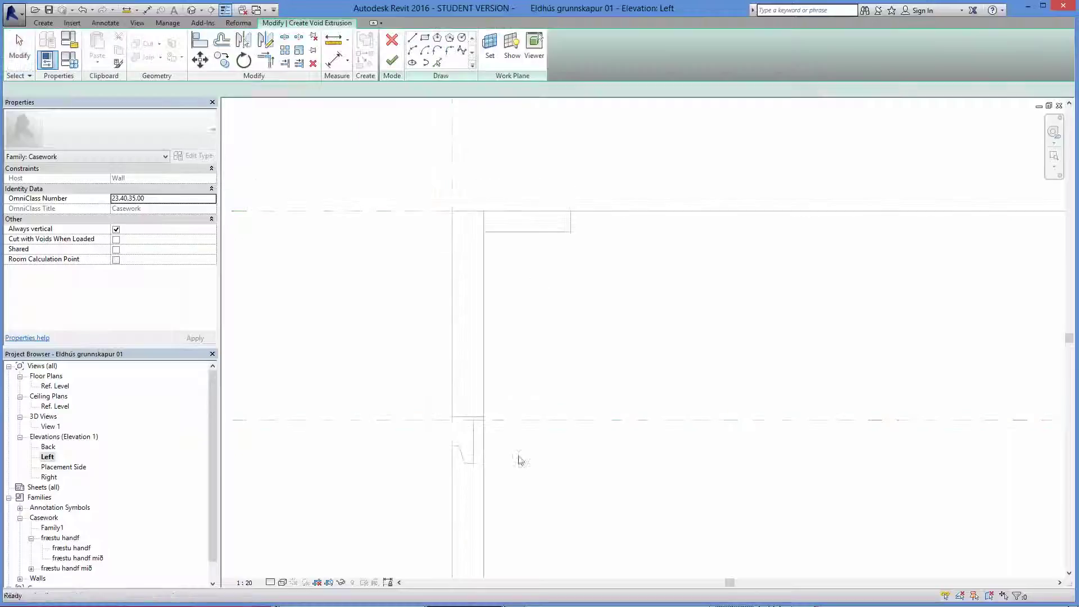
click(438, 63)
scroll(474, 457, up, 2)
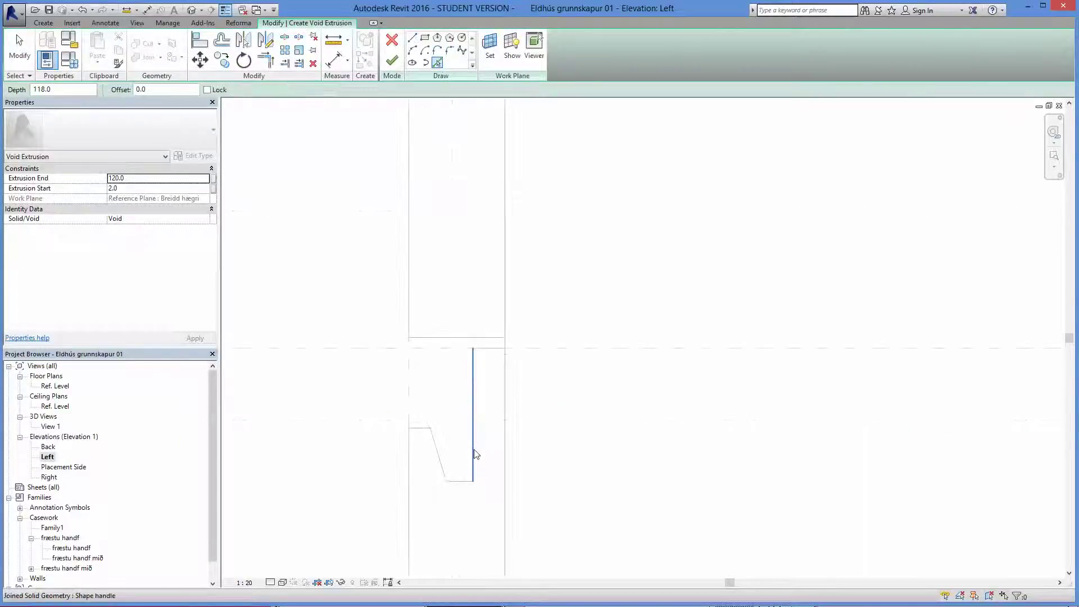
click(474, 454)
click(459, 481)
click(444, 472)
click(416, 428)
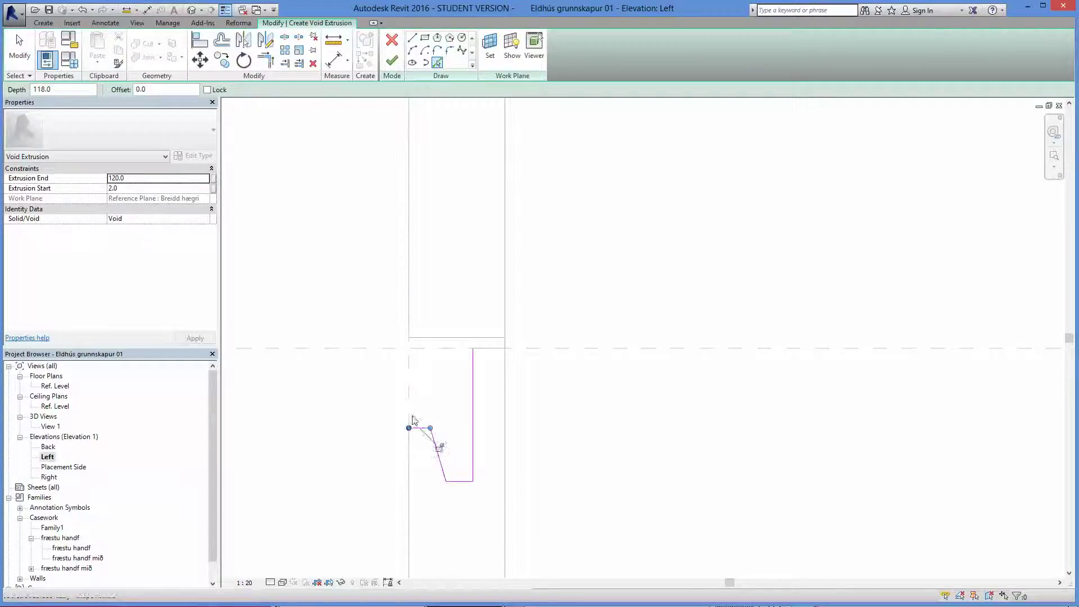
click(409, 402)
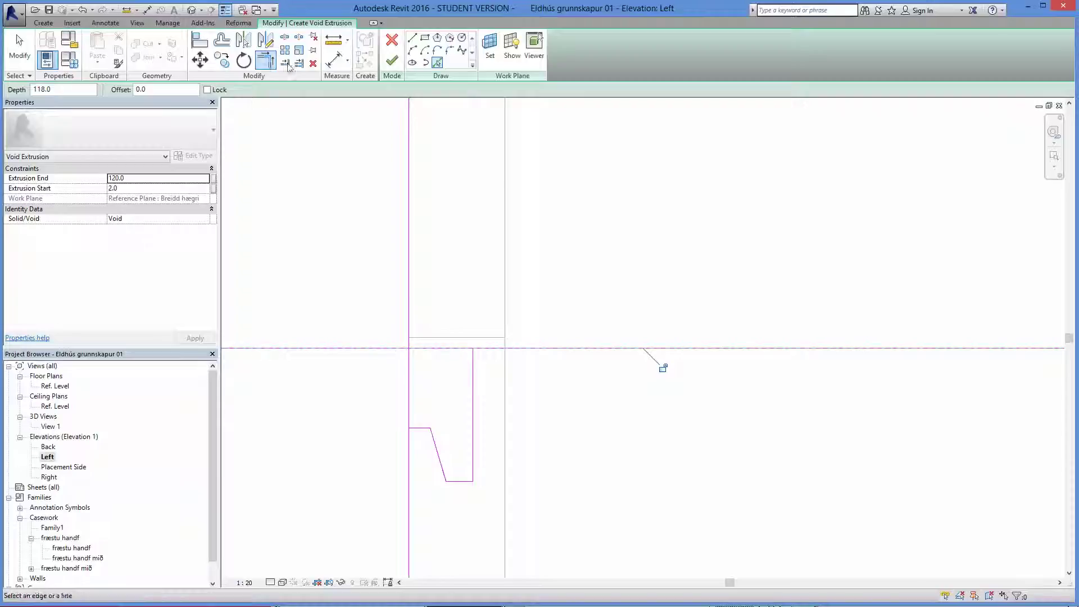
- Trim the picked lines at their corners into a single closed groove profile
click(269, 66)
click(468, 365)
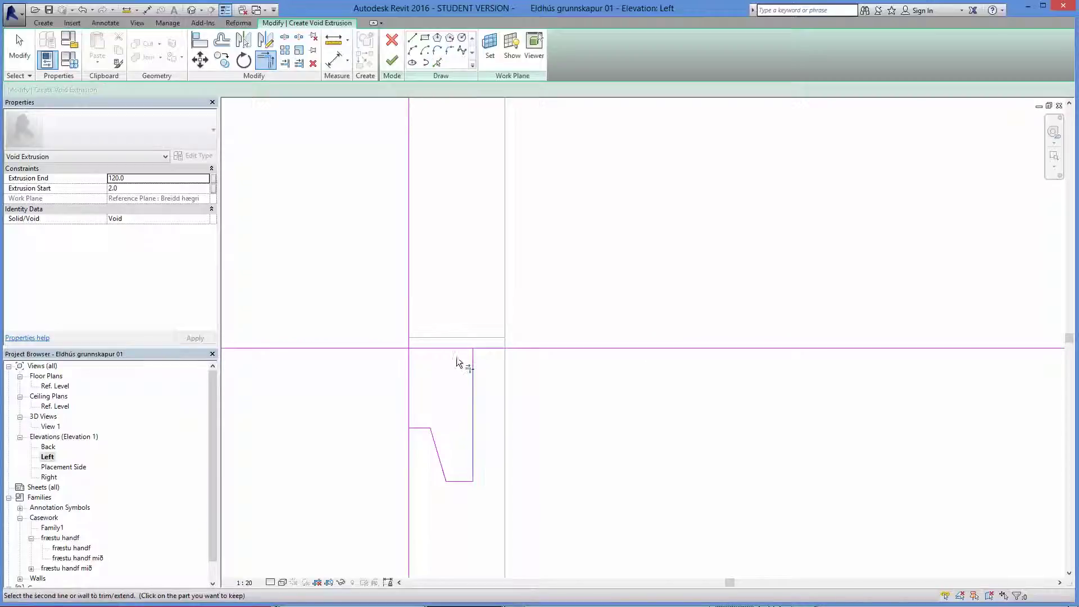
click(454, 350)
click(409, 390)
click(423, 350)
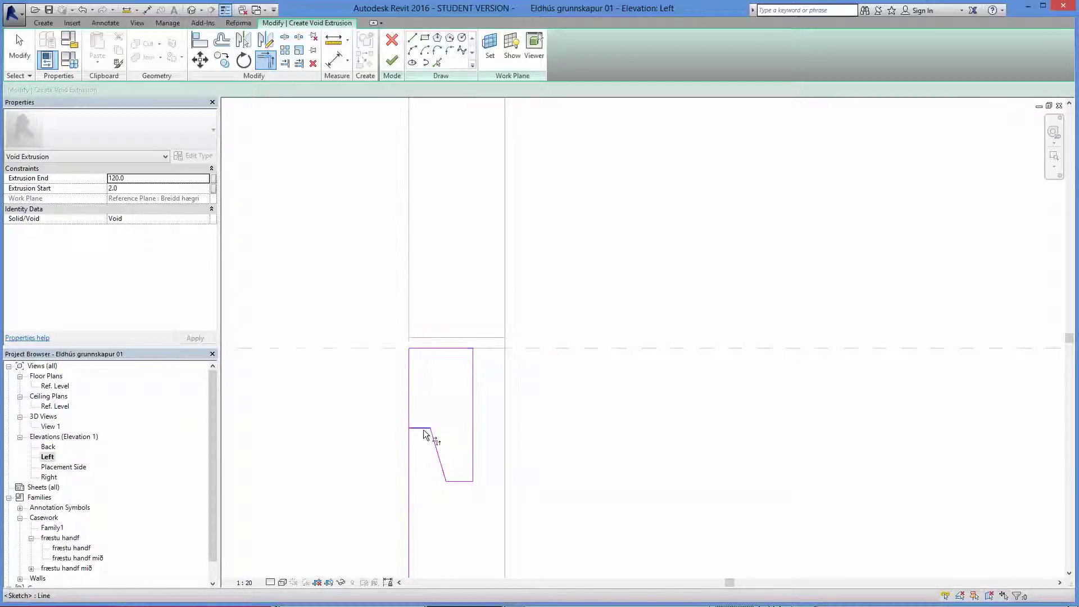
click(414, 421)
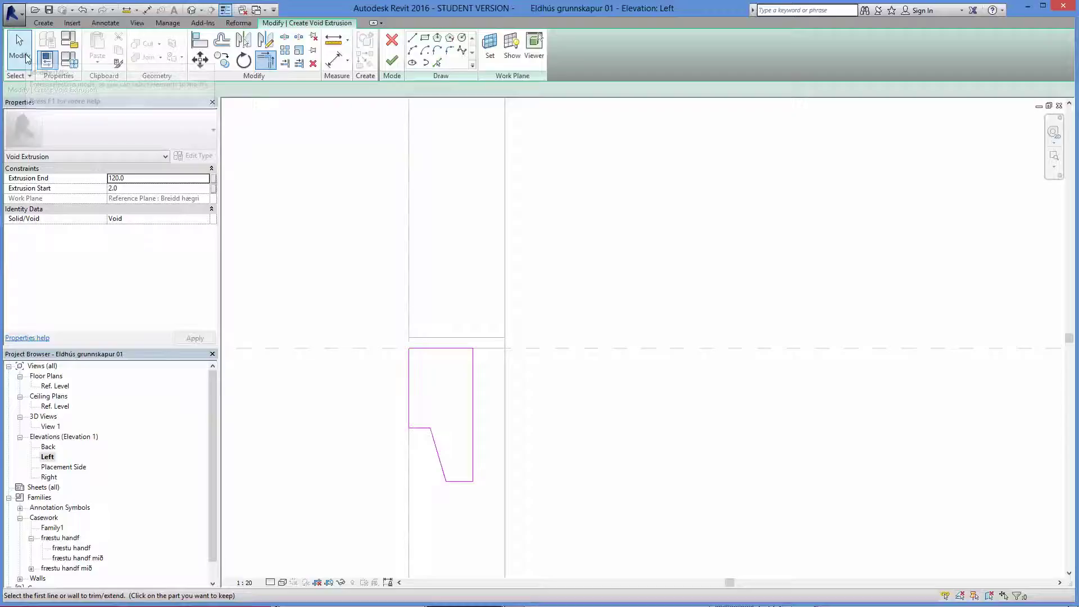
- Move the whole groove profile up from the middle drawer plane to the Efsta skúffa plane at the cabinet's top
click(200, 59)
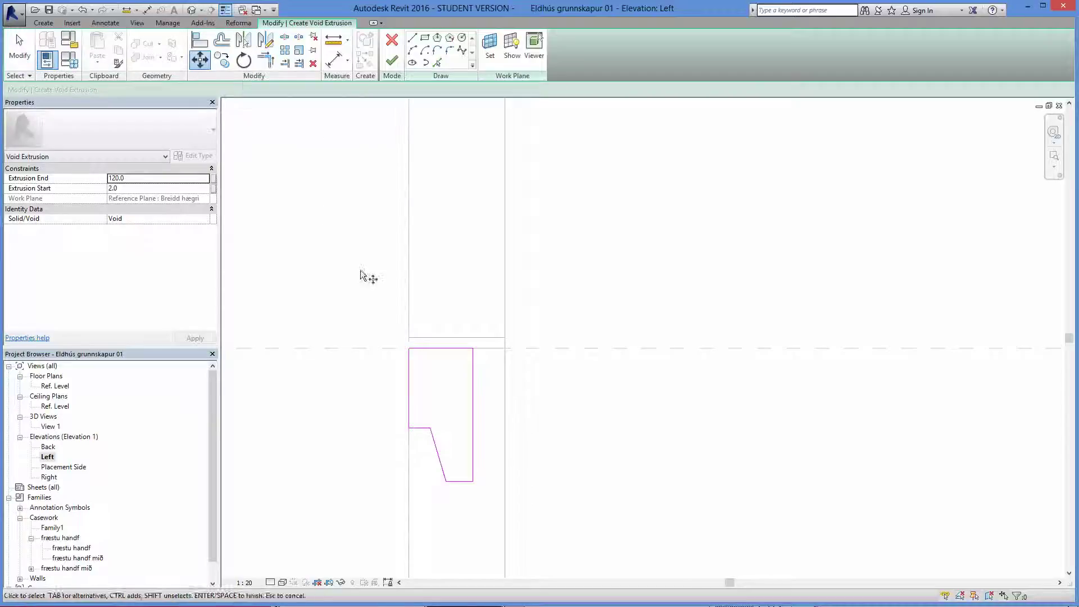
drag(360, 271, 554, 526)
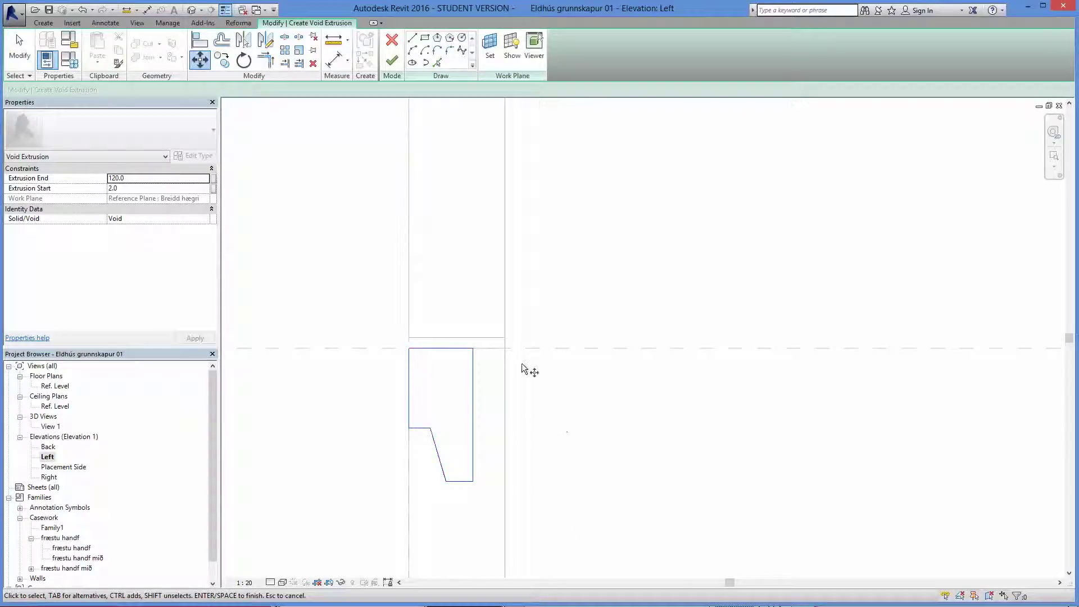
key(Return)
click(505, 348)
scroll(529, 365, down, 5)
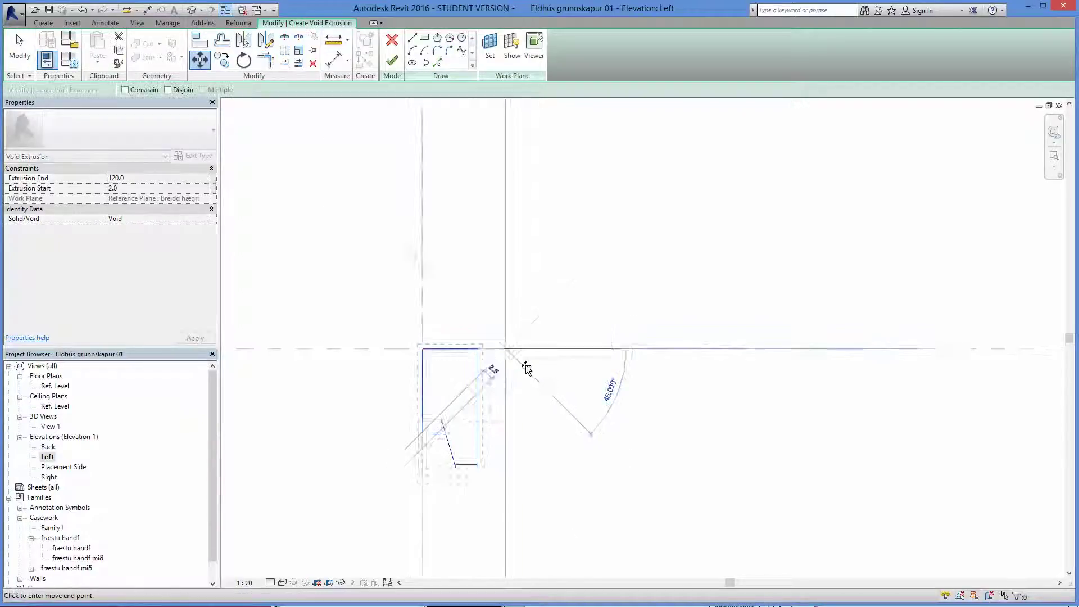
scroll(446, 430, up, 4)
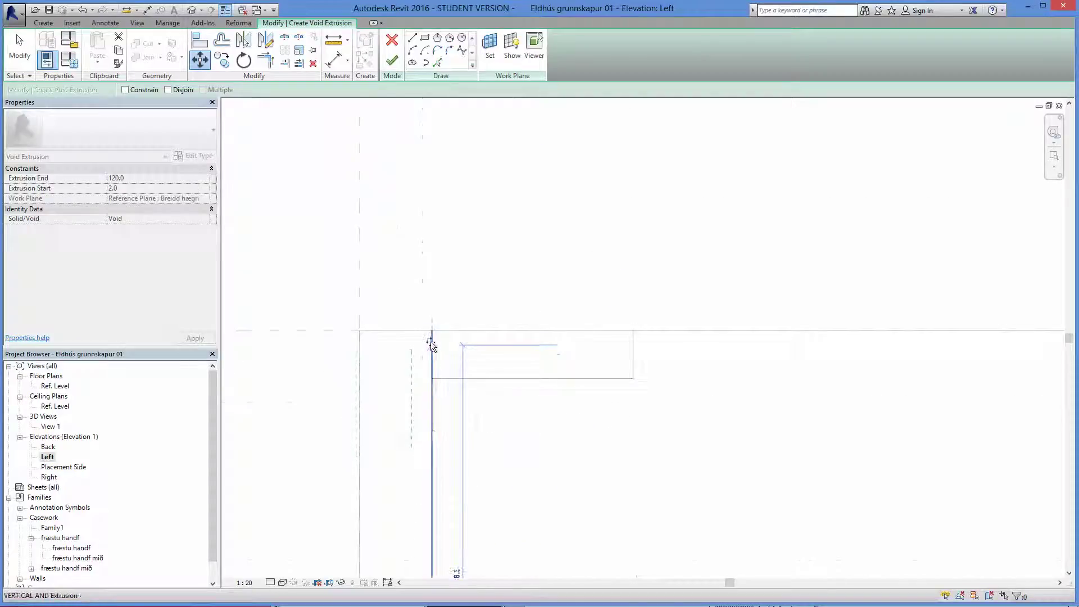
click(430, 331)
middle_drag(457, 416, 487, 398)
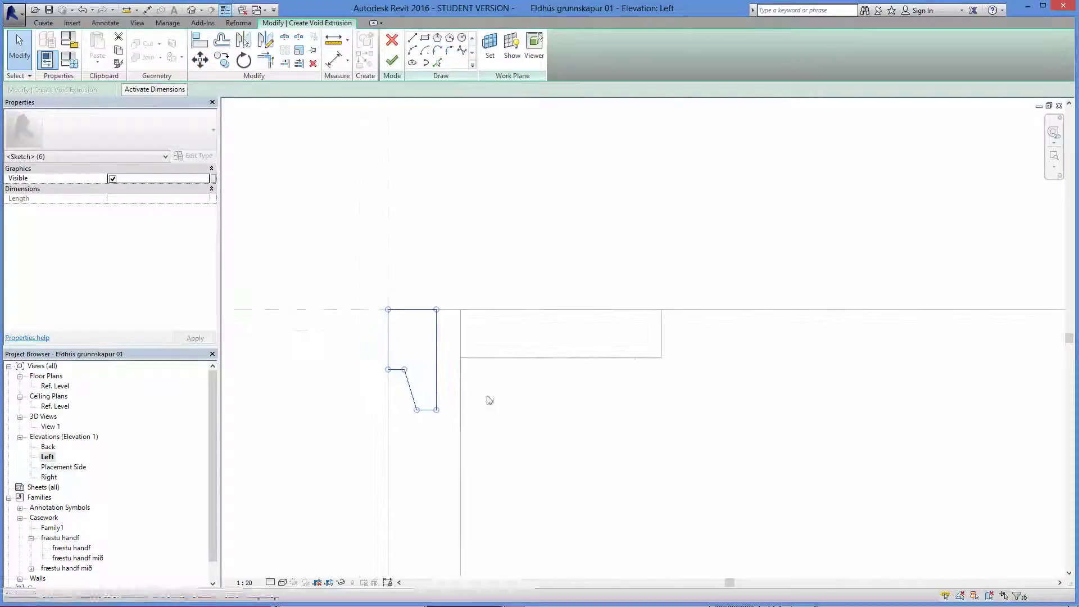
- Align and lock the profile's upper edge to the Efsta skúffa plane and its front edge to the cabinet's front plane
click(201, 48)
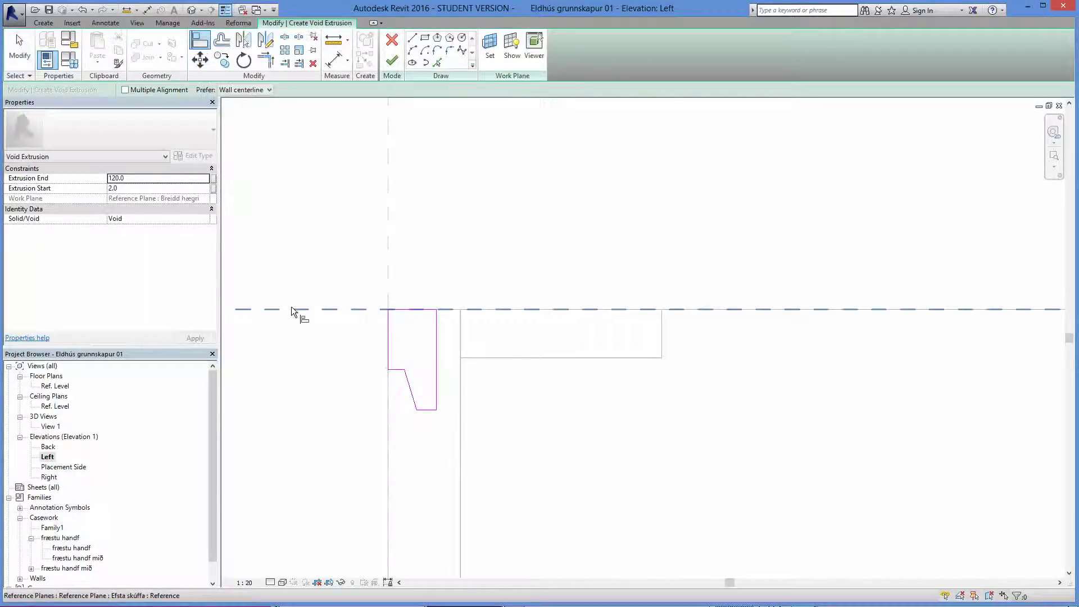
click(291, 309)
click(422, 310)
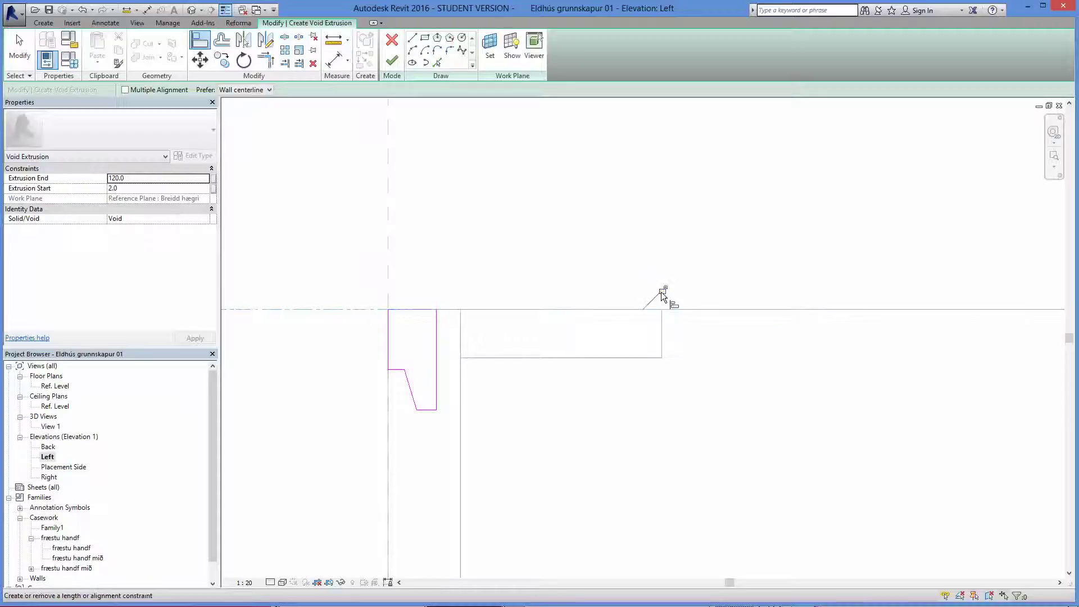
click(388, 199)
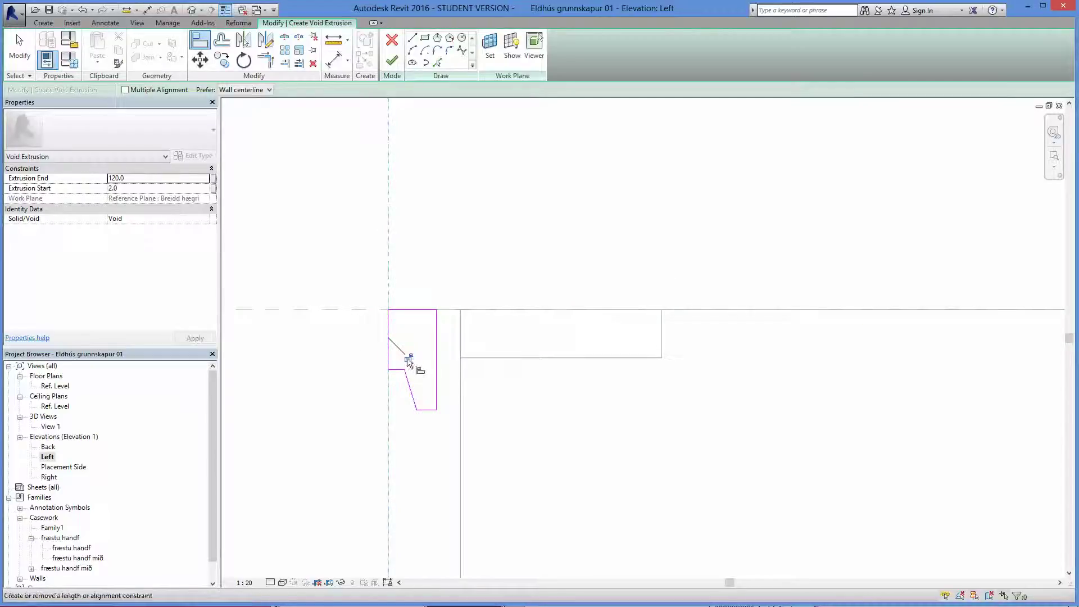
- Dimension the groove profile's overall height from the Efsta skúffa plane to its lower edge and lock it
click(333, 60)
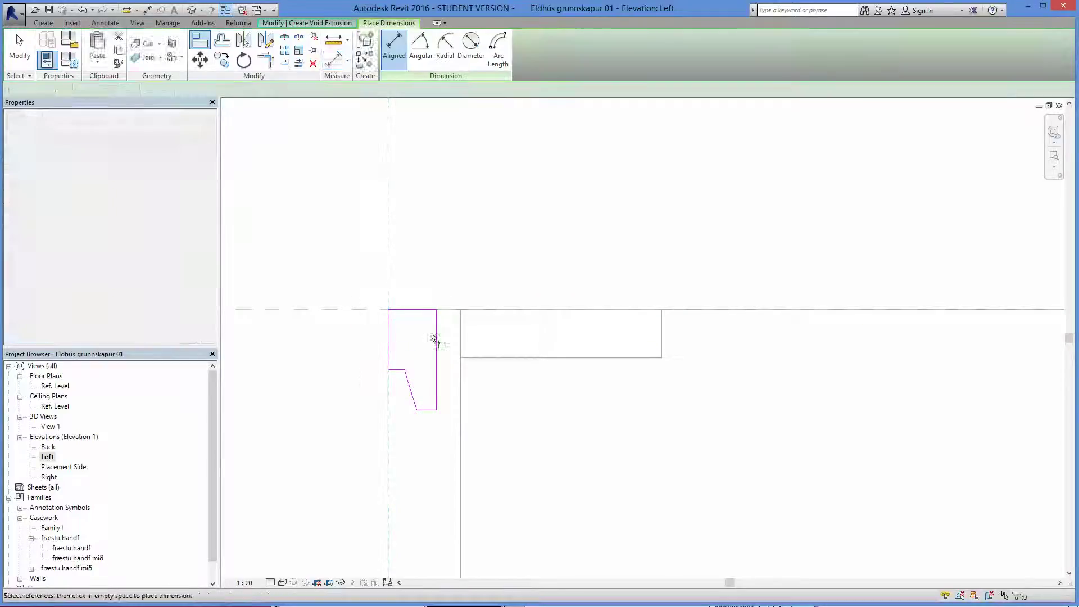
click(447, 309)
click(432, 412)
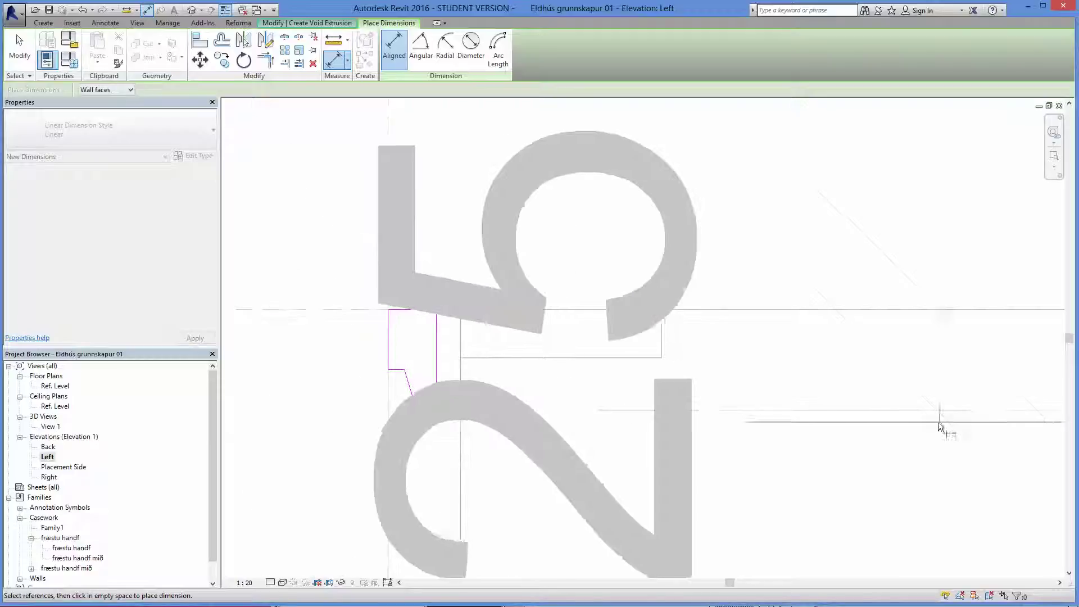
scroll(756, 423, down, 6)
click(498, 433)
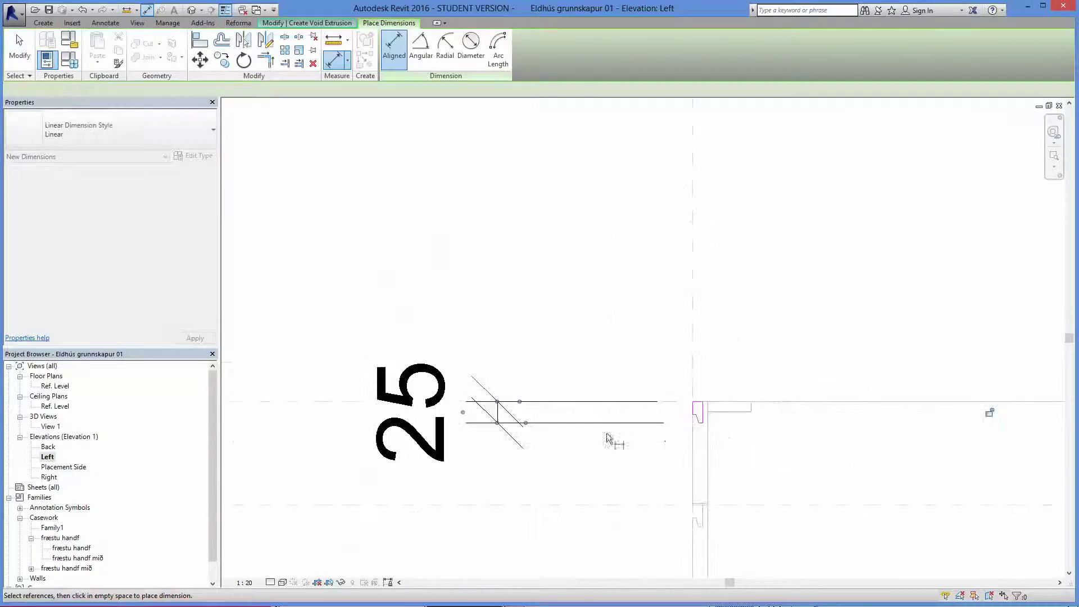
- Dimension the groove profile's depth from the front plane to its inner vertical edge and lock it
scroll(716, 433, up, 5)
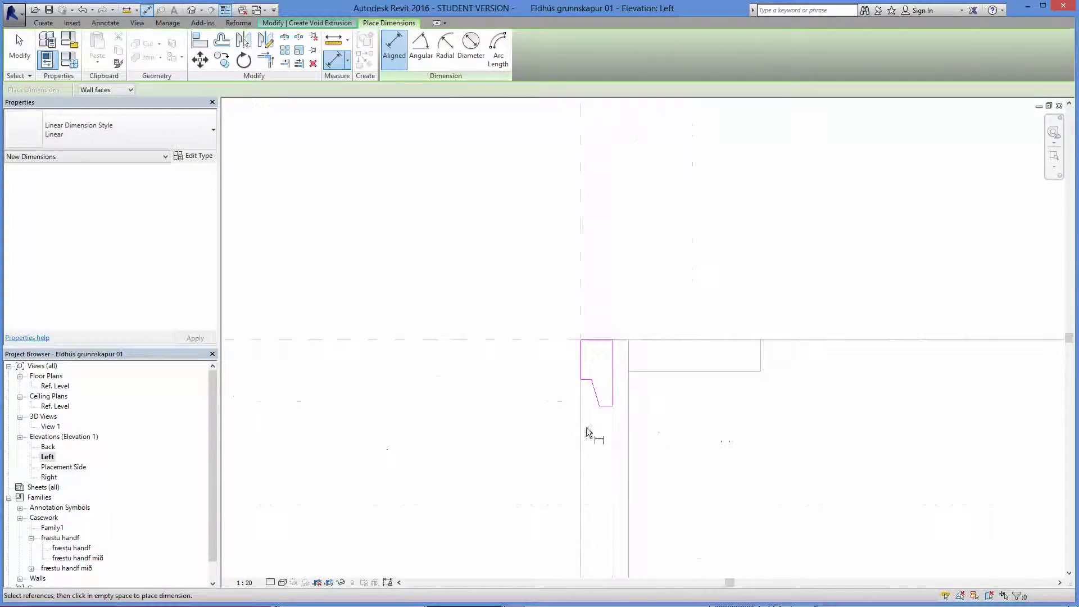
click(617, 369)
scroll(658, 385, down, 5)
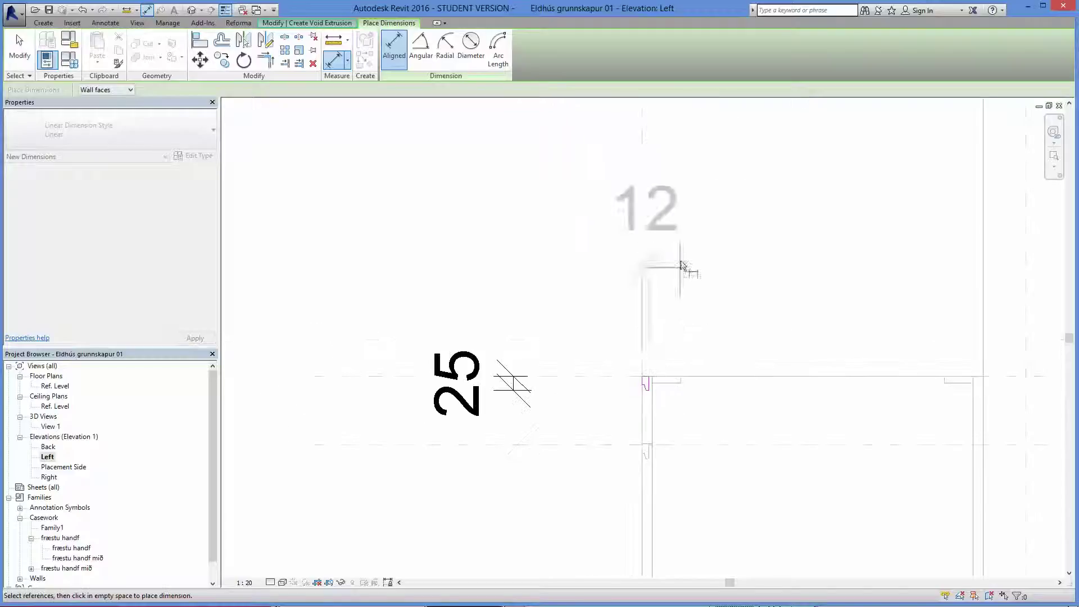
click(682, 258)
scroll(680, 406, down, 3)
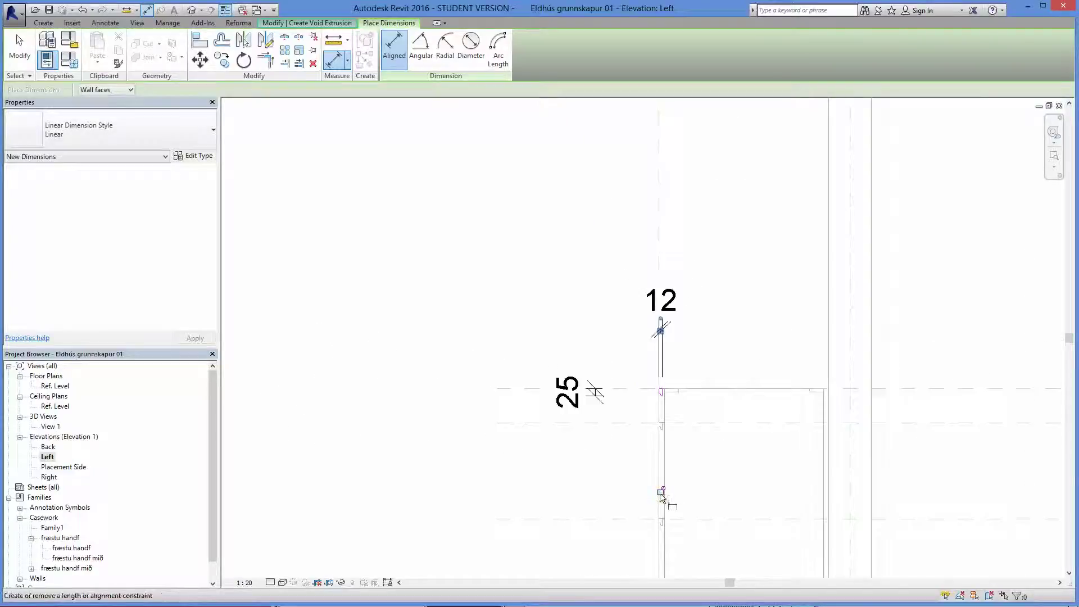
- Try to add and lock a second overall height dimension on the groove profile, and delete the duplicate
scroll(675, 401, up, 2)
scroll(675, 400, up, 4)
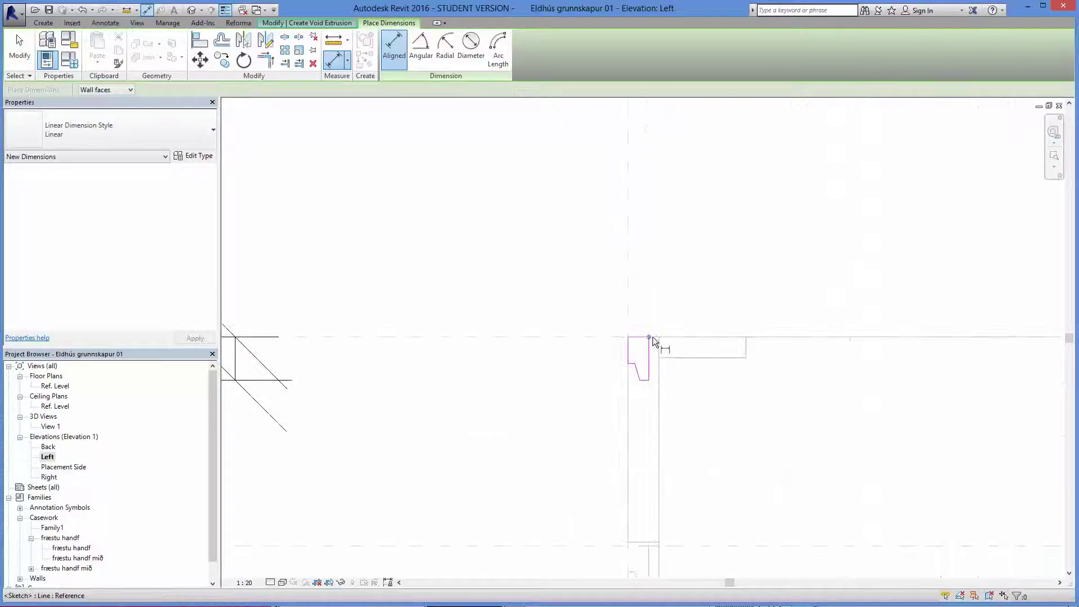
scroll(653, 338, up, 3)
click(653, 341)
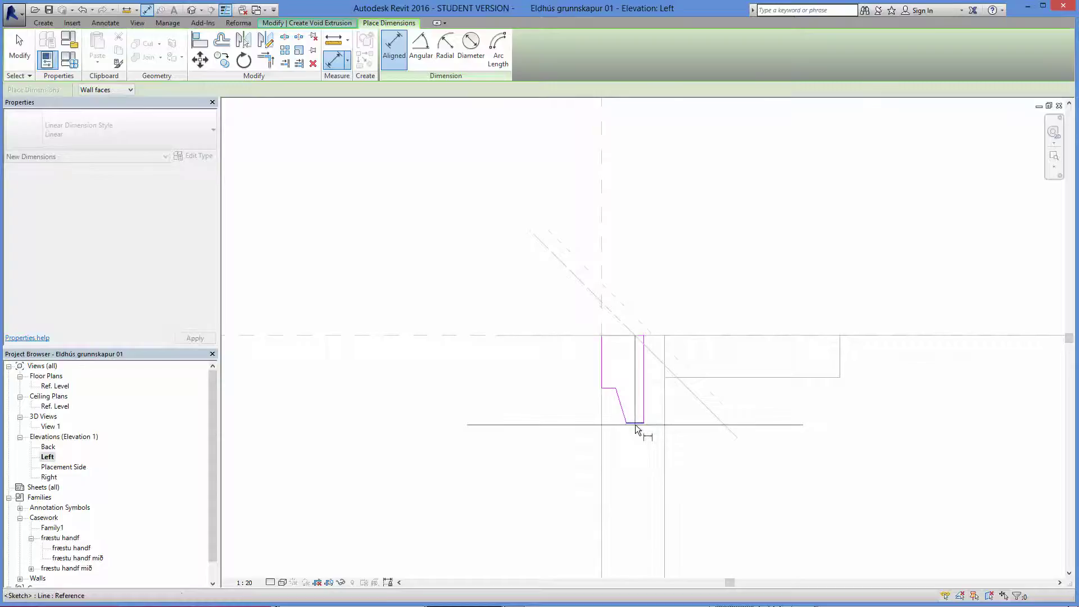
click(635, 425)
scroll(699, 456, down, 6)
click(488, 453)
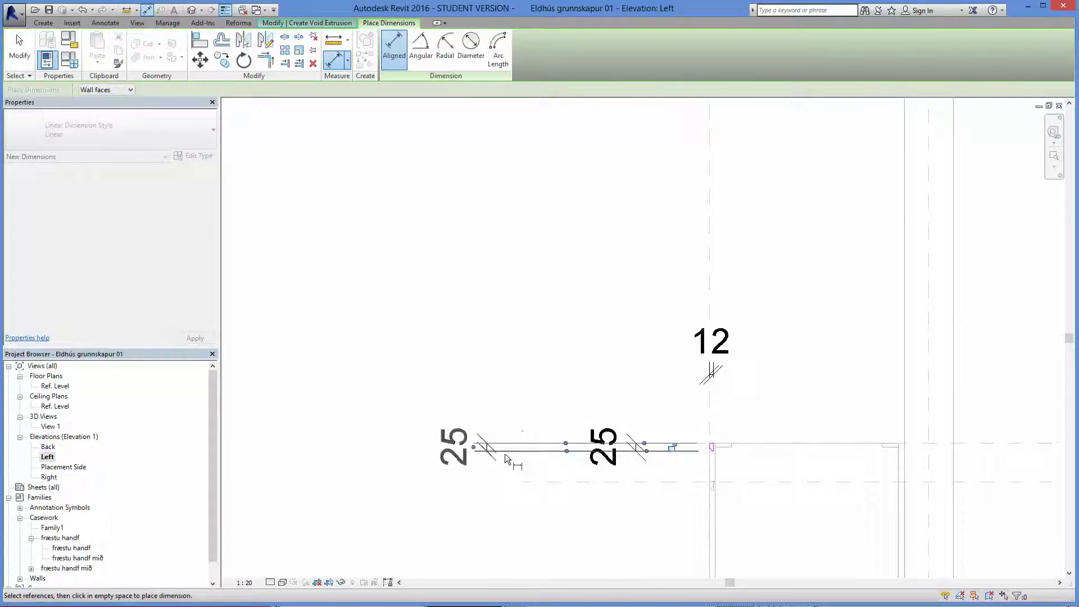
click(672, 449)
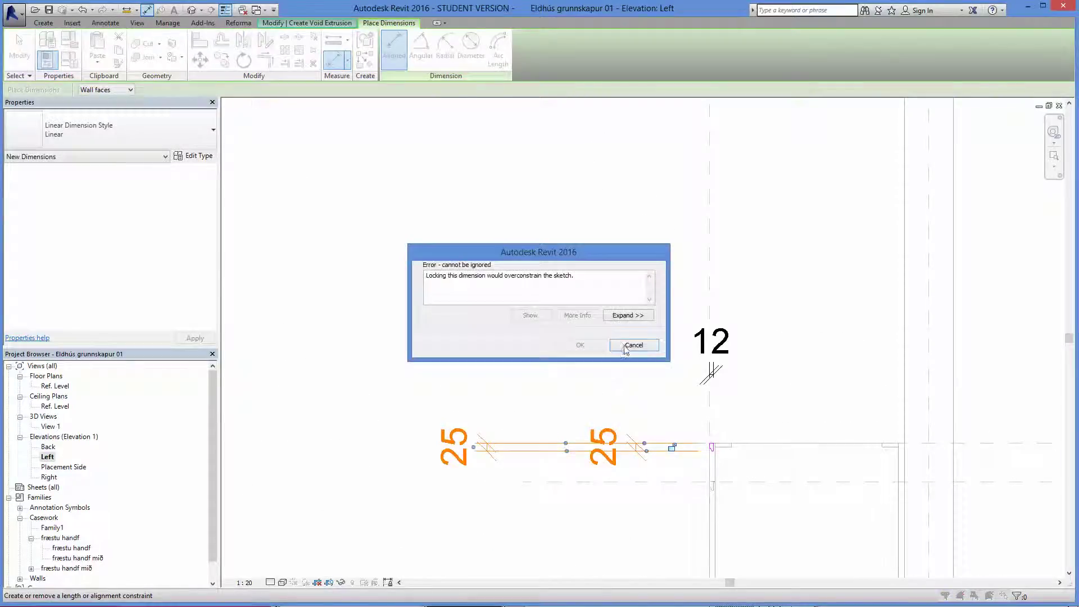
click(634, 345)
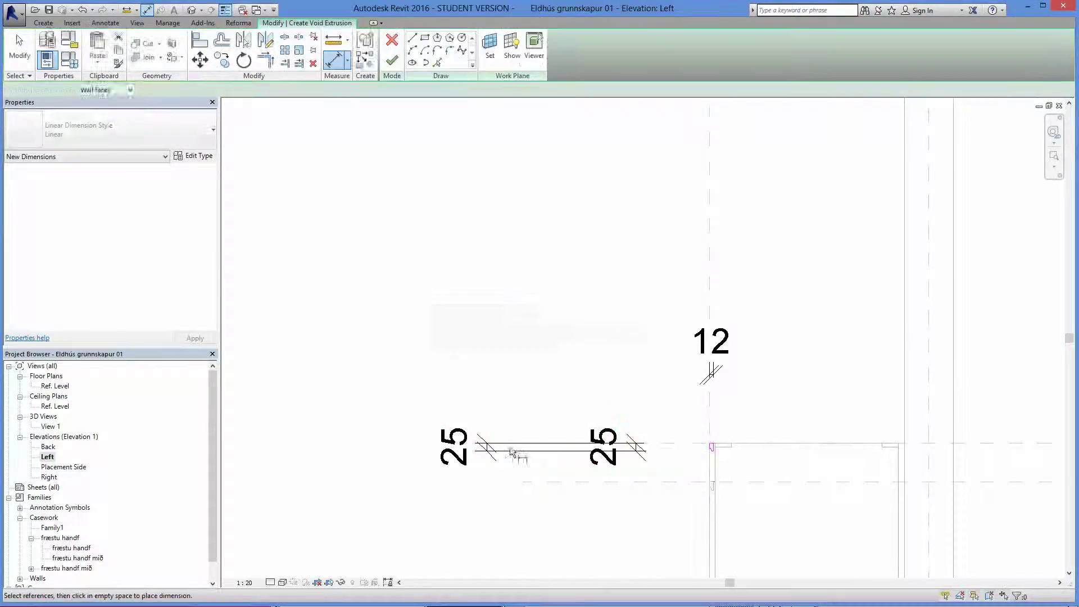
click(500, 454)
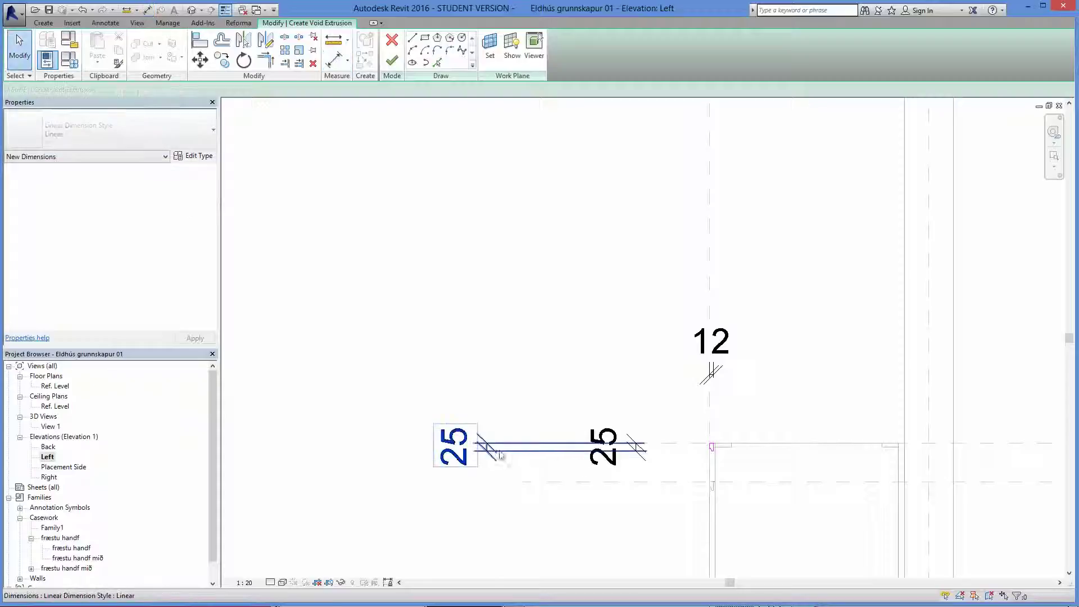
click(560, 452)
key(Delete)
- Dimension and lock the groove profile's front edge height from the Efsta skúffa plane, and finish the void extrusion sketch
scroll(700, 458, up, 4)
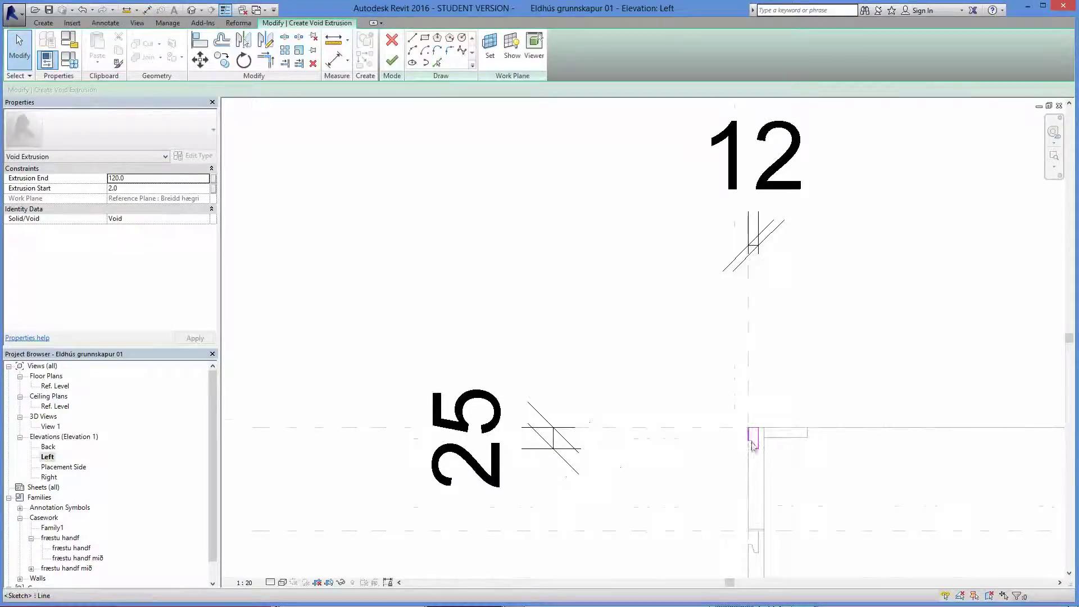
scroll(754, 446, up, 2)
click(336, 60)
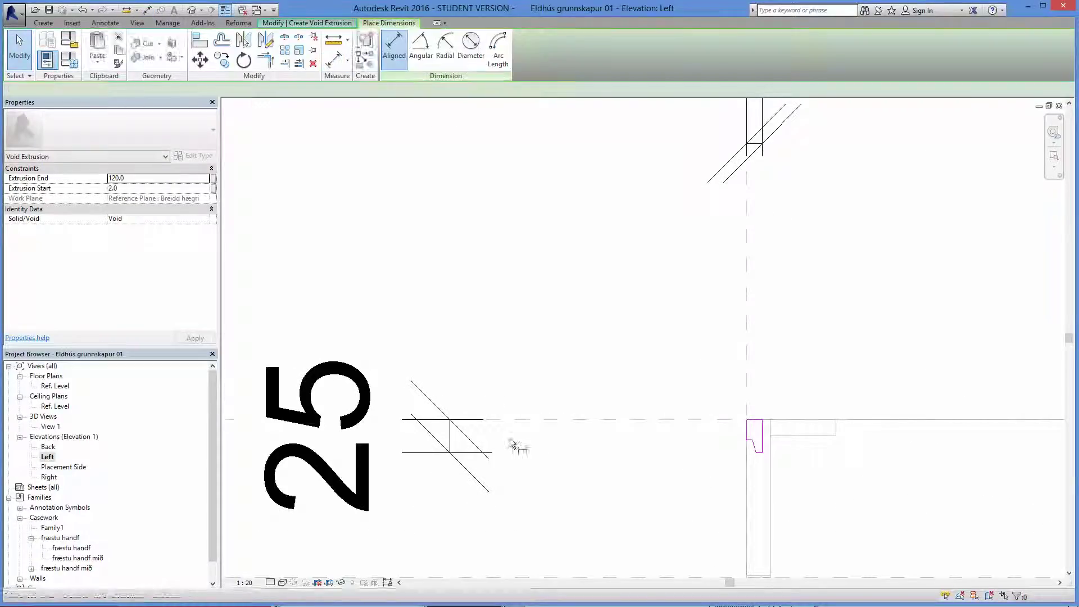
scroll(481, 451, up, 2)
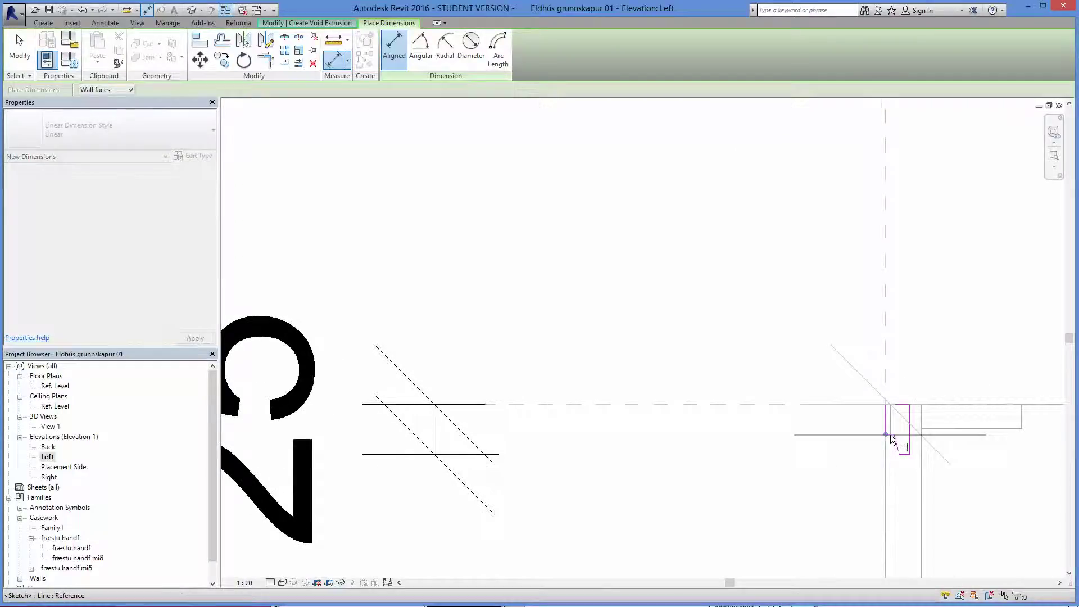
scroll(891, 434, up, 3)
scroll(891, 434, down, 5)
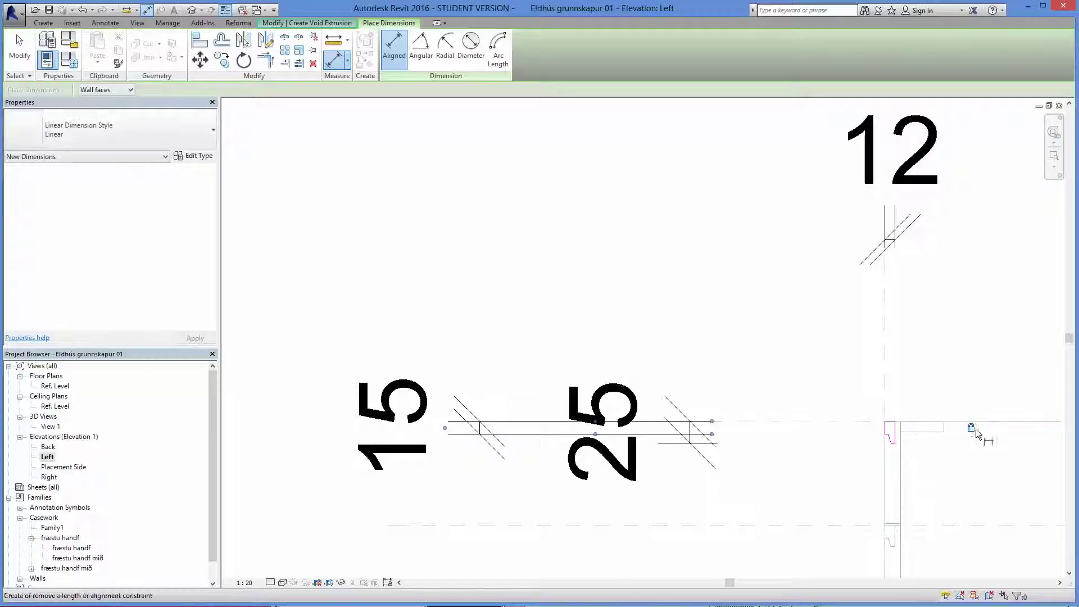
key(Escape)
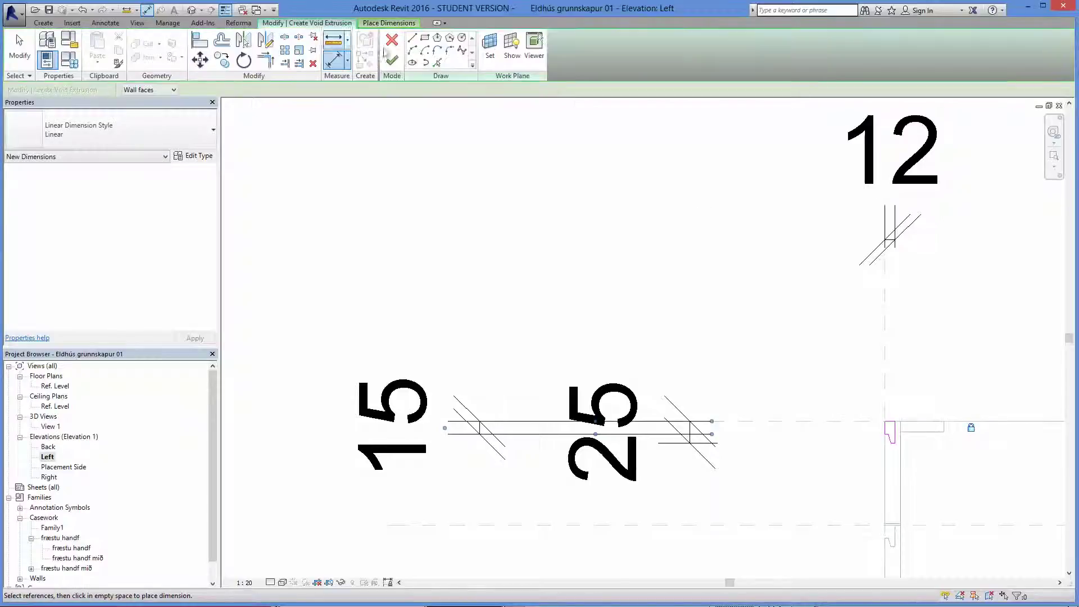
click(392, 62)
scroll(452, 326, down, 2)
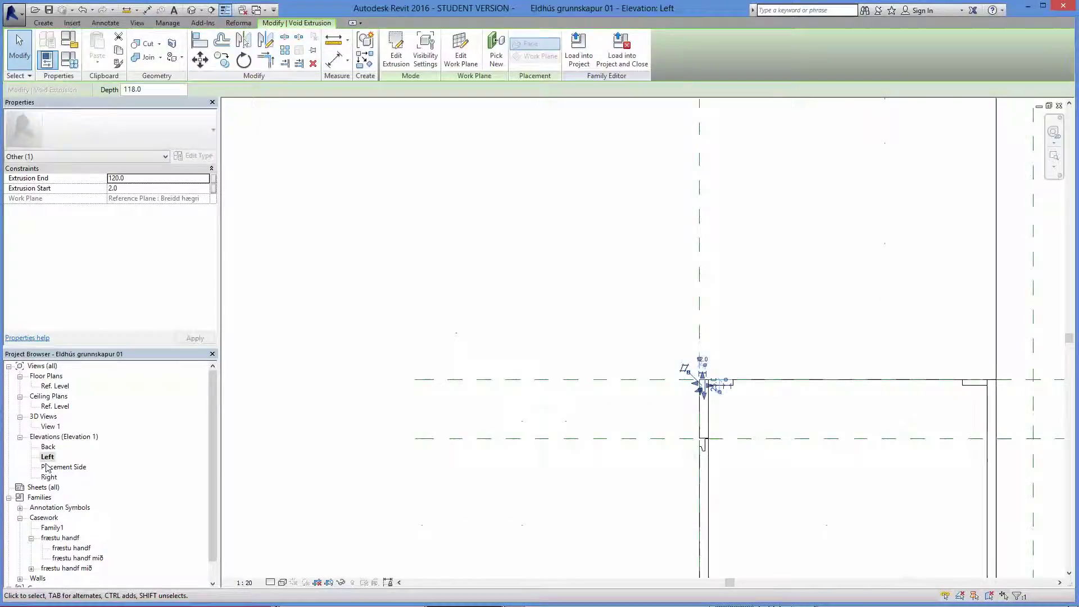
- Stretch the top drawer front's groove void across the full cabinet width in the Placement Side elevation, with extrusion start 0 and end 600
double_click(51, 428)
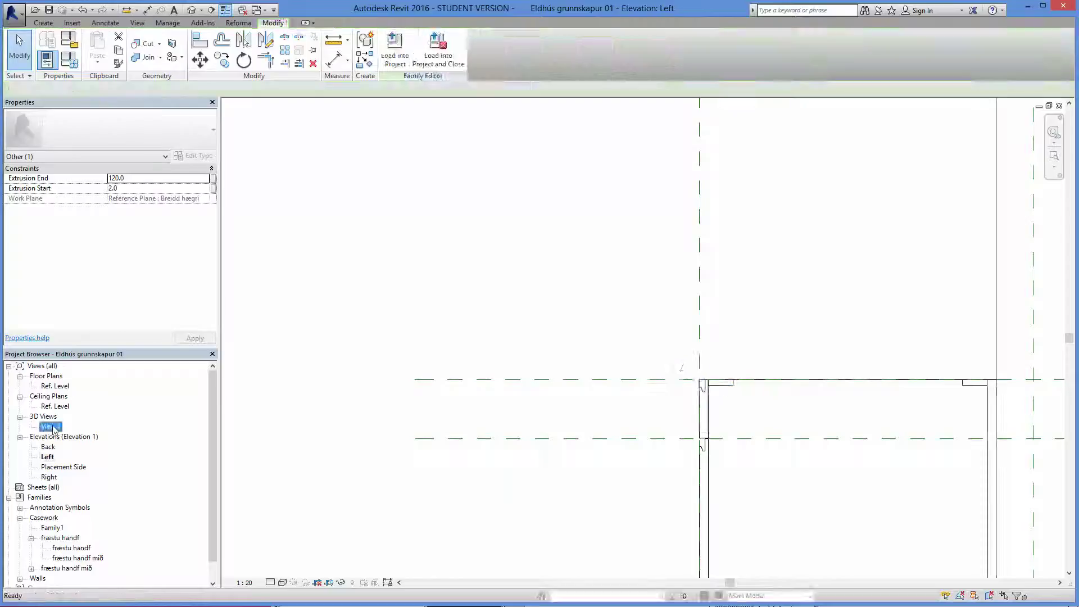
scroll(591, 476, down, 2)
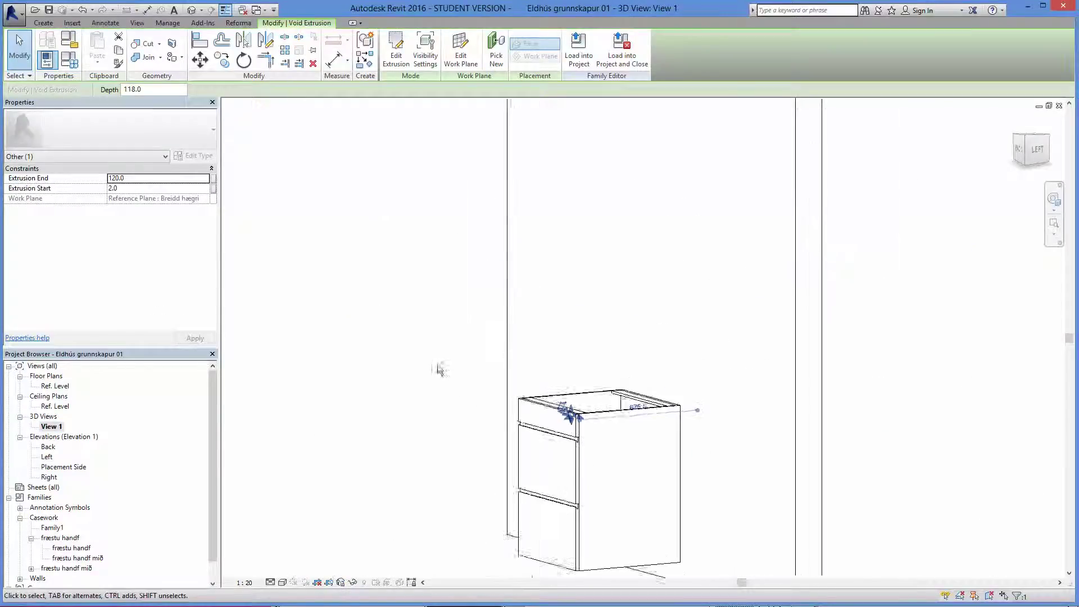
shift+middle_drag(439, 369, 534, 488)
click(426, 492)
scroll(500, 432, up, 2)
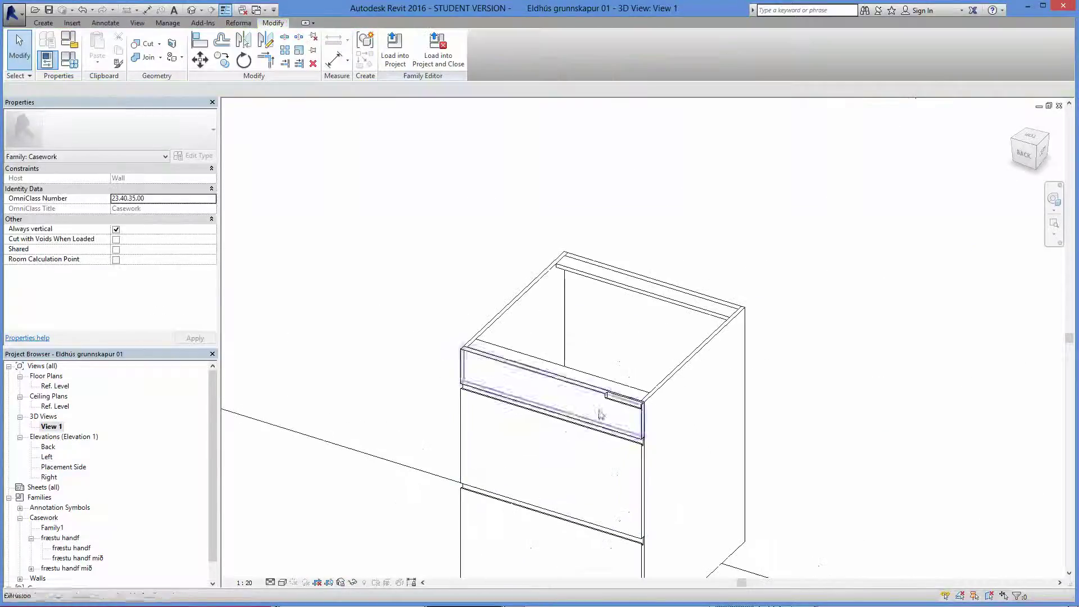
scroll(627, 401, up, 1)
click(633, 400)
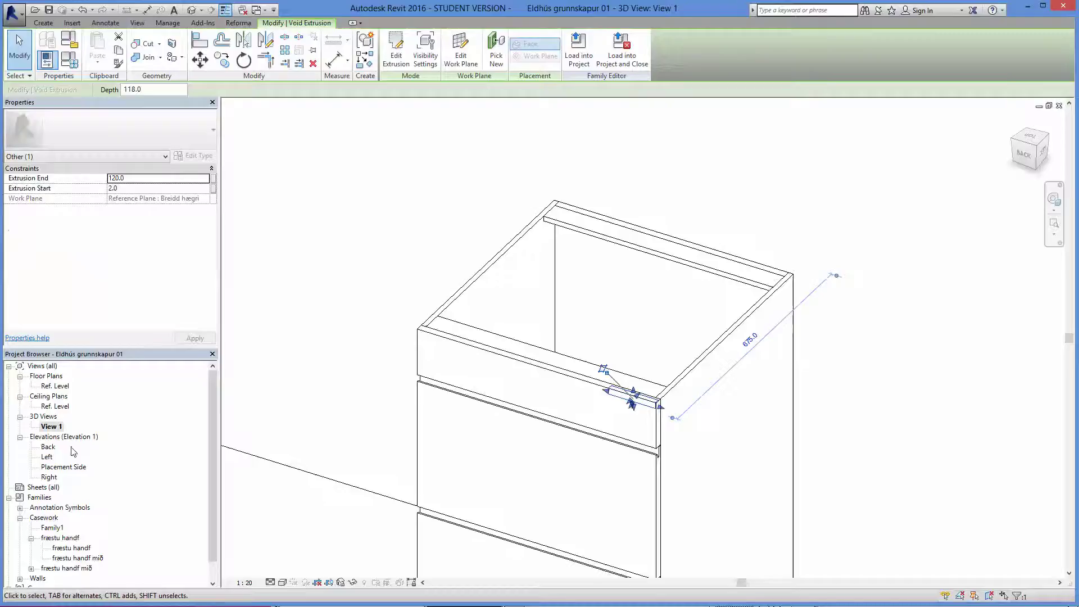
double_click(70, 468)
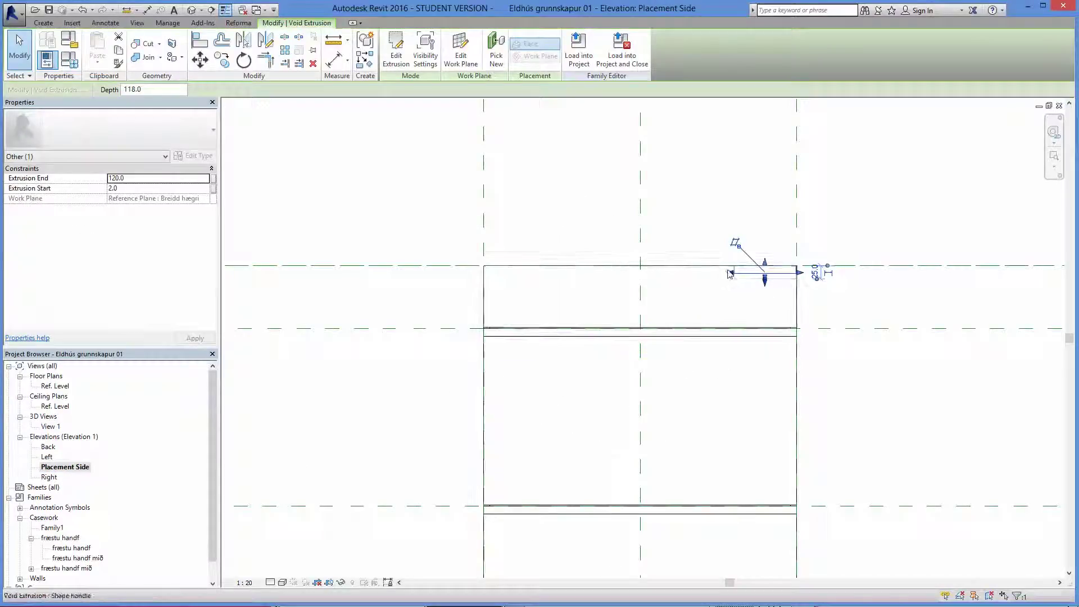
drag(731, 277, 488, 284)
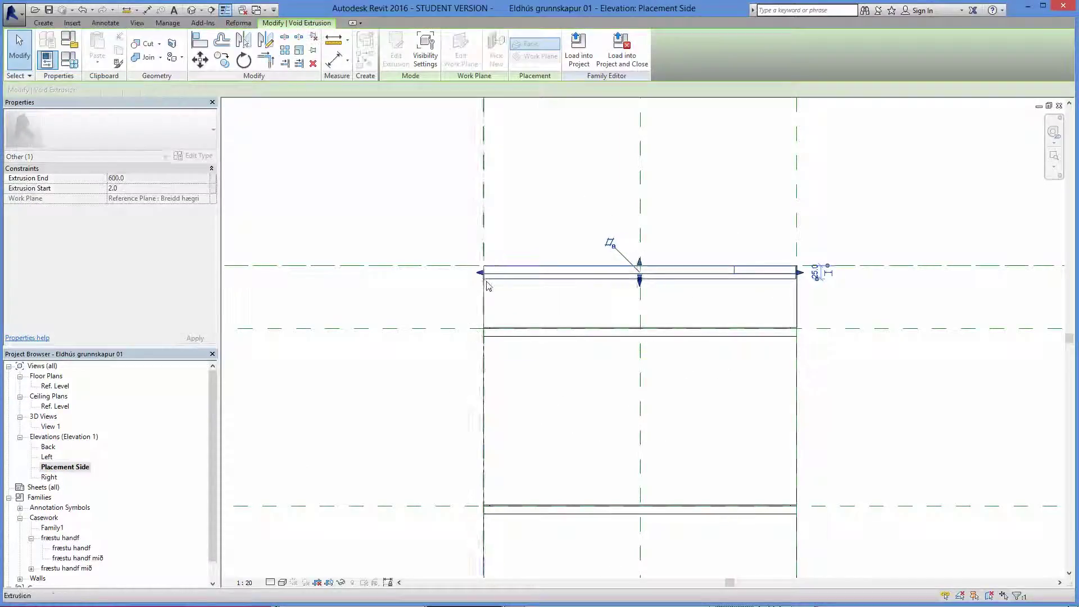
scroll(816, 272, up, 3)
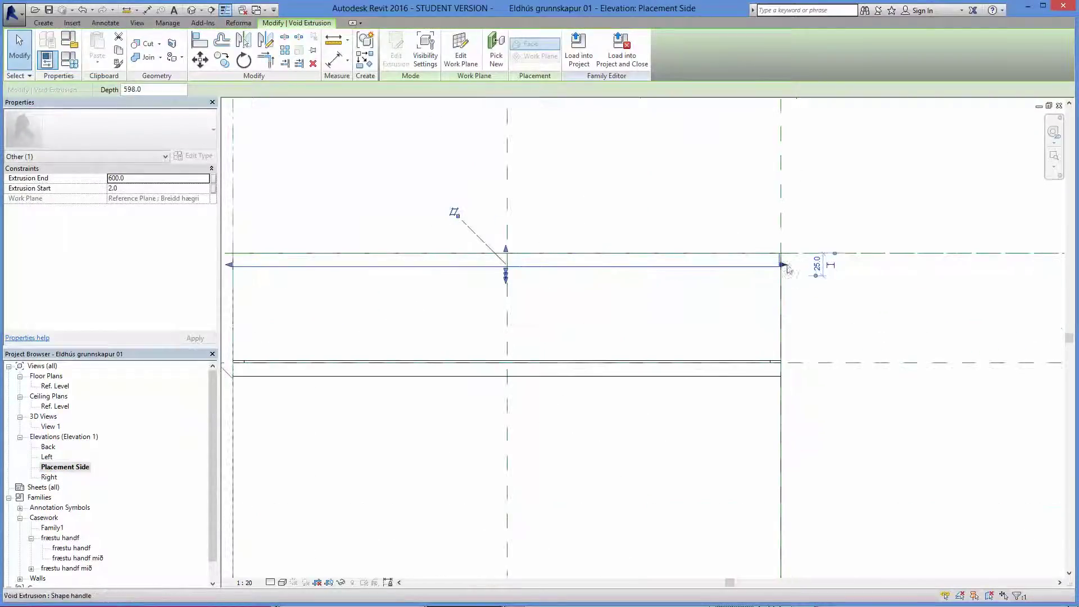
drag(785, 268, 786, 268)
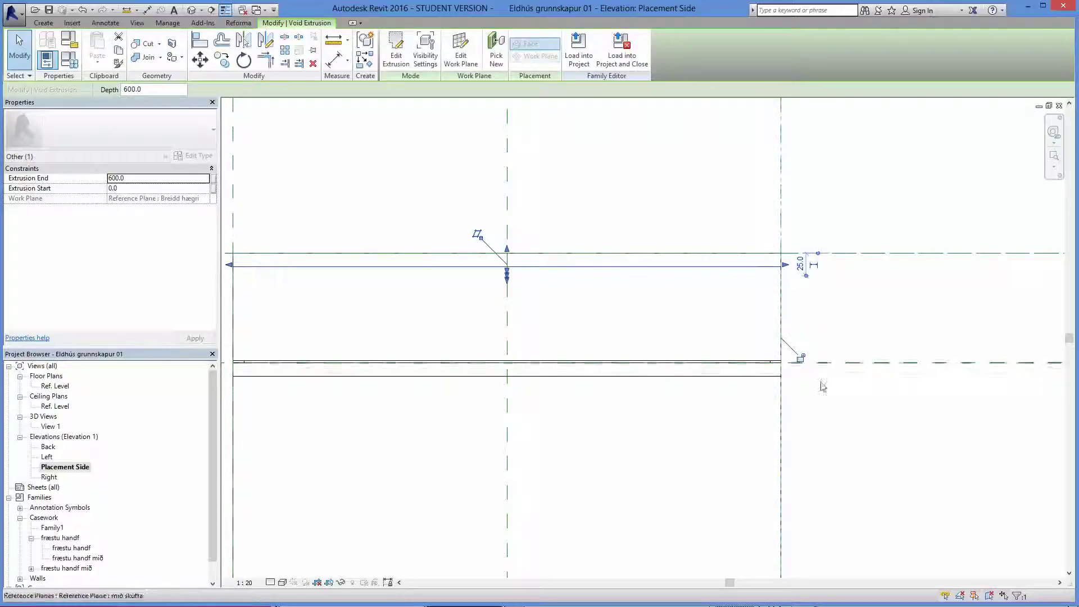
- Save the cabinet family and try to load it into a project
scroll(805, 382, down, 4)
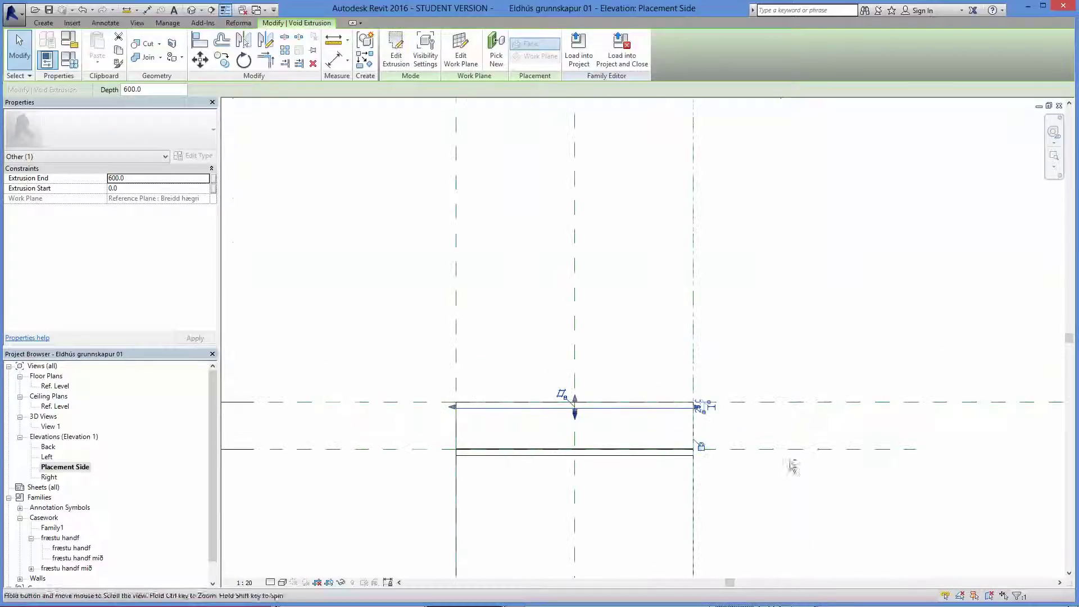
click(50, 11)
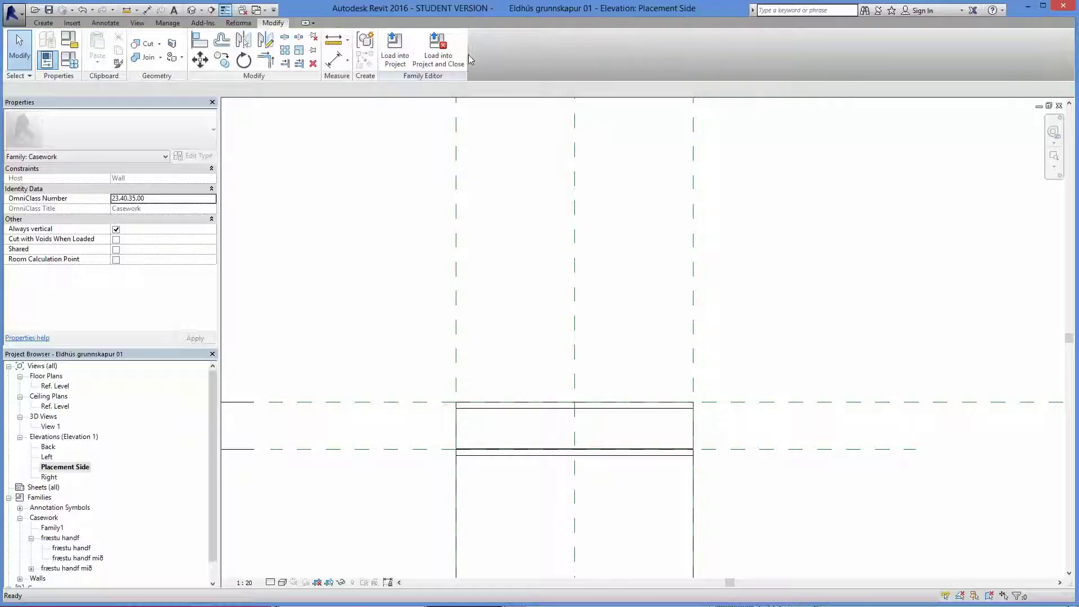
click(394, 59)
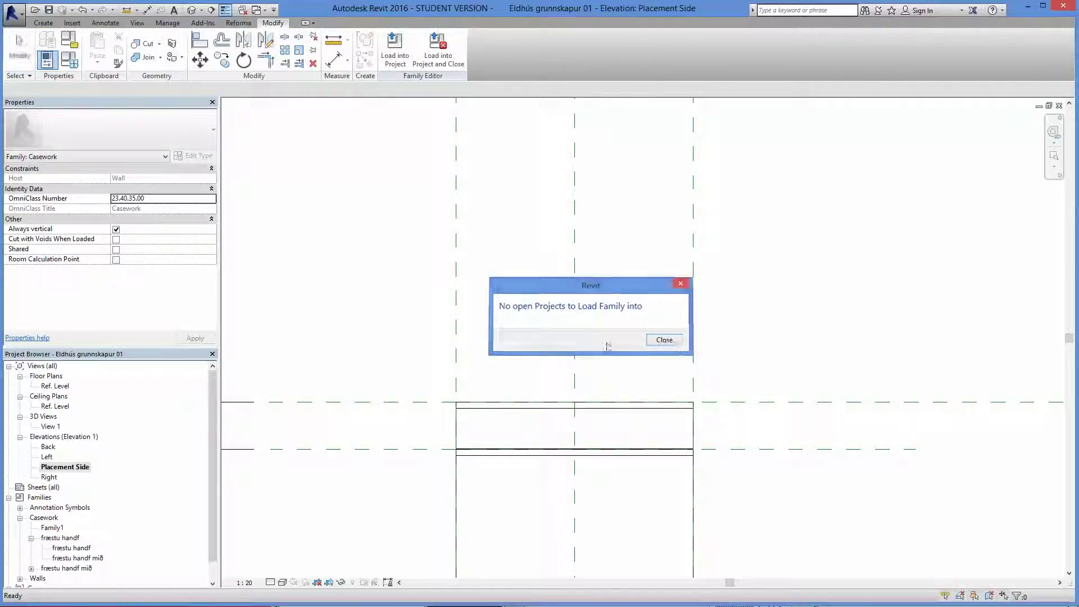
click(674, 344)
- Examine the cabinet's drawer fronts and the top grip groove from several angles in 3D View 1
scroll(716, 315, down, 2)
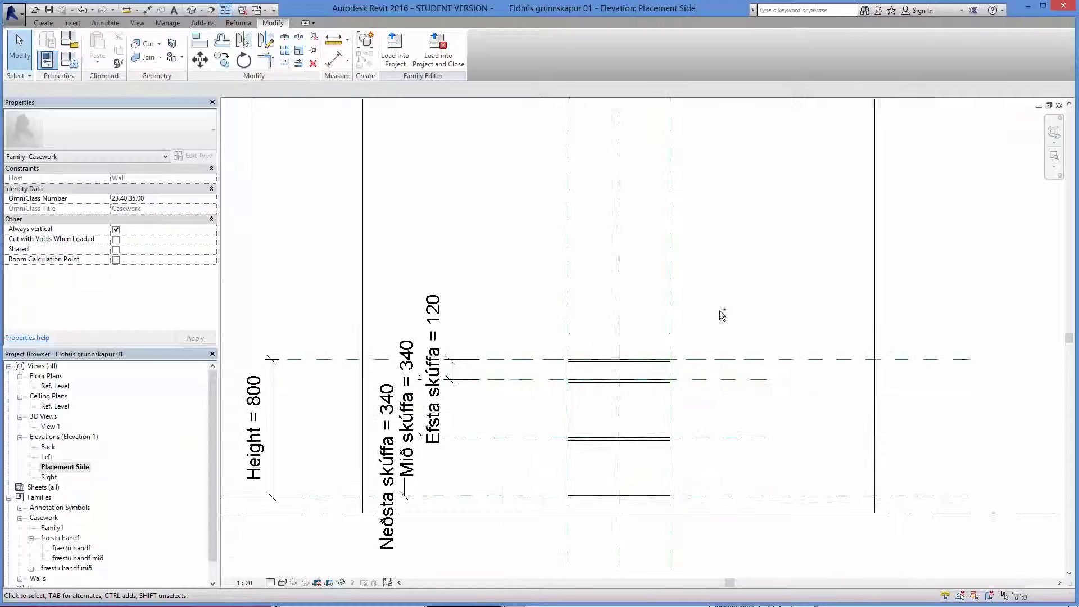
ctrl+middle_drag(720, 311, 709, 318)
double_click(51, 427)
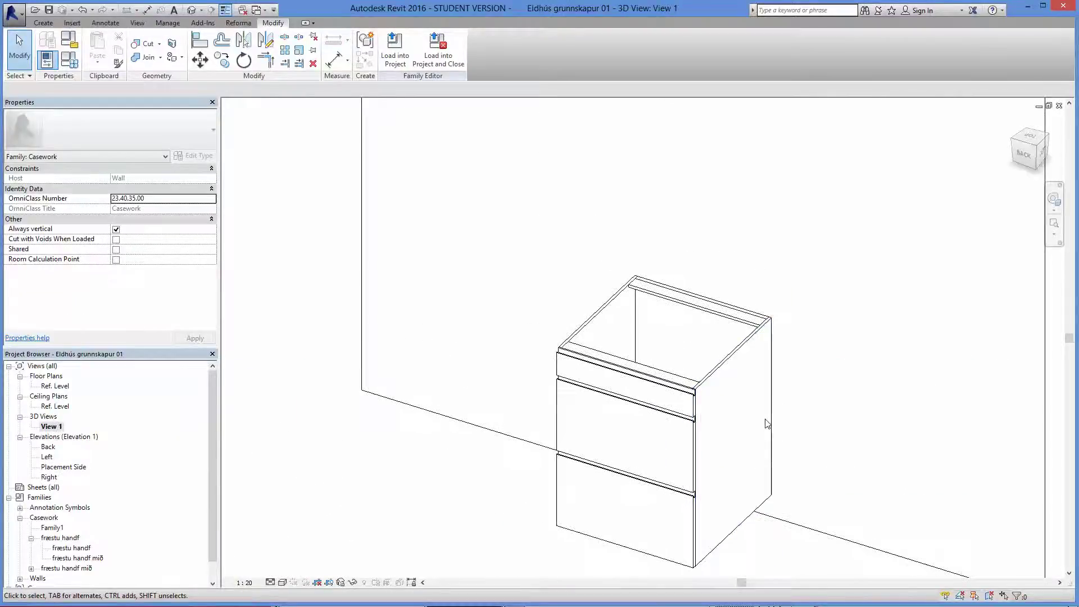
shift+middle_drag(771, 432, 754, 431)
scroll(684, 351, up, 2)
scroll(589, 316, down, 5)
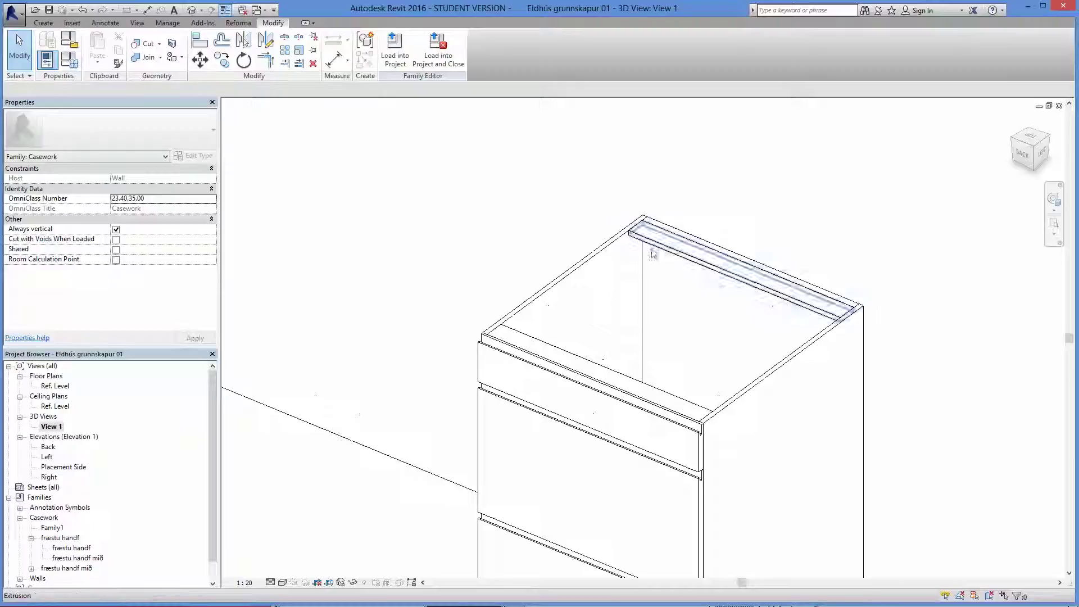
shift+middle_drag(477, 360, 700, 444)
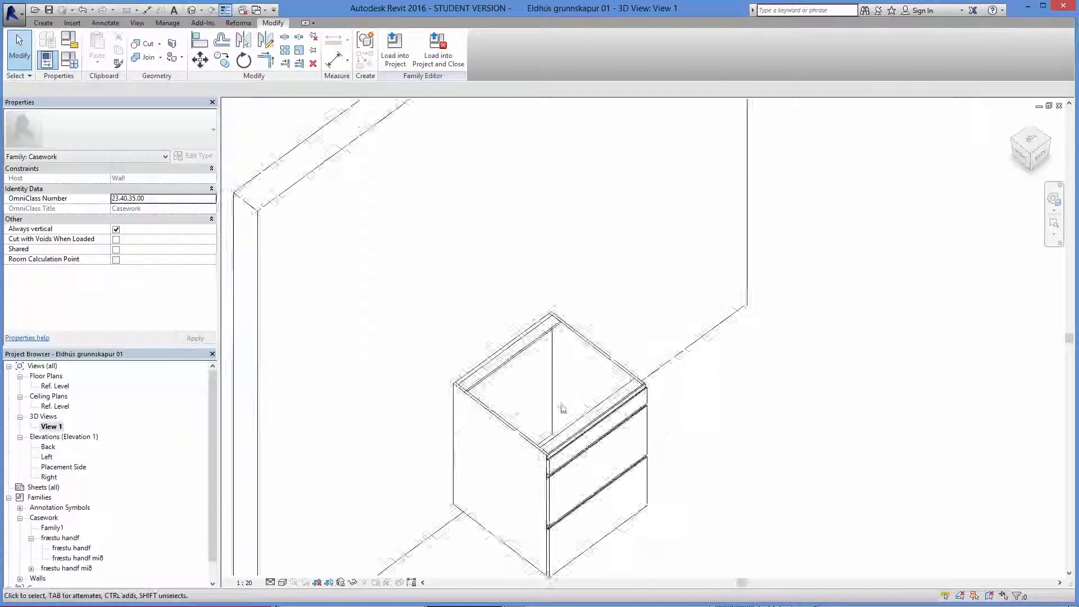
scroll(564, 409, up, 2)
scroll(880, 390, down, 2)
middle_drag(878, 389, 791, 390)
shift+middle_drag(838, 471, 712, 341)
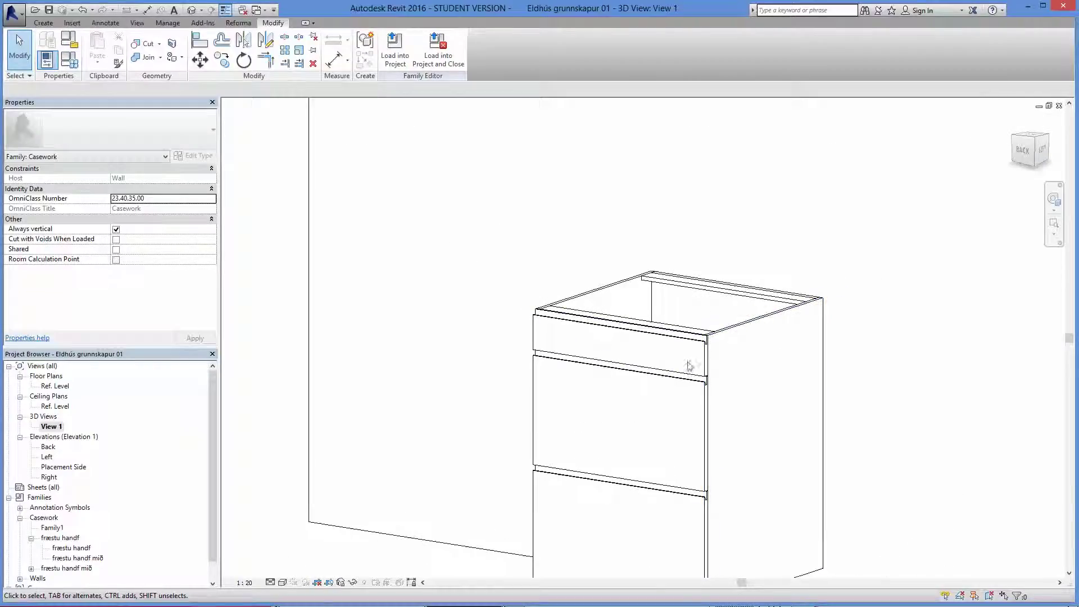
scroll(705, 347, up, 4)
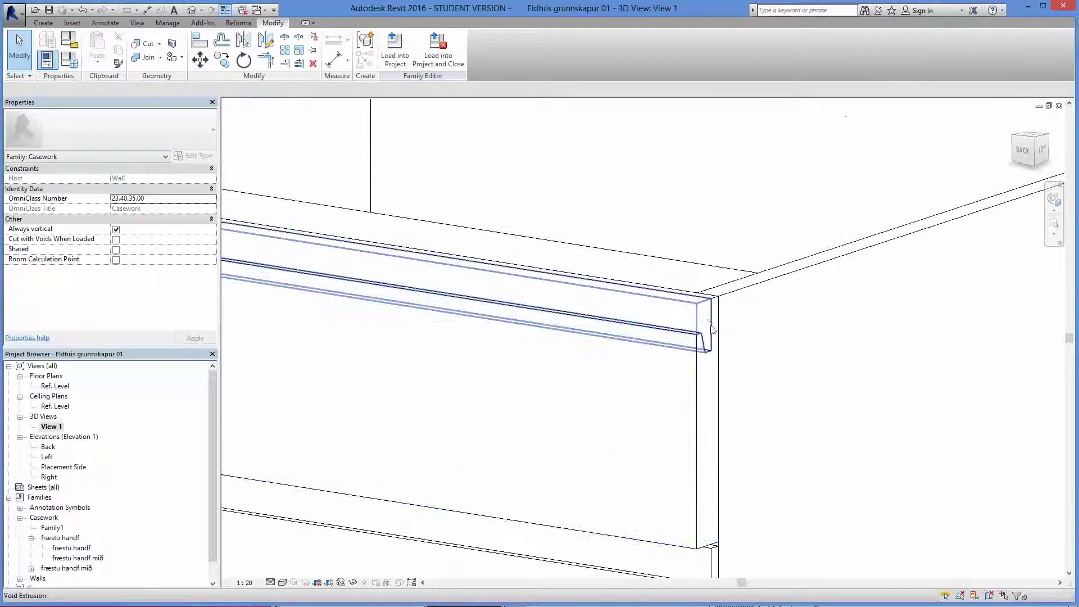
scroll(706, 369, down, 6)
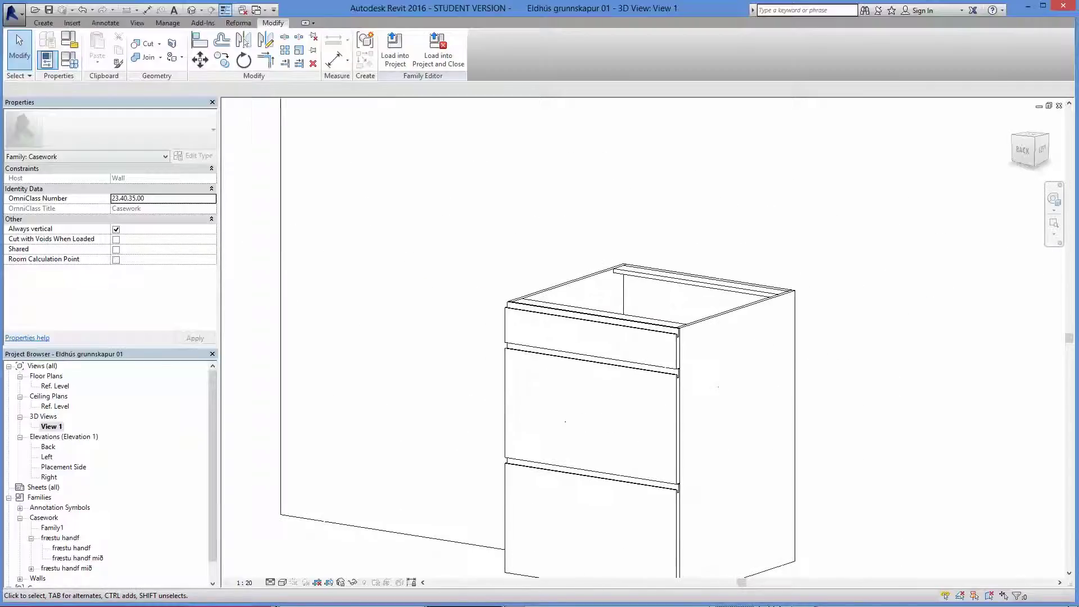